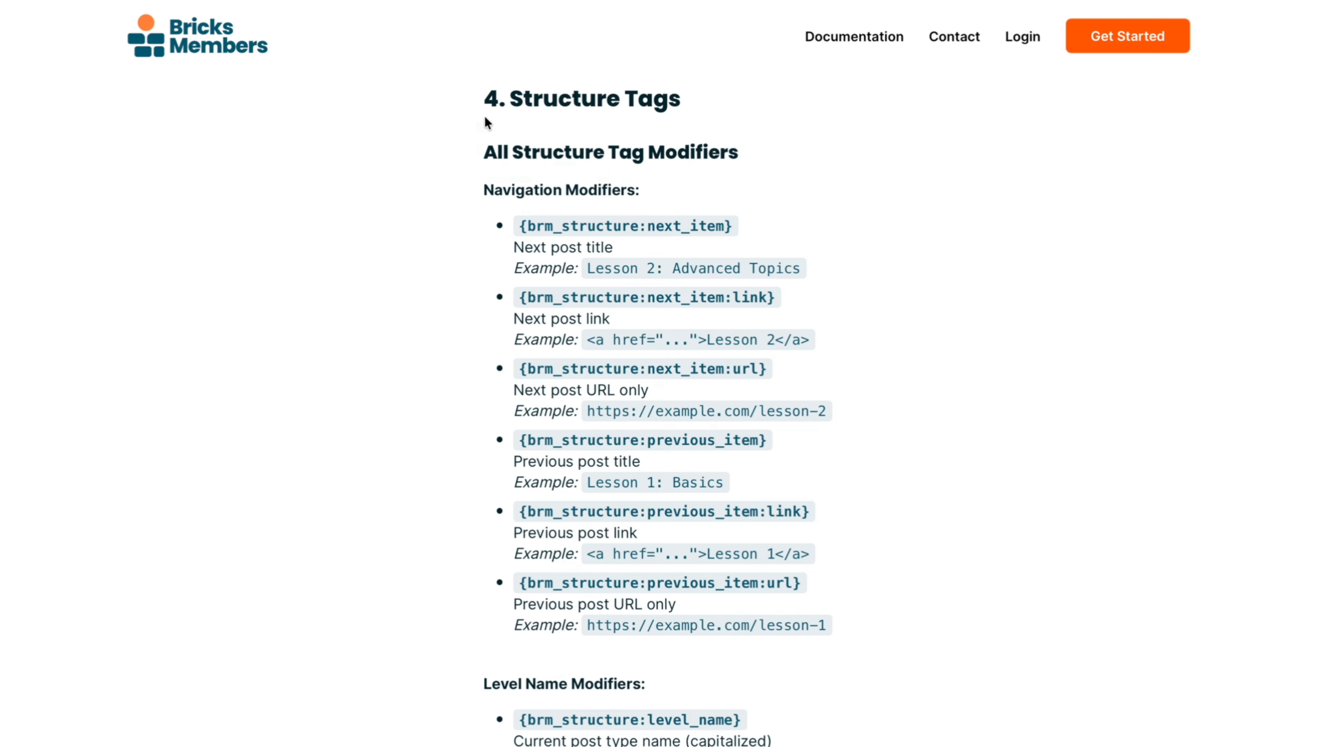
- Review the navigation, level name and parent modifiers in the Structure Tags documentation
scroll(676, 410, "down", 15)
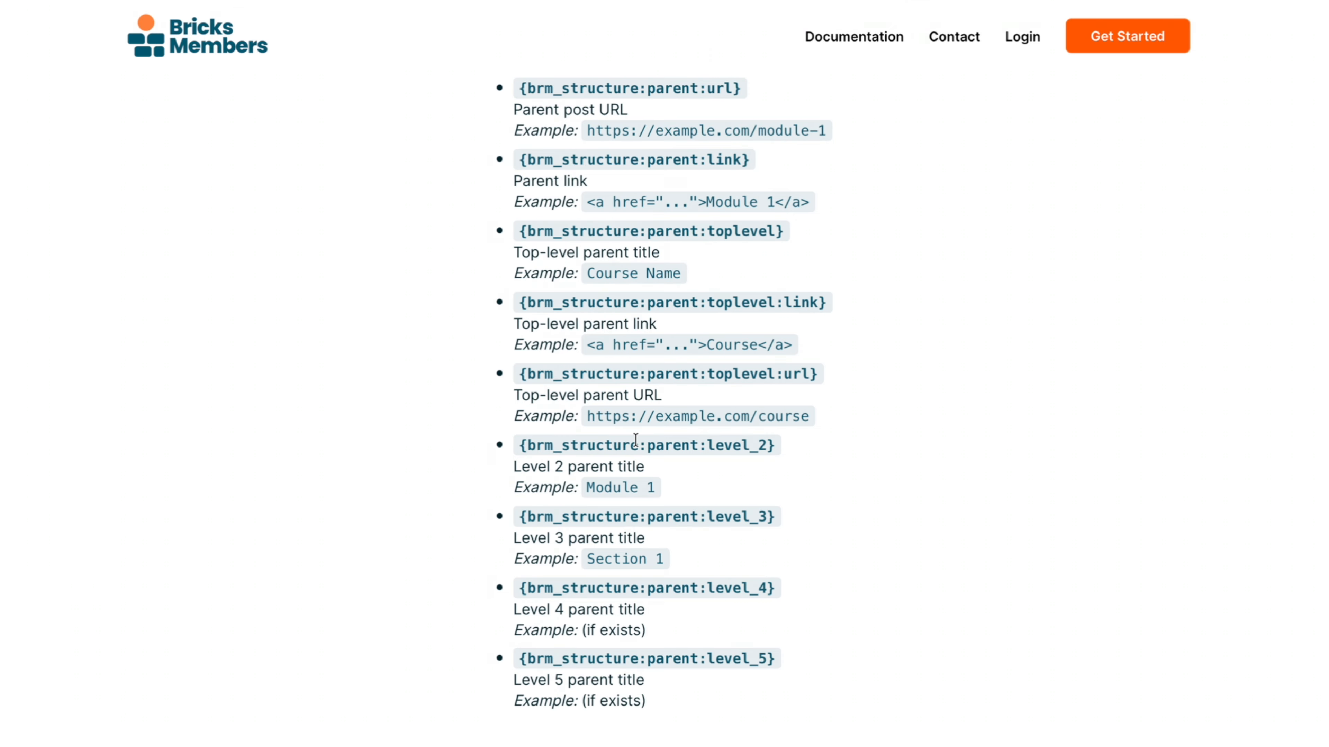
scroll(651, 539, "down", 3)
scroll(651, 539, "up", 12)
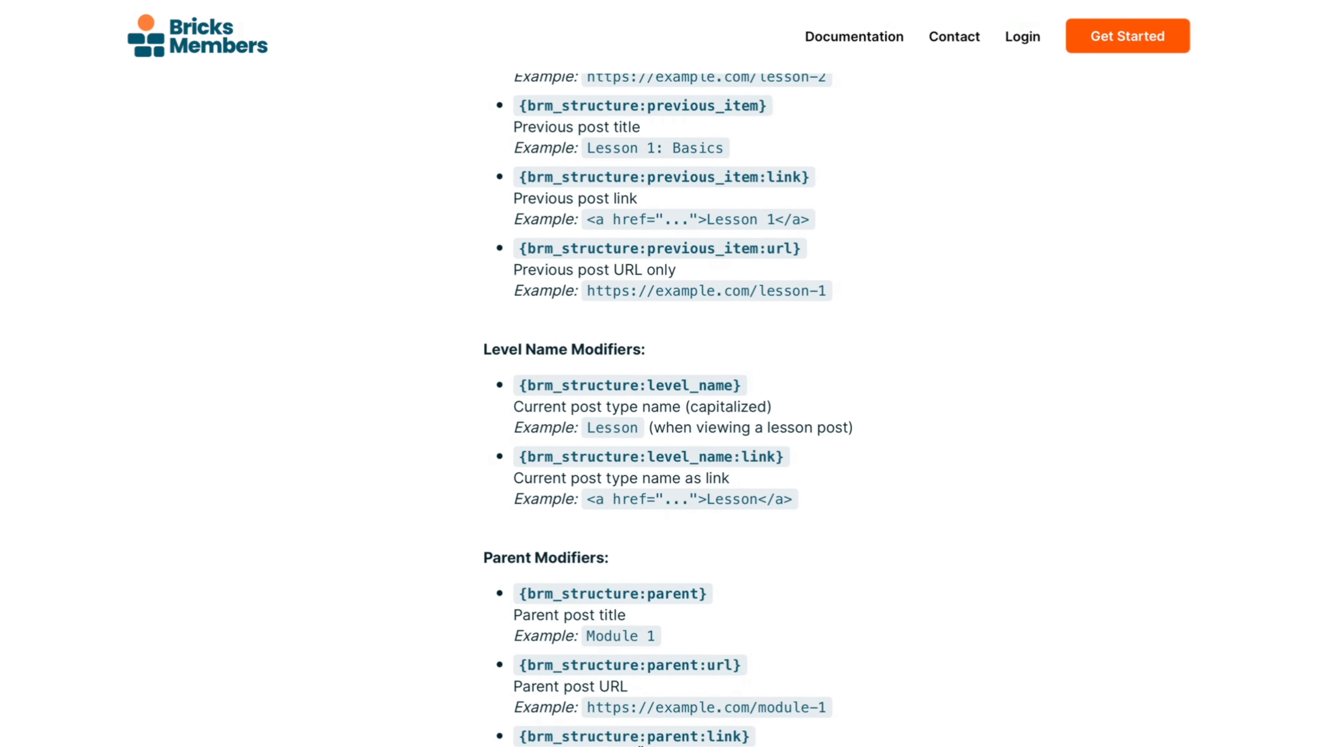
scroll(639, 743, "up", 6)
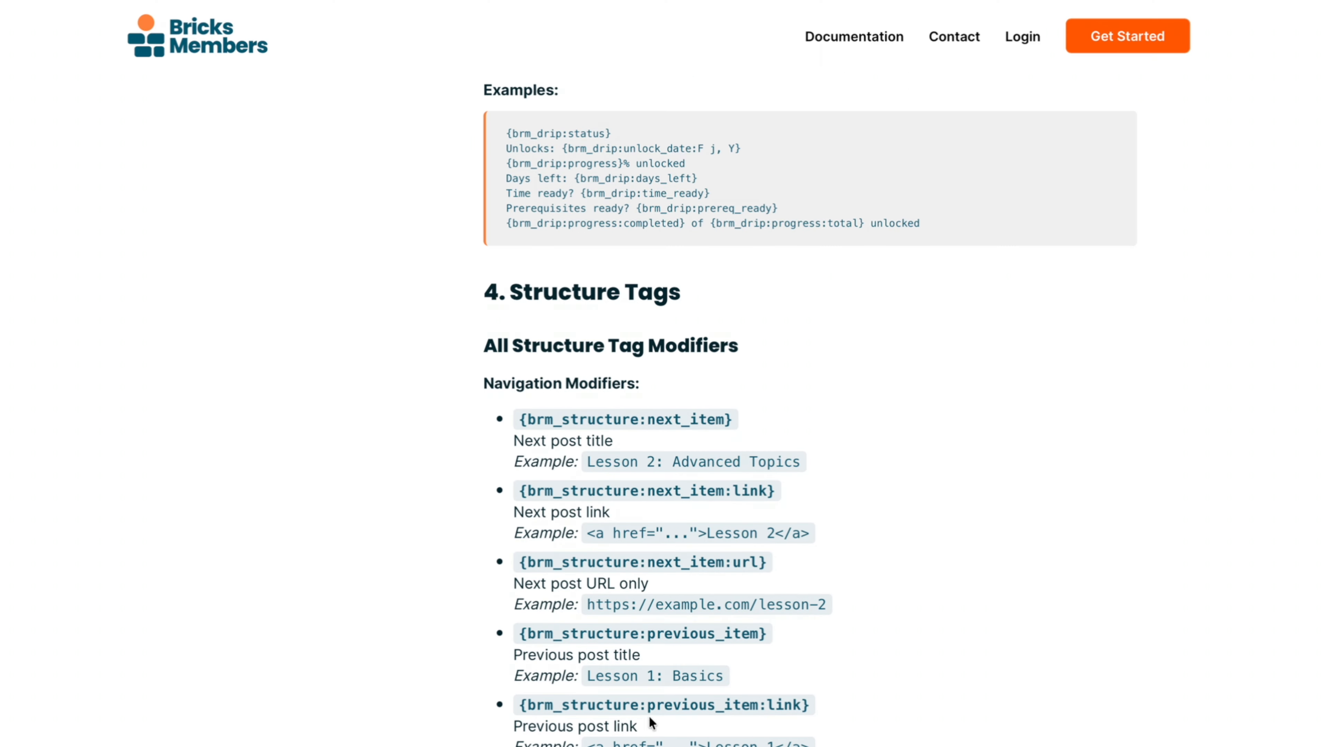
scroll(619, 365, "down", 2)
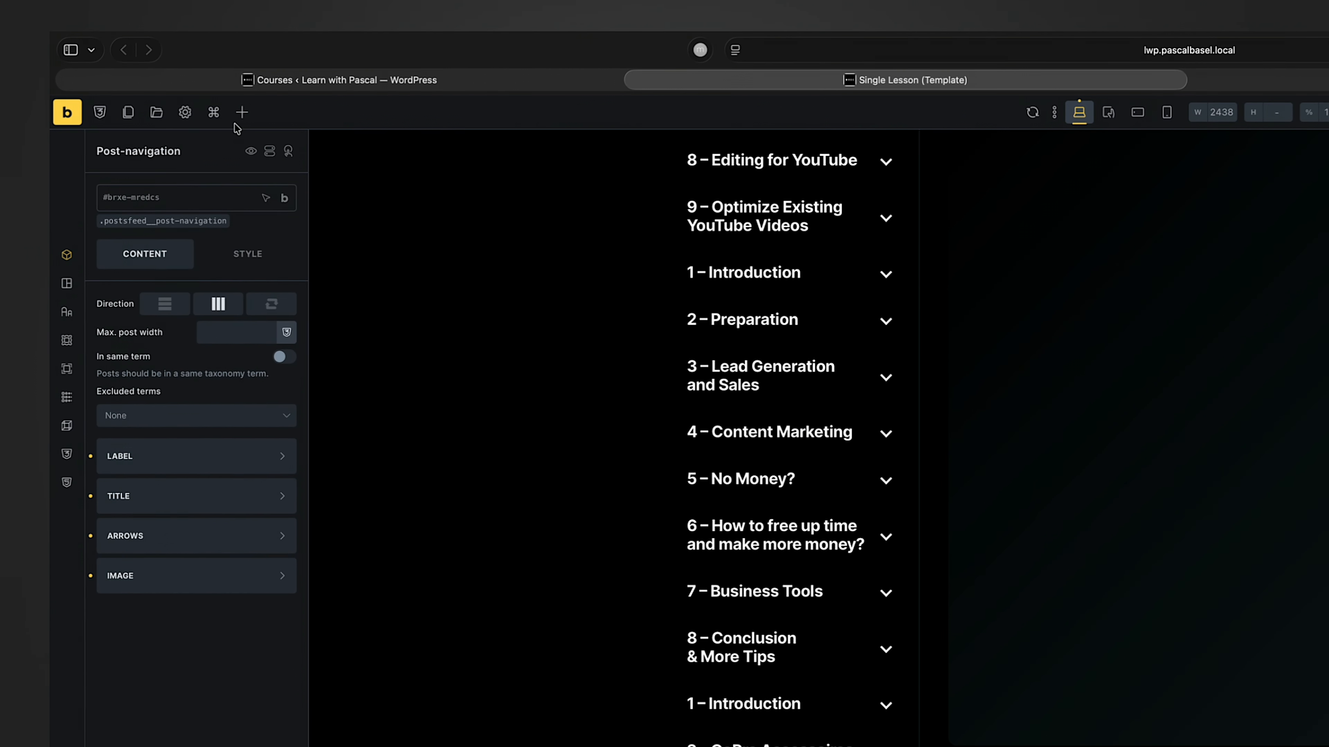
- Search the elements for "text" and add a Basic Text element to the Single Lesson template
left_click(171, 79)
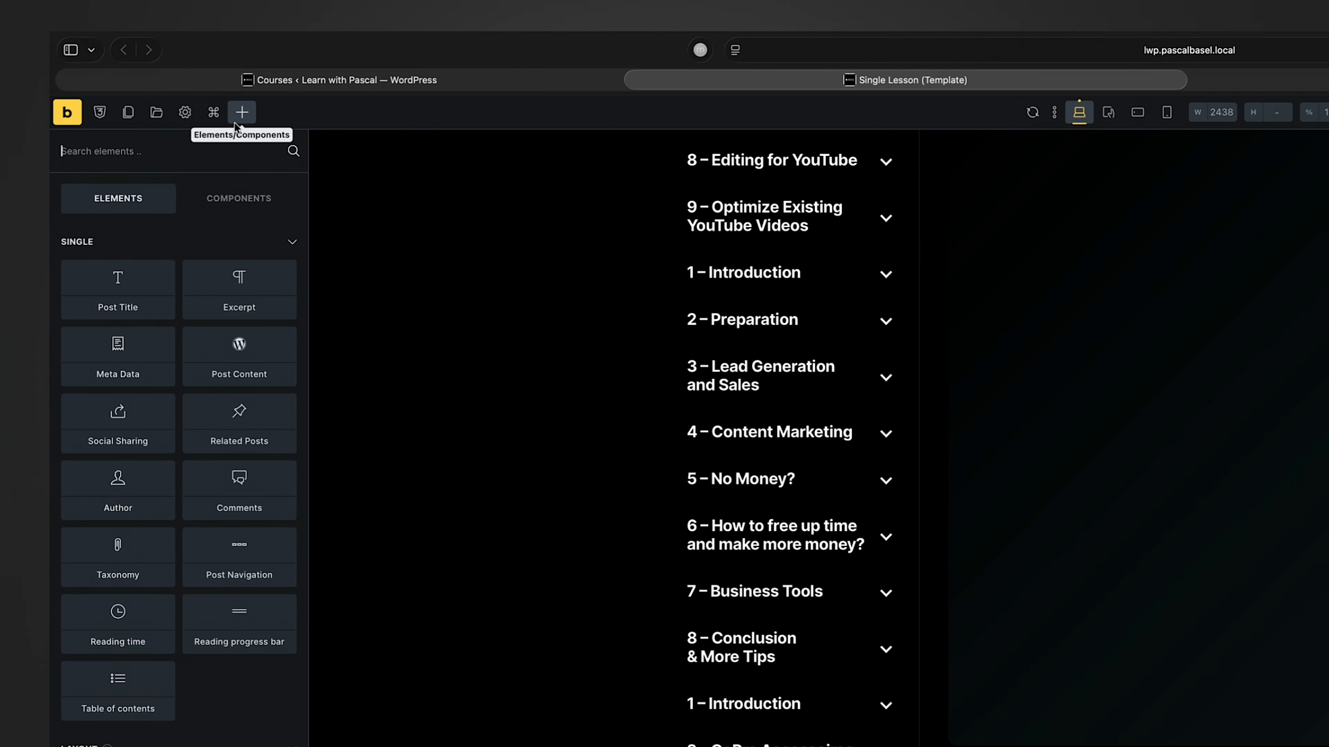
type("text")
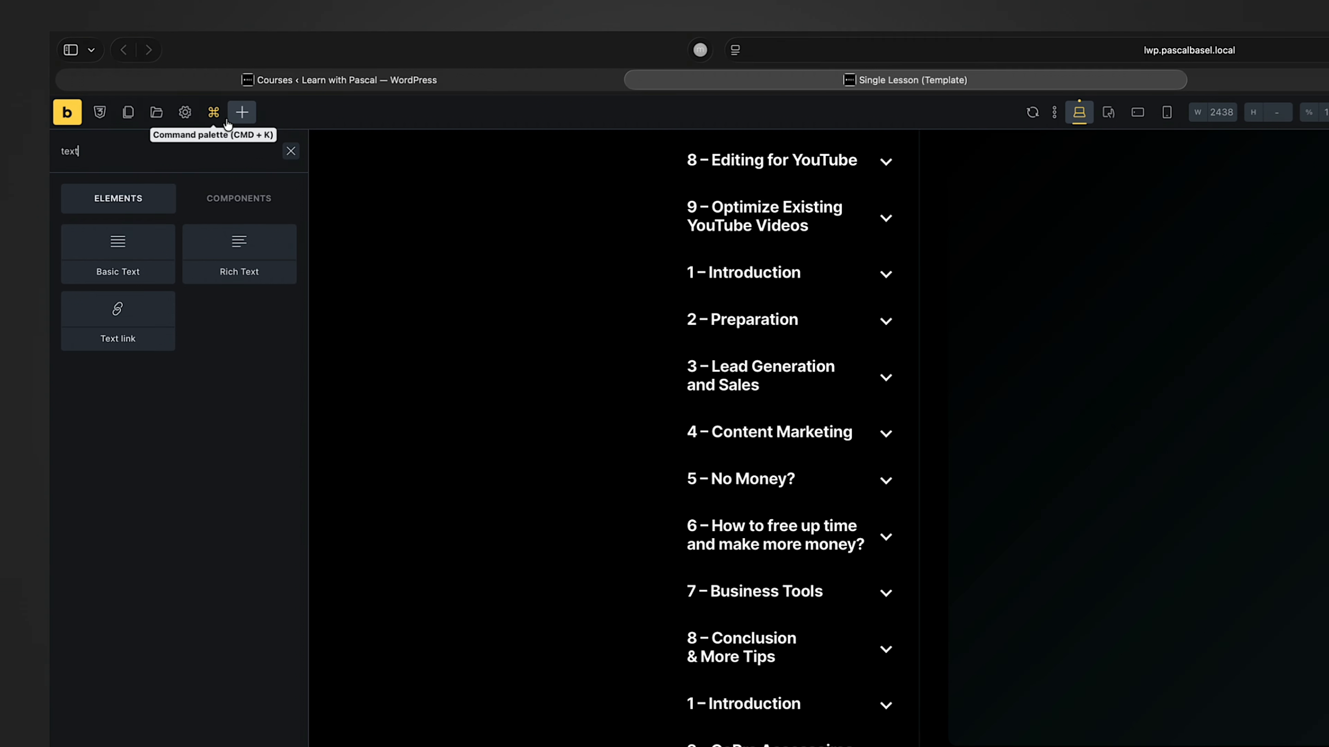
left_click(112, 250)
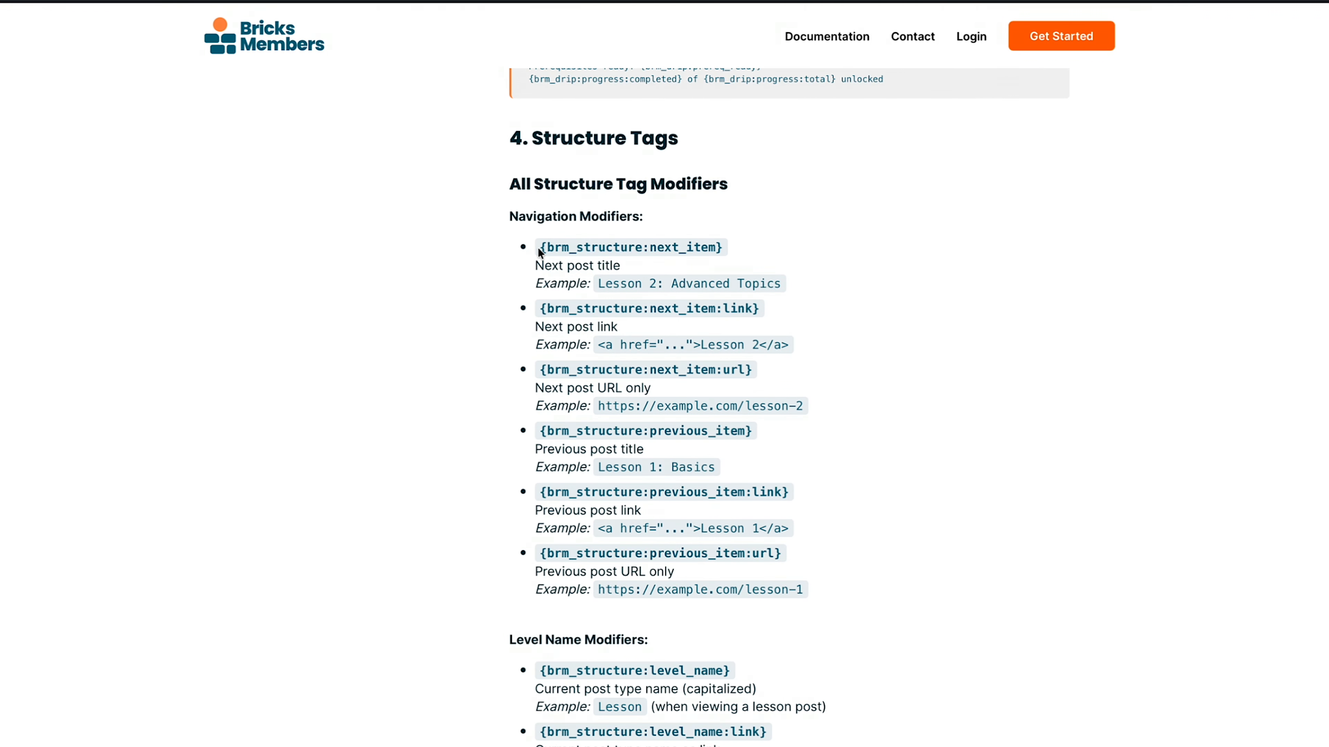
- Copy {brm_structure:next_item} from the documentation into the Basic Text element's content and check the lesson page
left_click_drag(538, 252, 720, 249)
key("ctrl+c")
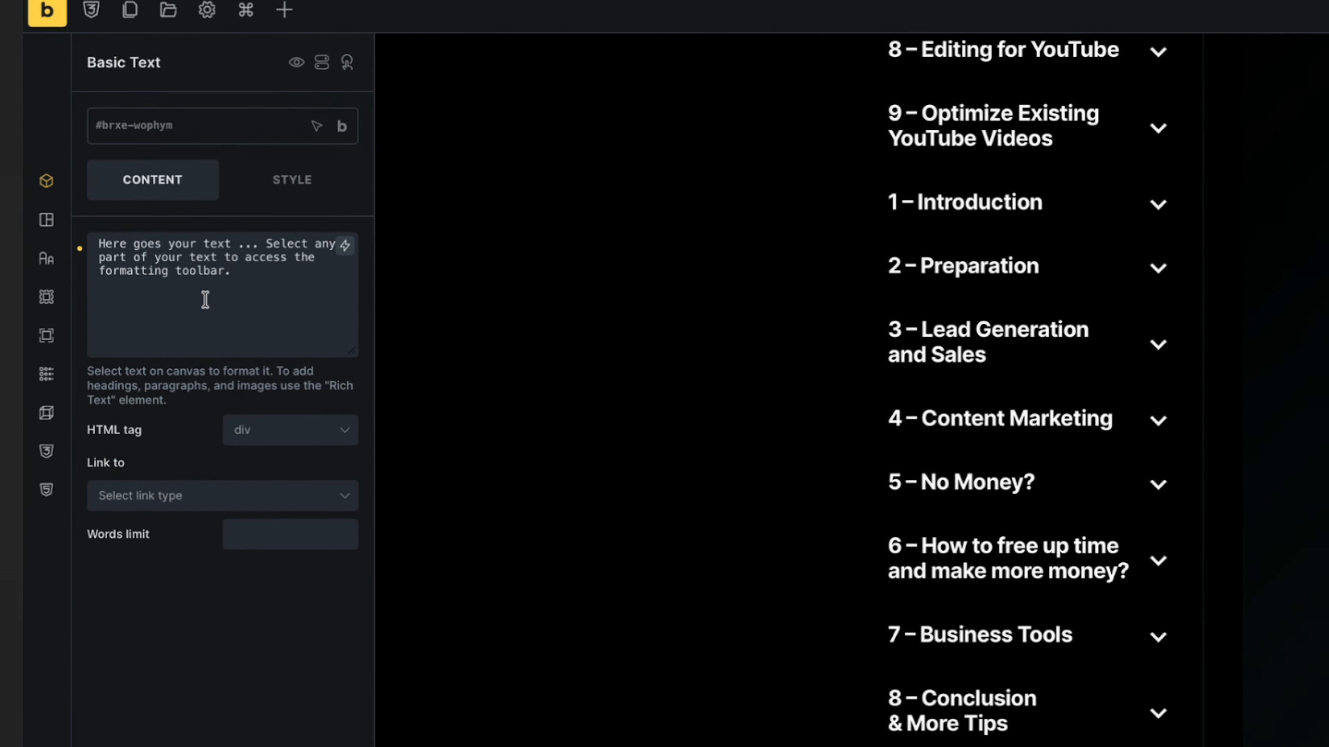
left_click_drag(268, 301, 291, 90)
key("ctrl+v")
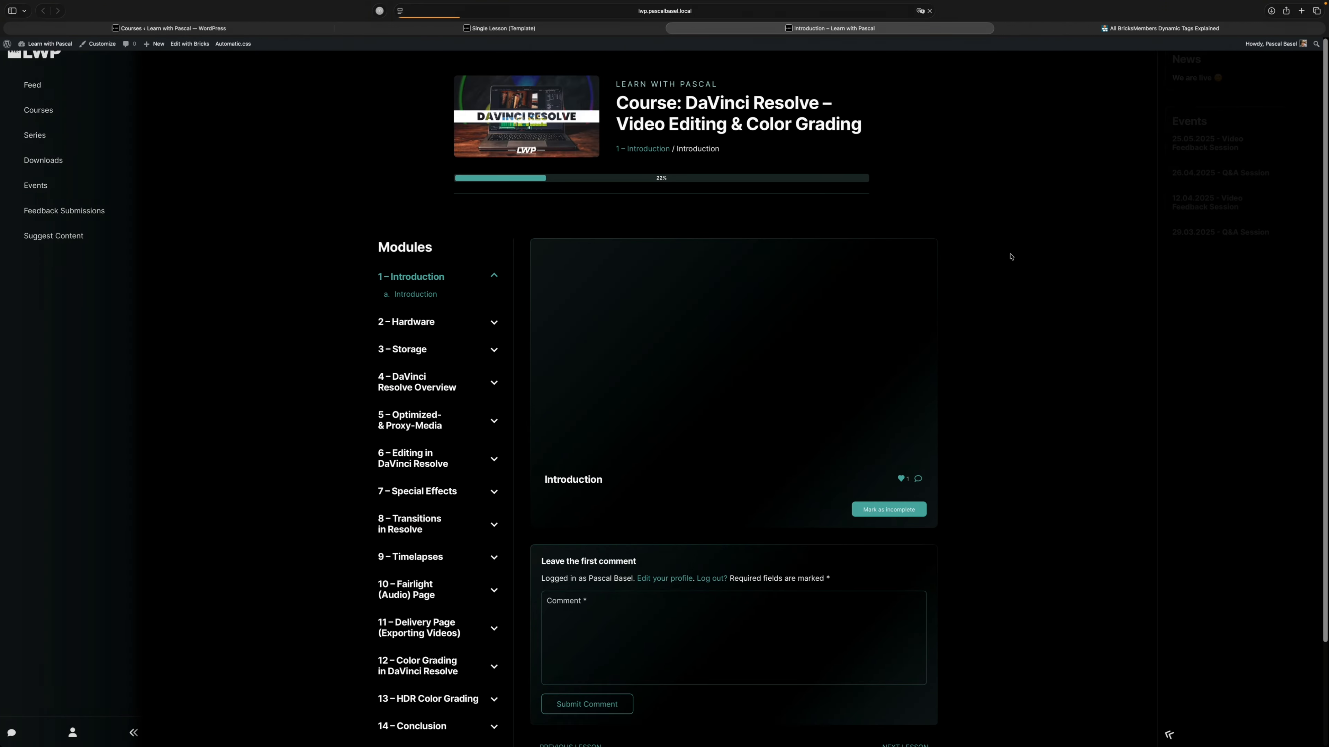
scroll(1012, 267, "down", 3)
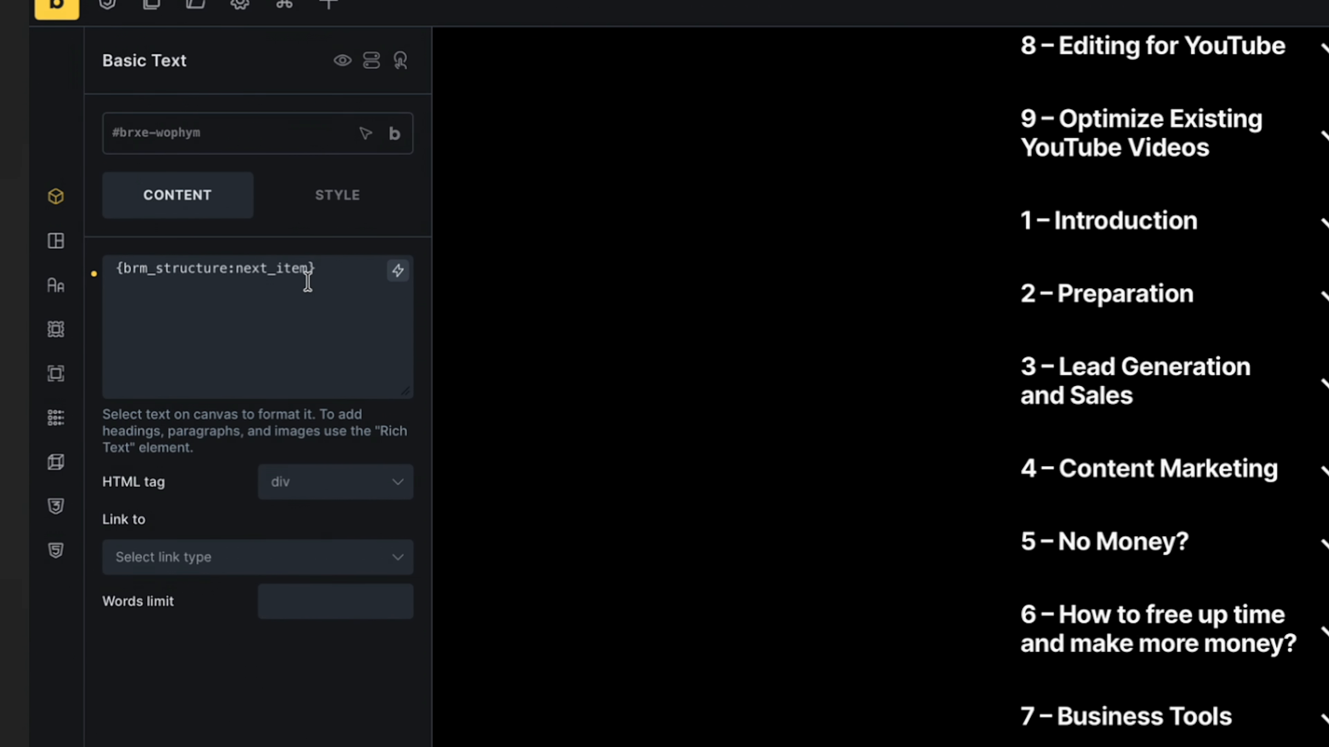
- Extend the Basic Text tag with the link modifier, and replace that modifier with url
left_click(309, 269)
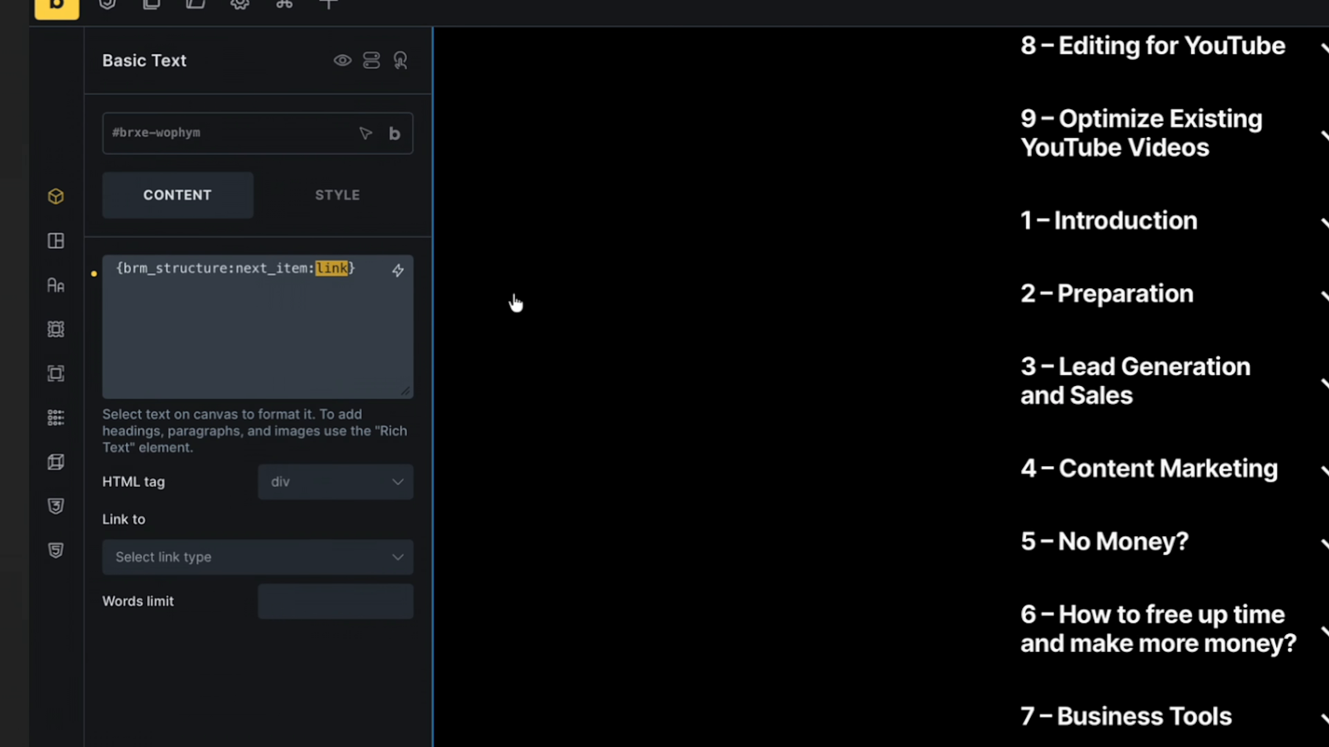
type("url")
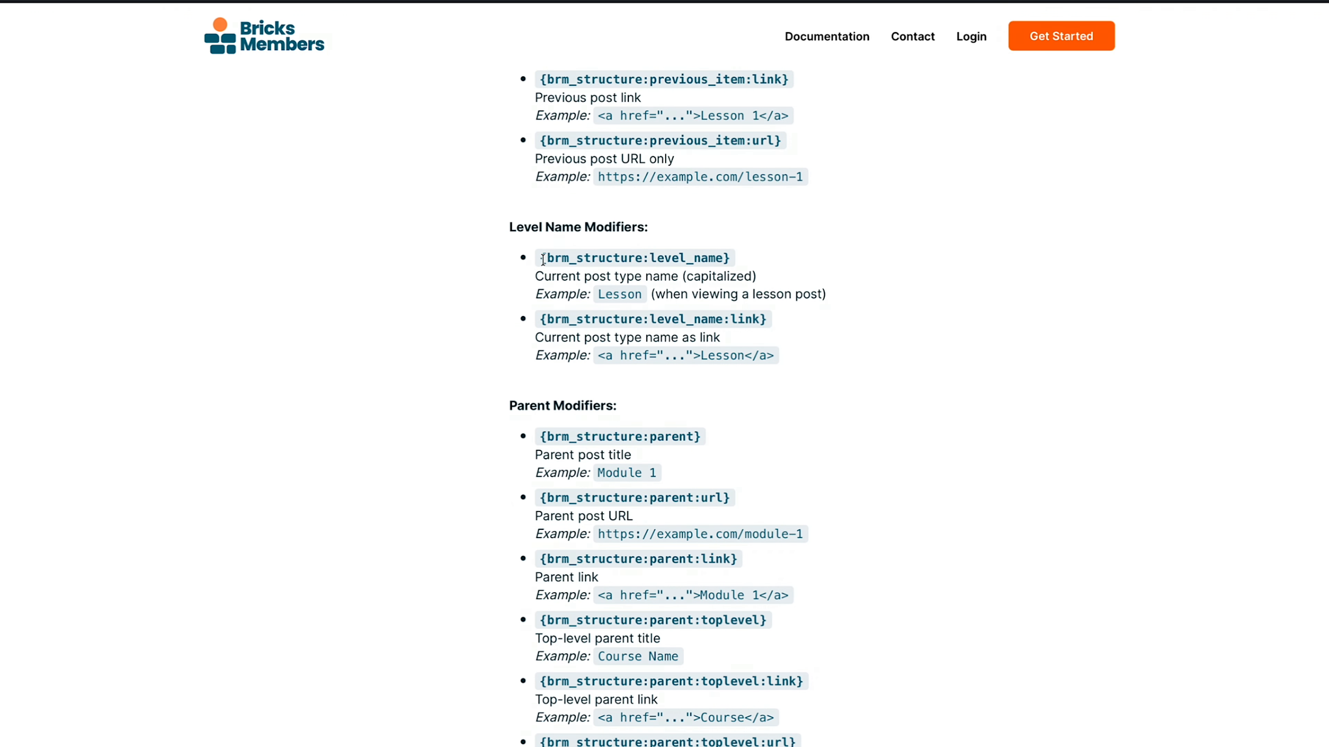
- Replace the Basic Text content with {brm_structure:level_name} copied from the documentation, and check its output on the lesson page
left_click_drag(543, 260, 741, 258)
key("ctrl+c")
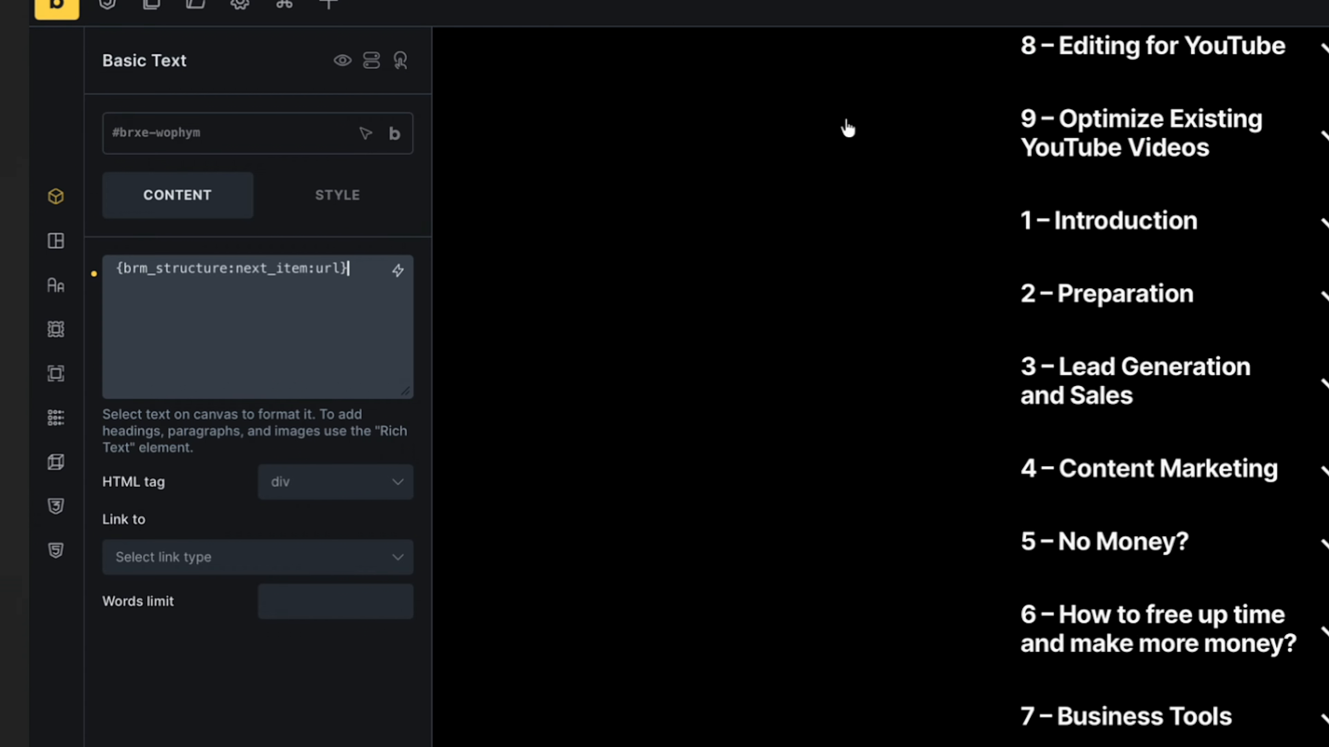
left_click(275, 265)
key("ctrl+a")
key("ctrl+v")
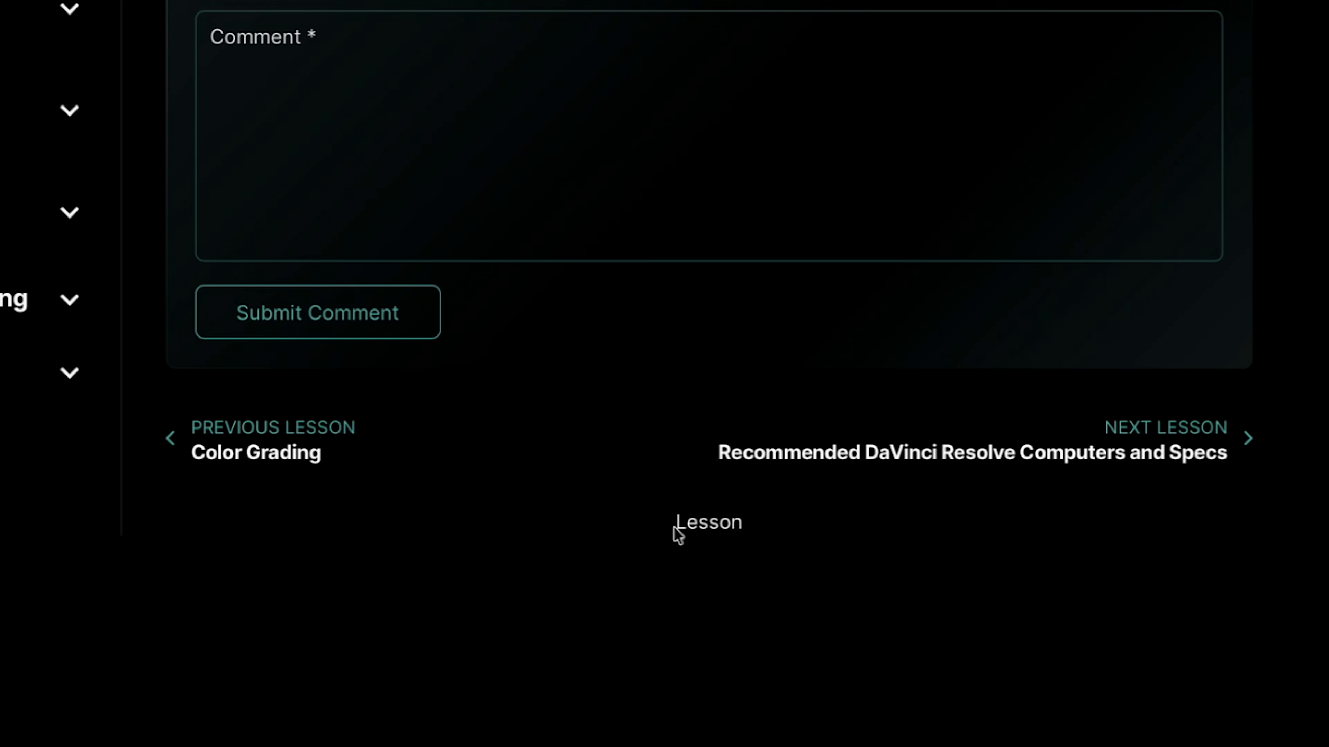
left_click_drag(676, 528, 792, 517)
left_click(785, 523)
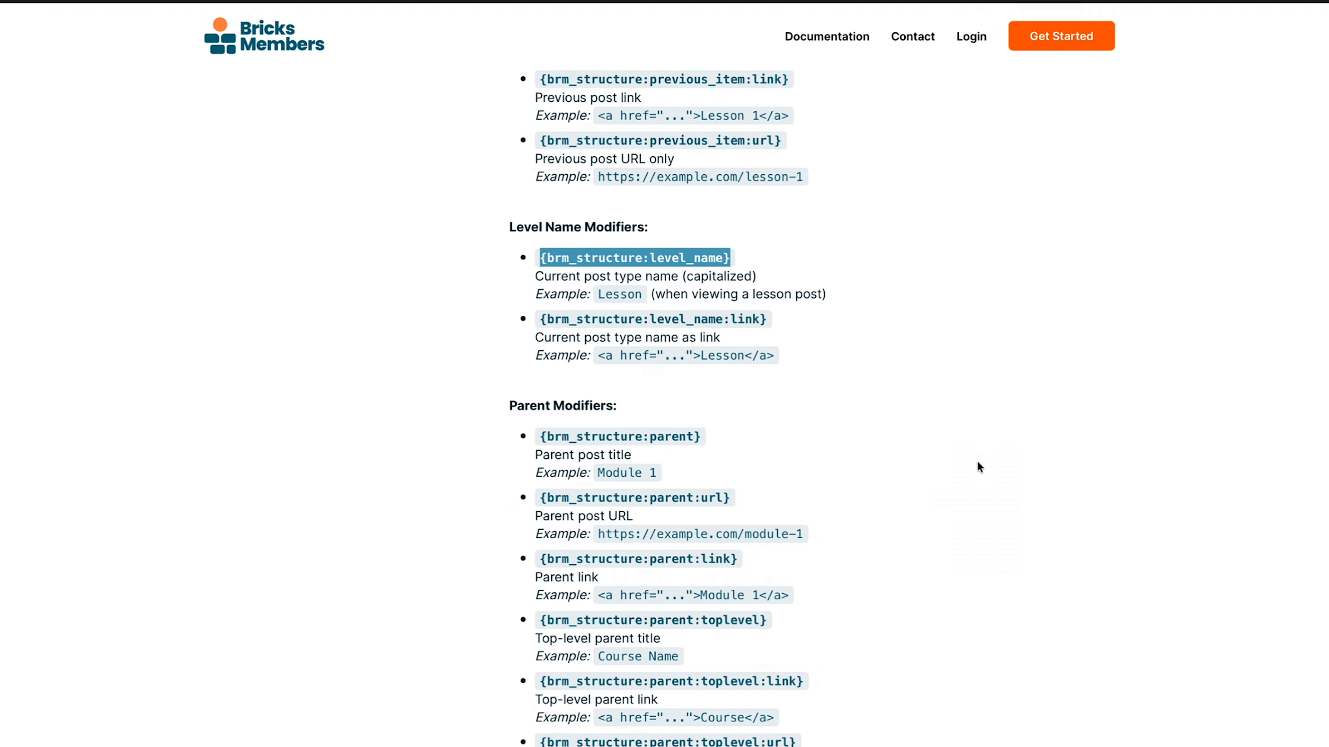
- Examine the Parent Modifiers in the documentation, highlighting the {brm_structure:parent} tag
left_click(890, 383)
right_click(669, 438)
left_click(627, 418)
scroll(705, 404, "down", 3)
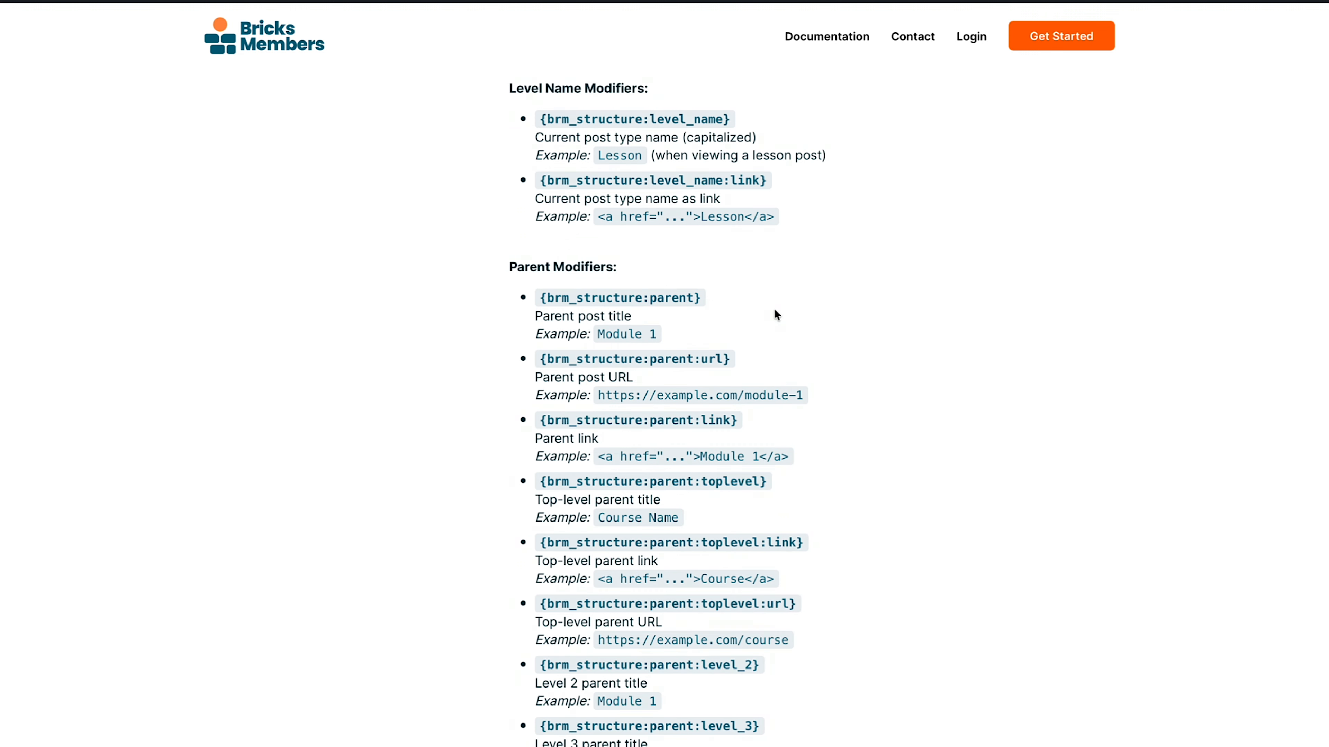
left_click_drag(538, 305, 721, 302)
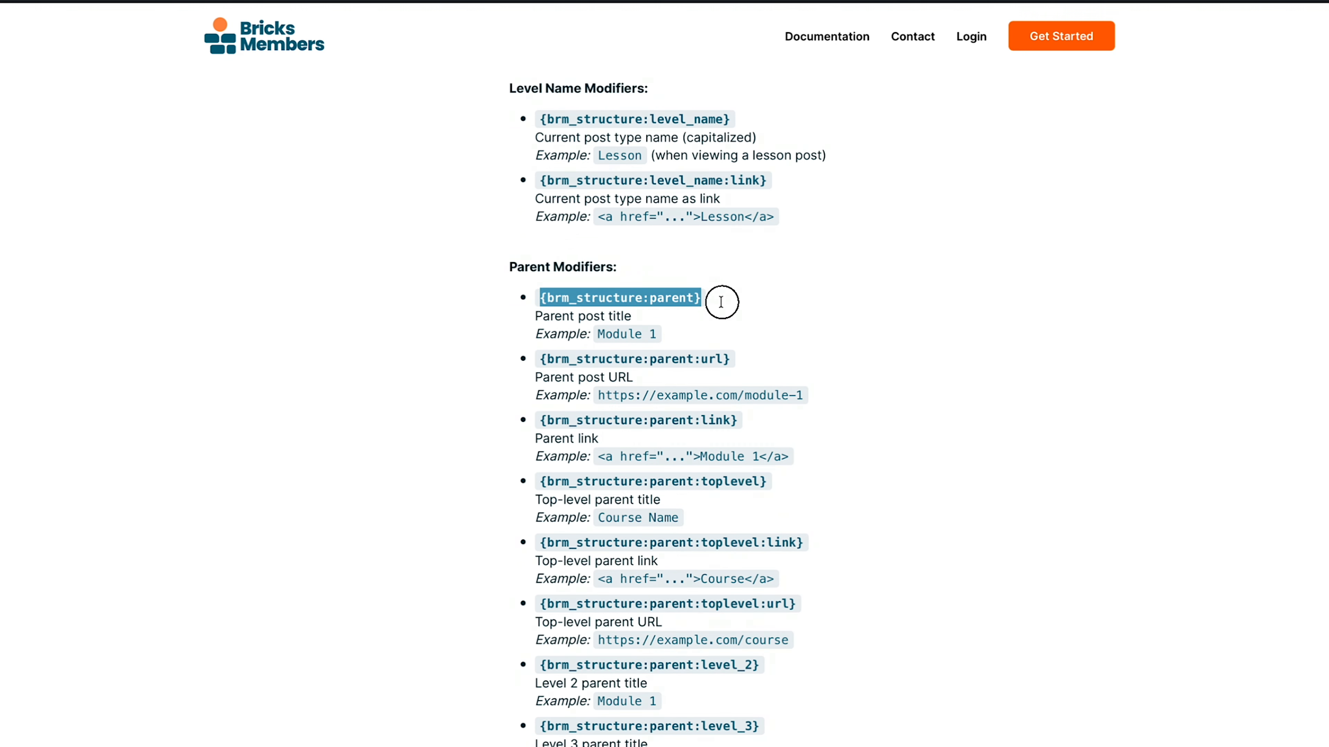
key("super+Tab")
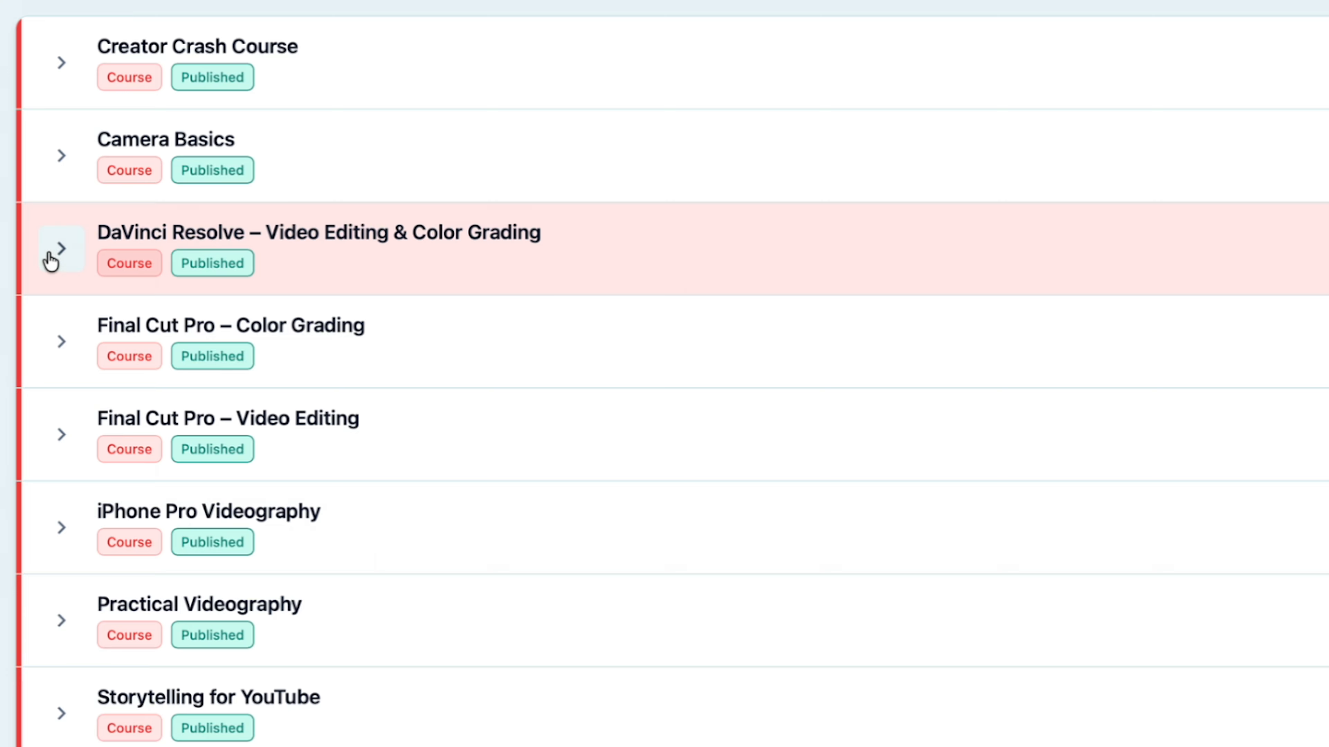
- Locate the DaVinci Resolve – Video Editing & Color Grading course in the course structure and expand it
left_click_drag(97, 229, 568, 229)
left_click(472, 240)
mouse_move(28, 243)
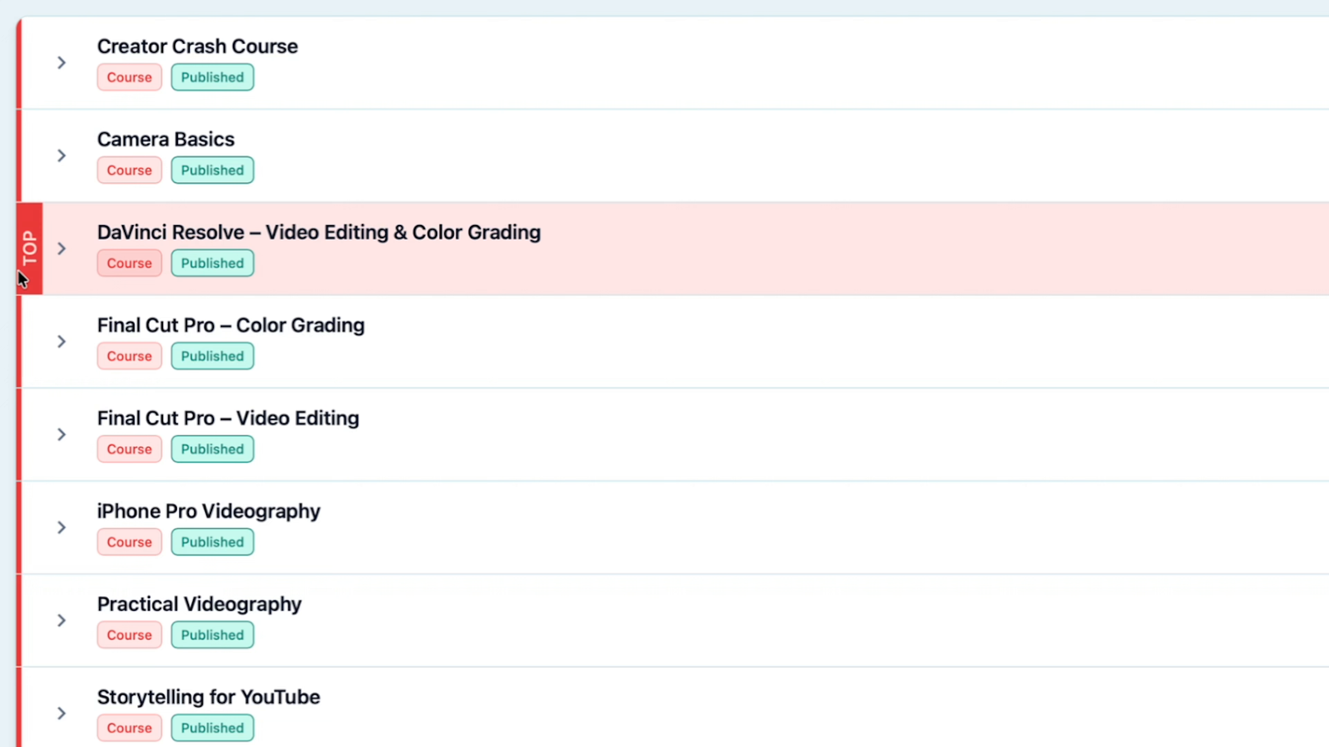
left_click(59, 255)
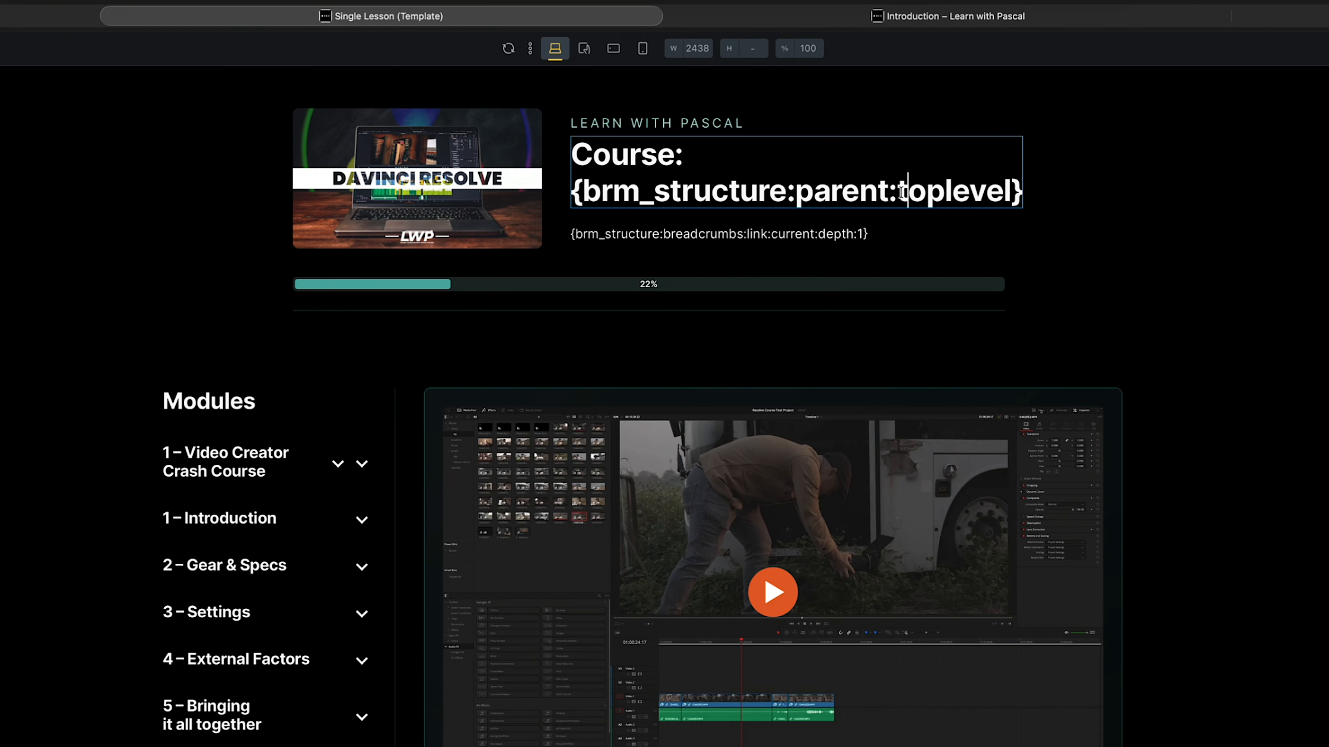
- Change the course heading's tag to {brm_structure:parent:level_2}, save the template, and check the heading on the reloaded lesson page
left_click_drag(898, 191, 1001, 181)
type("level_2")
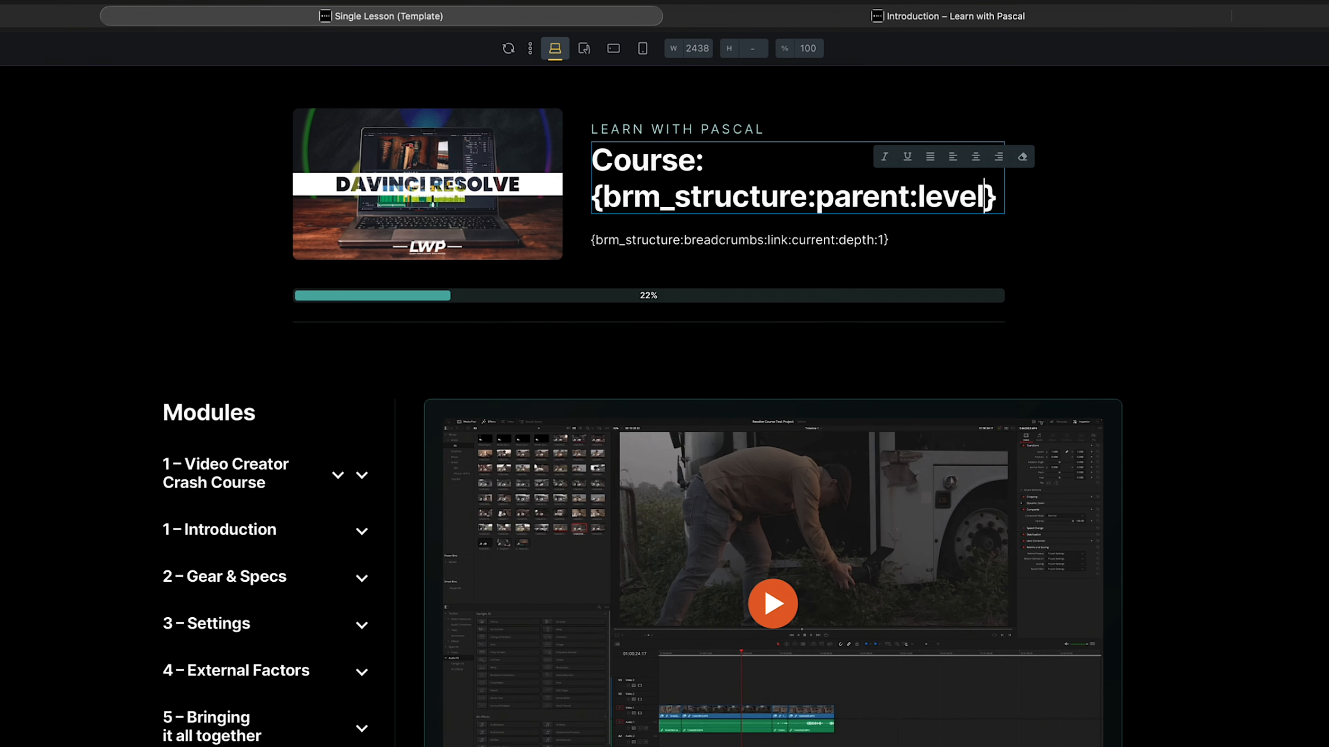
key("super+s")
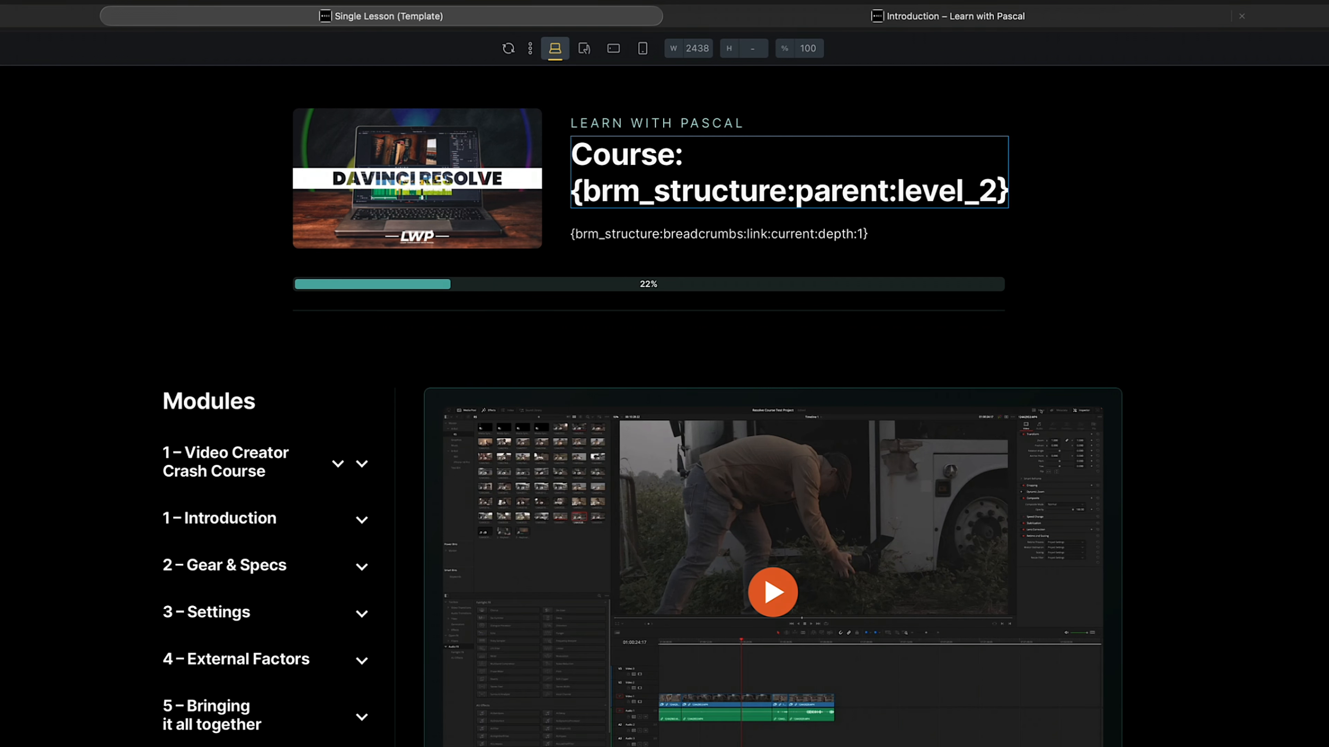
left_click(765, 12)
key("super+r")
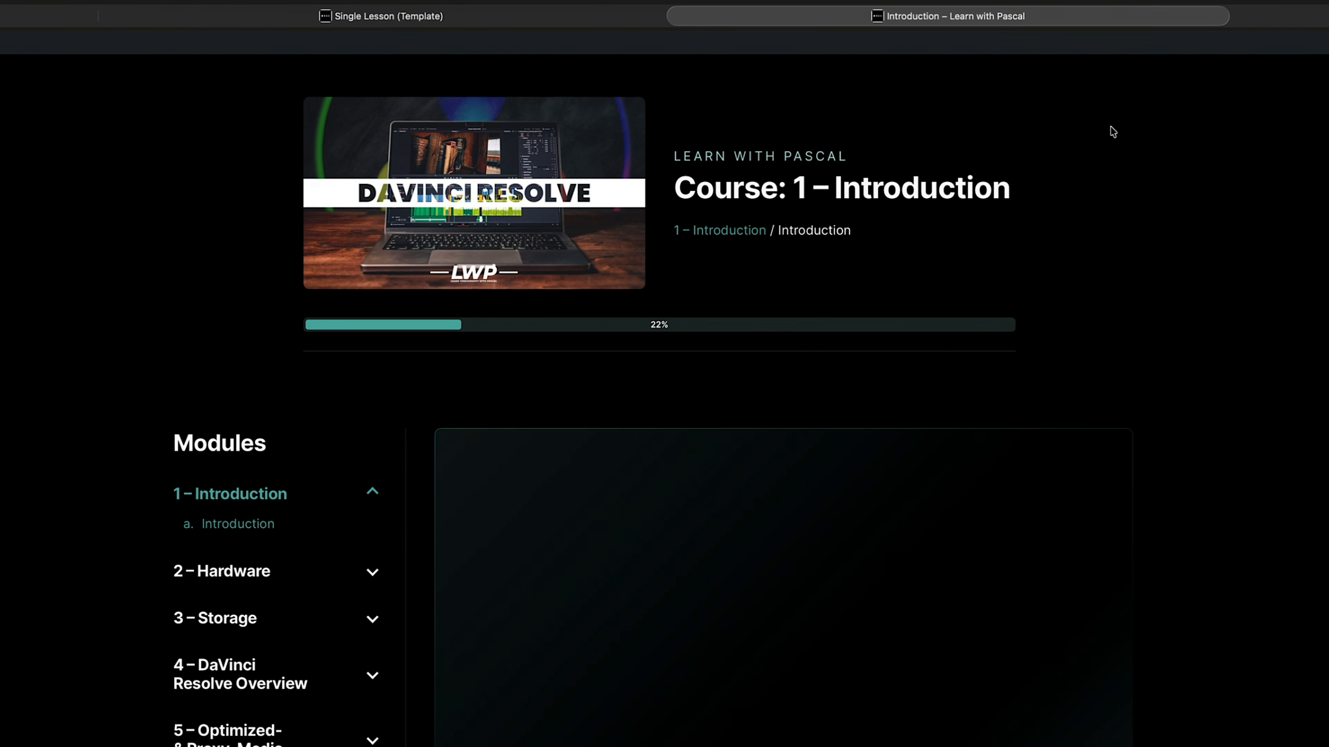
left_click_drag(780, 163, 1021, 169)
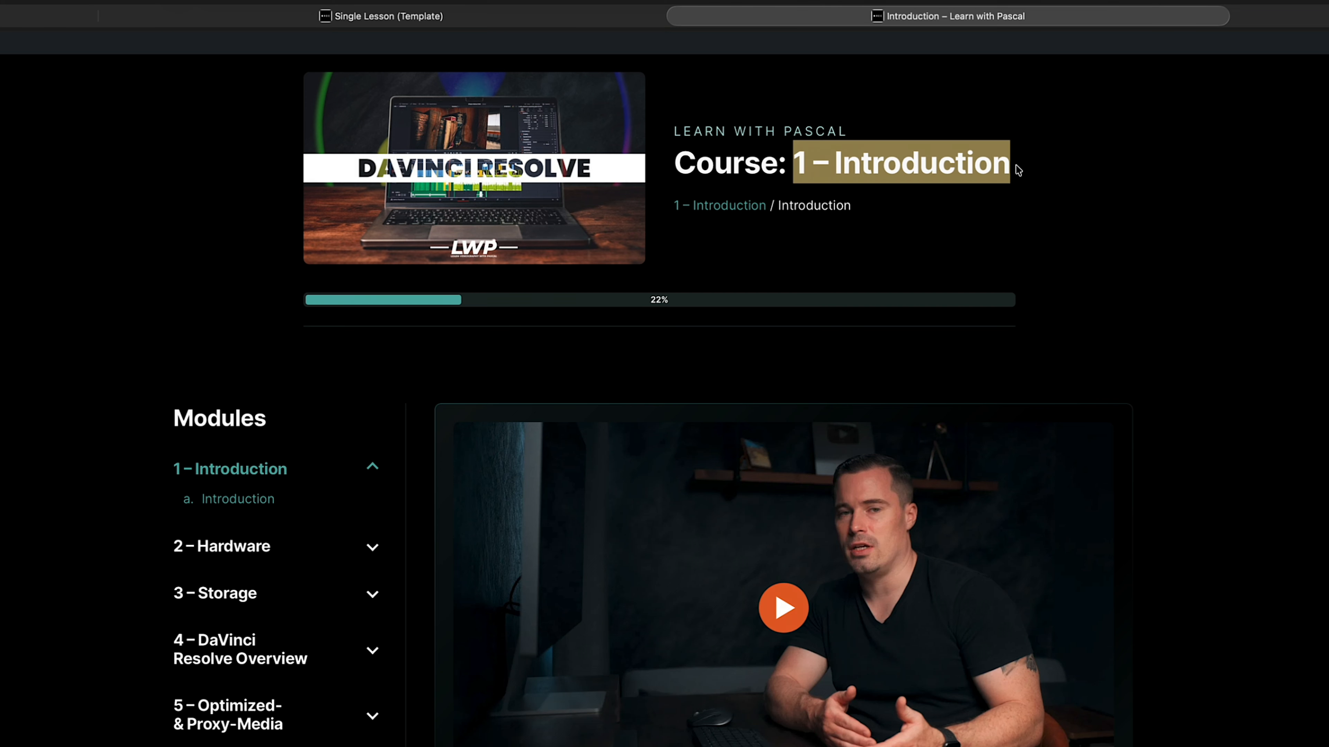
left_click(490, 17)
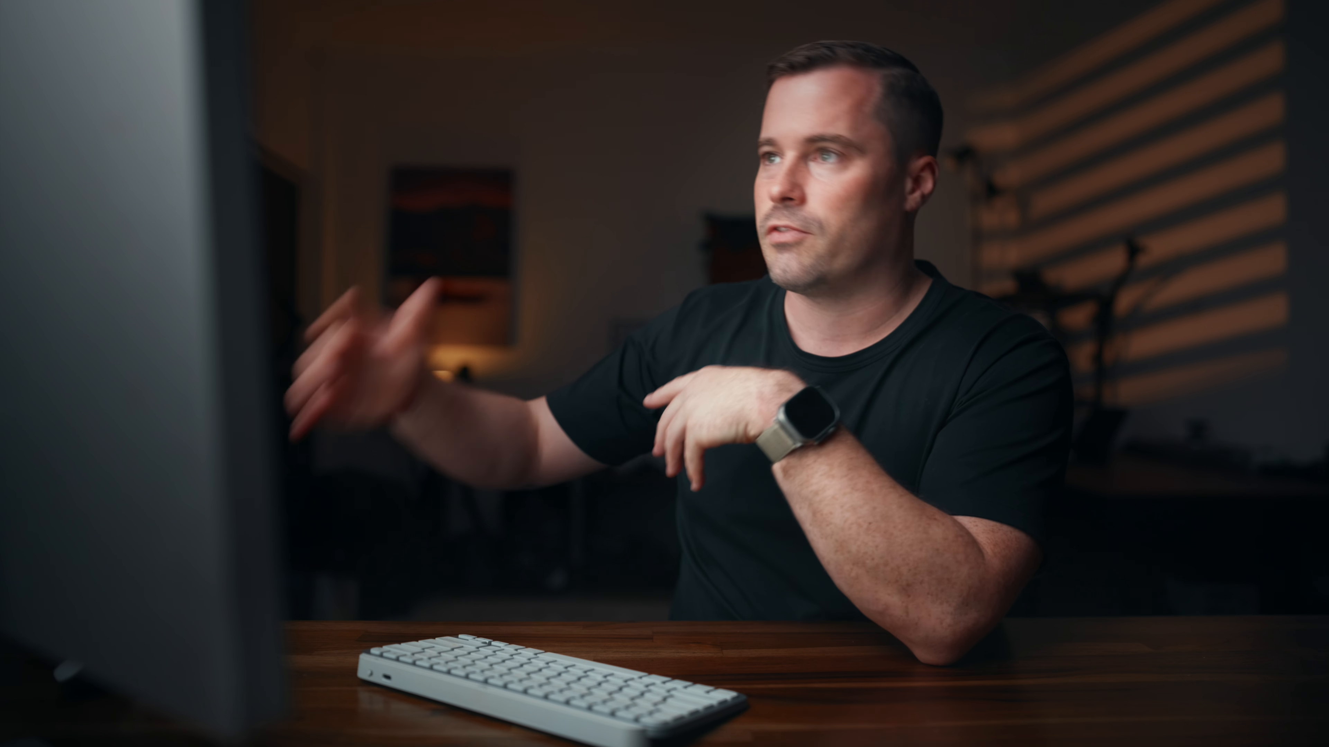
left_click(552, 29)
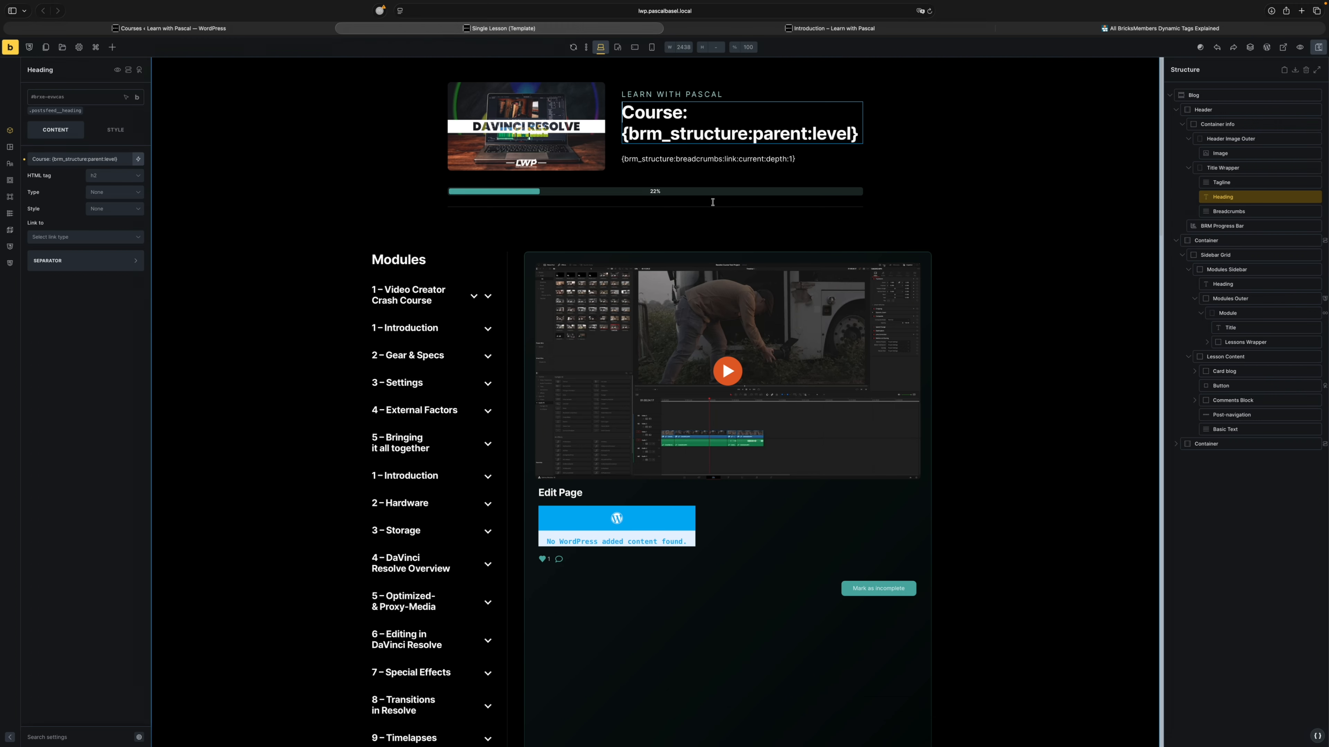
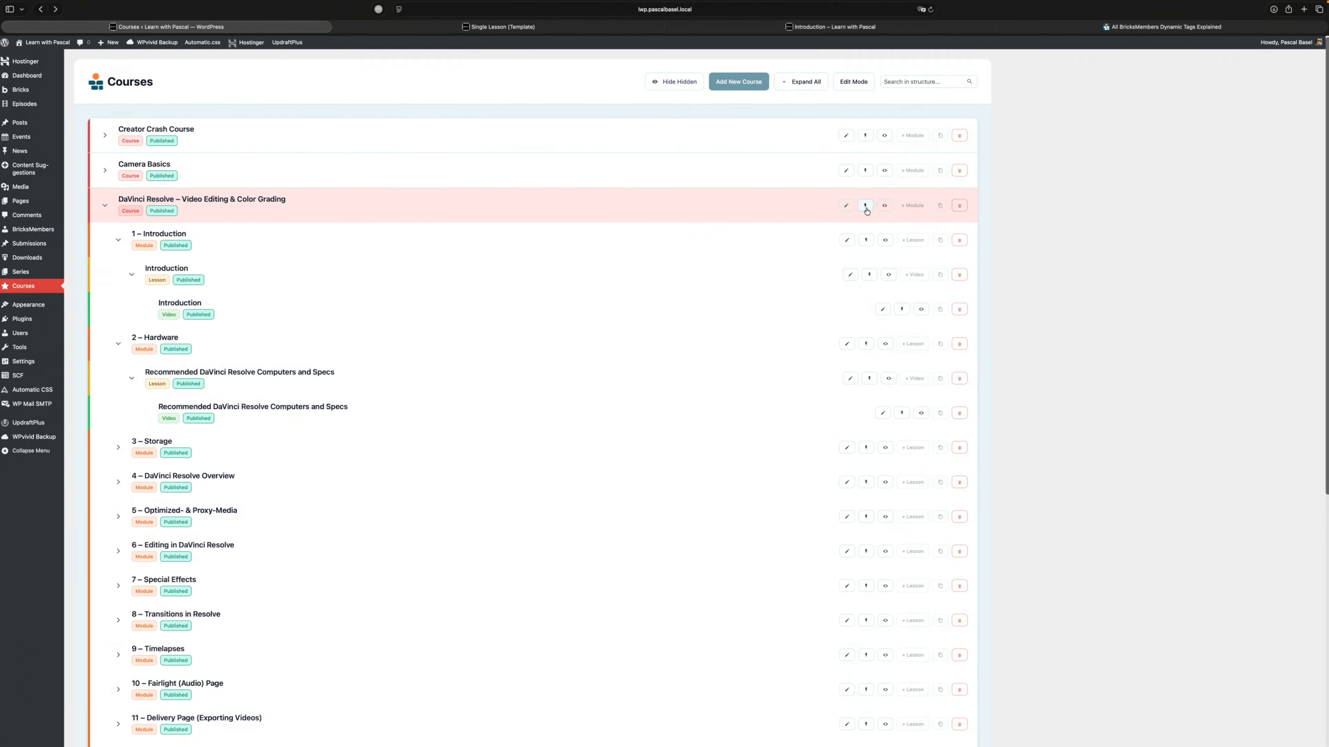
- Review the parent, index and boundary modifiers in the documentation and inspect the header image's dynamic tag in the template
left_click(1150, 217)
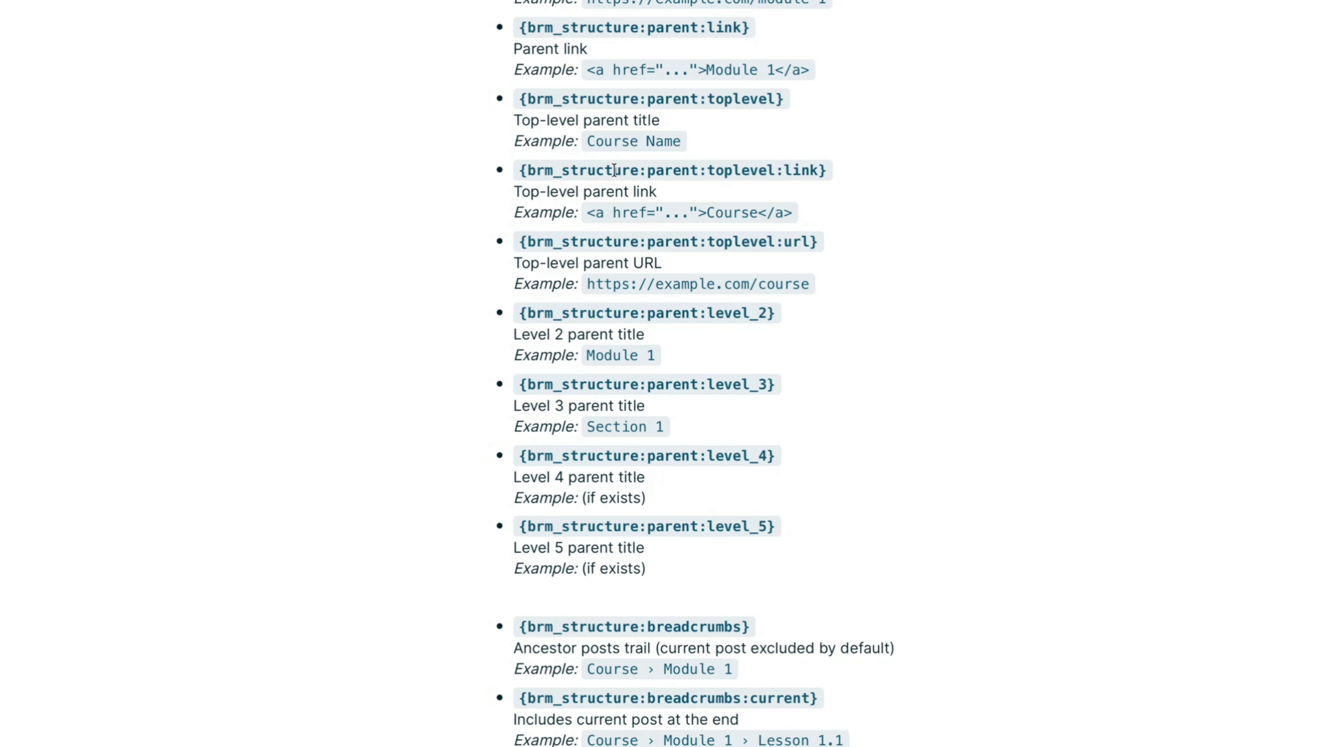
scroll(965, 255, "down", 20)
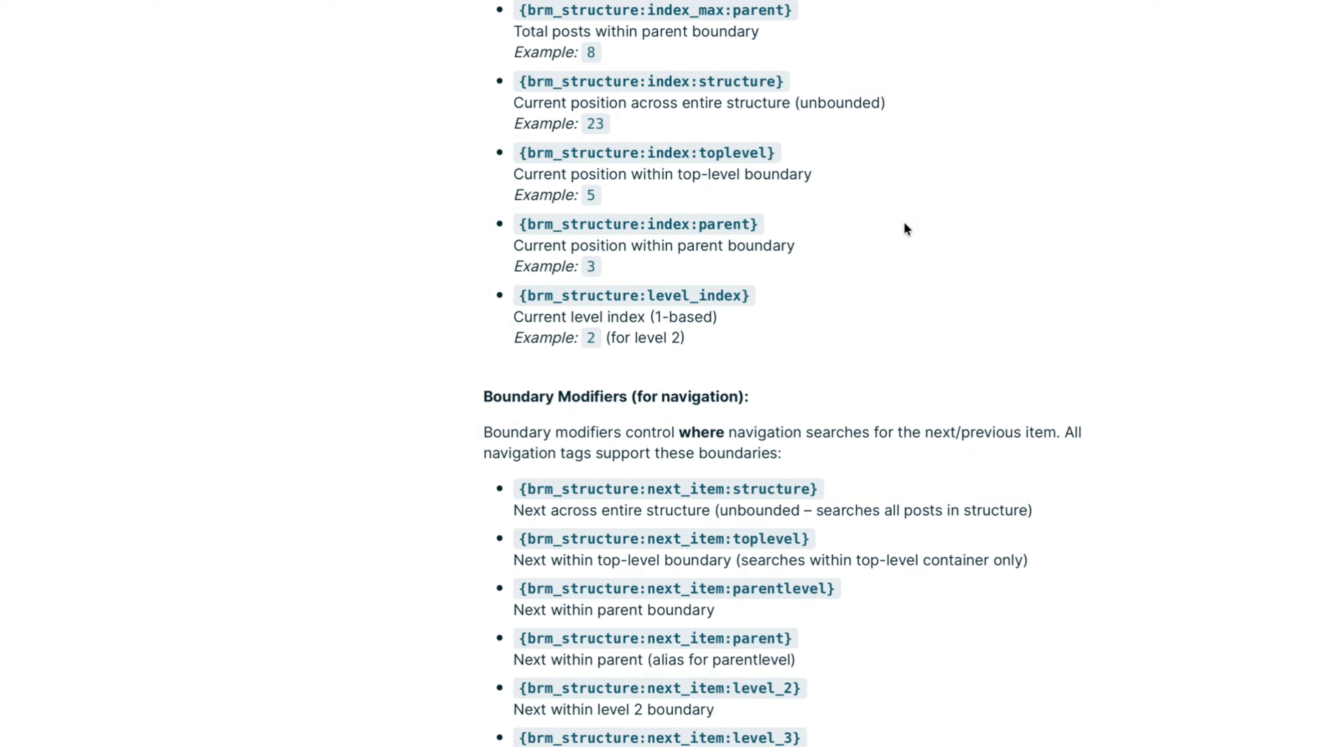
scroll(731, 224, "down", 2)
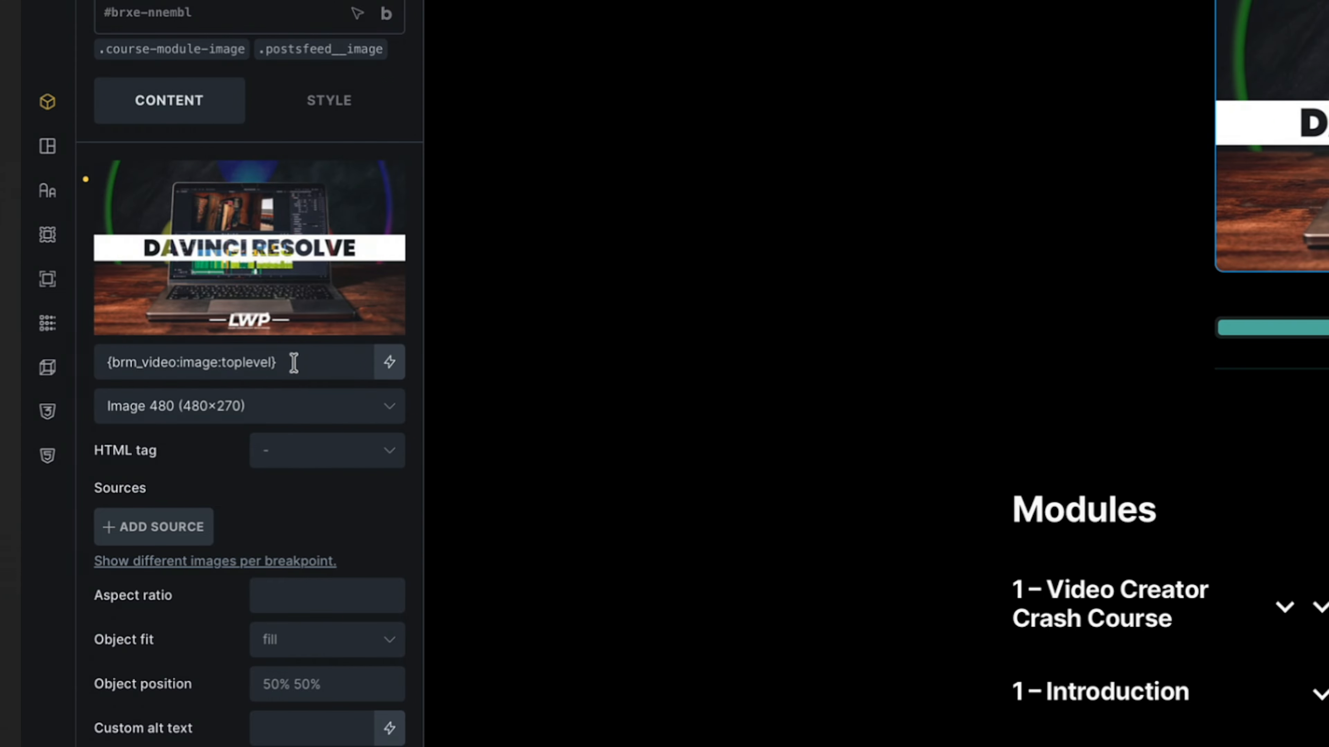
left_click(292, 363)
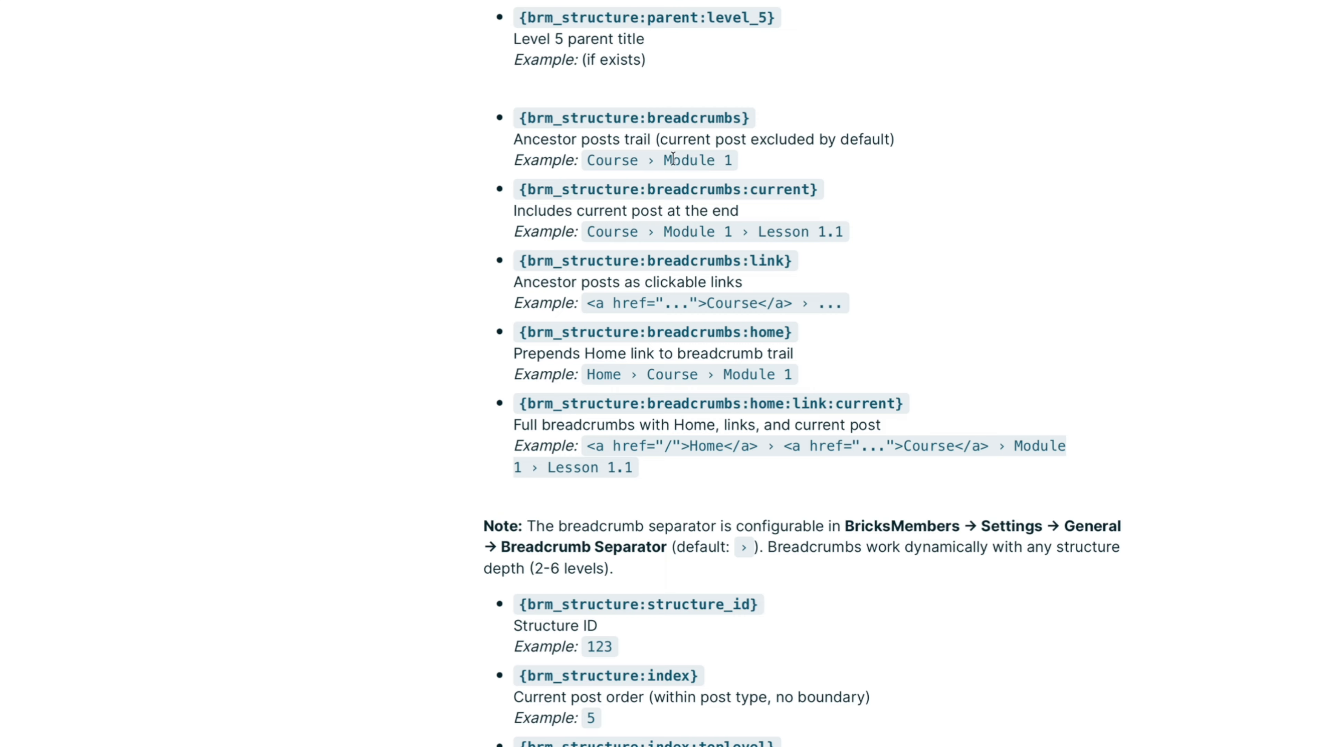
- Look up {brm_structure:breadcrumbs} in the documentation and remove the current modifier from the header's breadcrumbs tag
left_click_drag(521, 117, 755, 119)
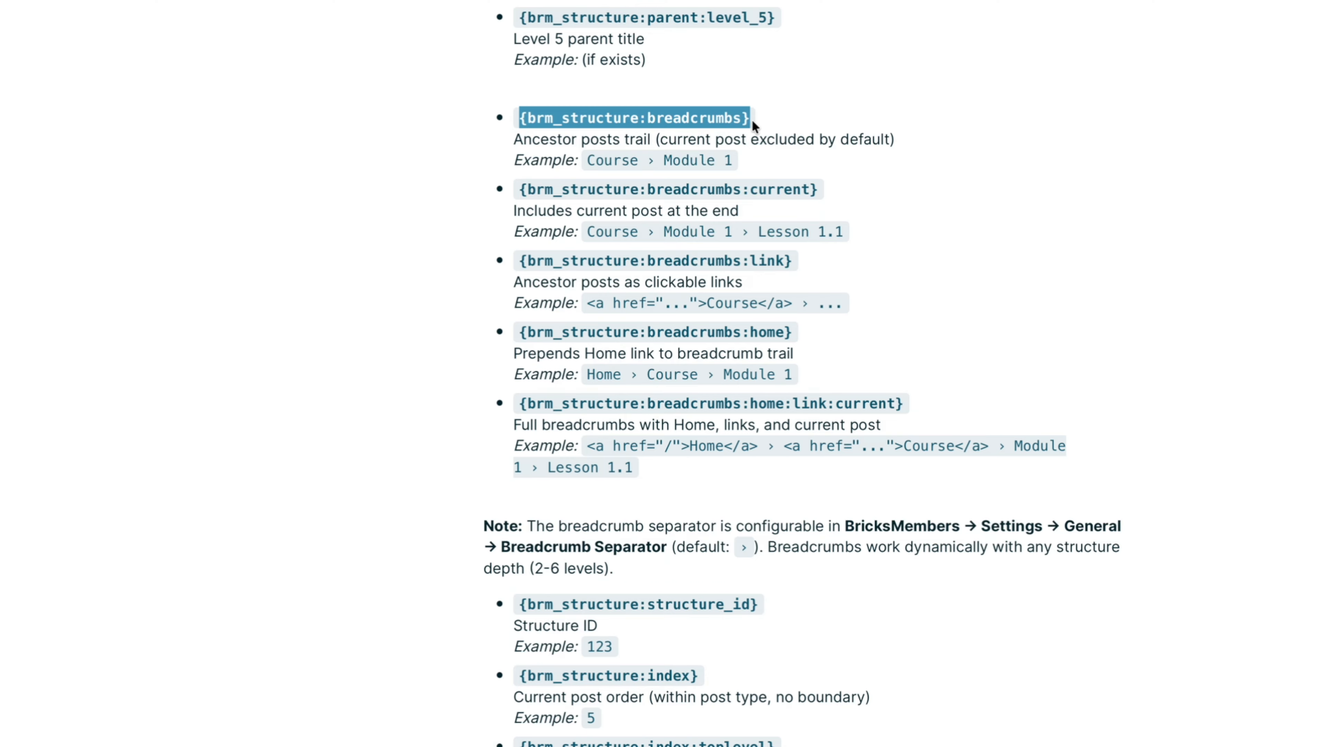
left_click(802, 105)
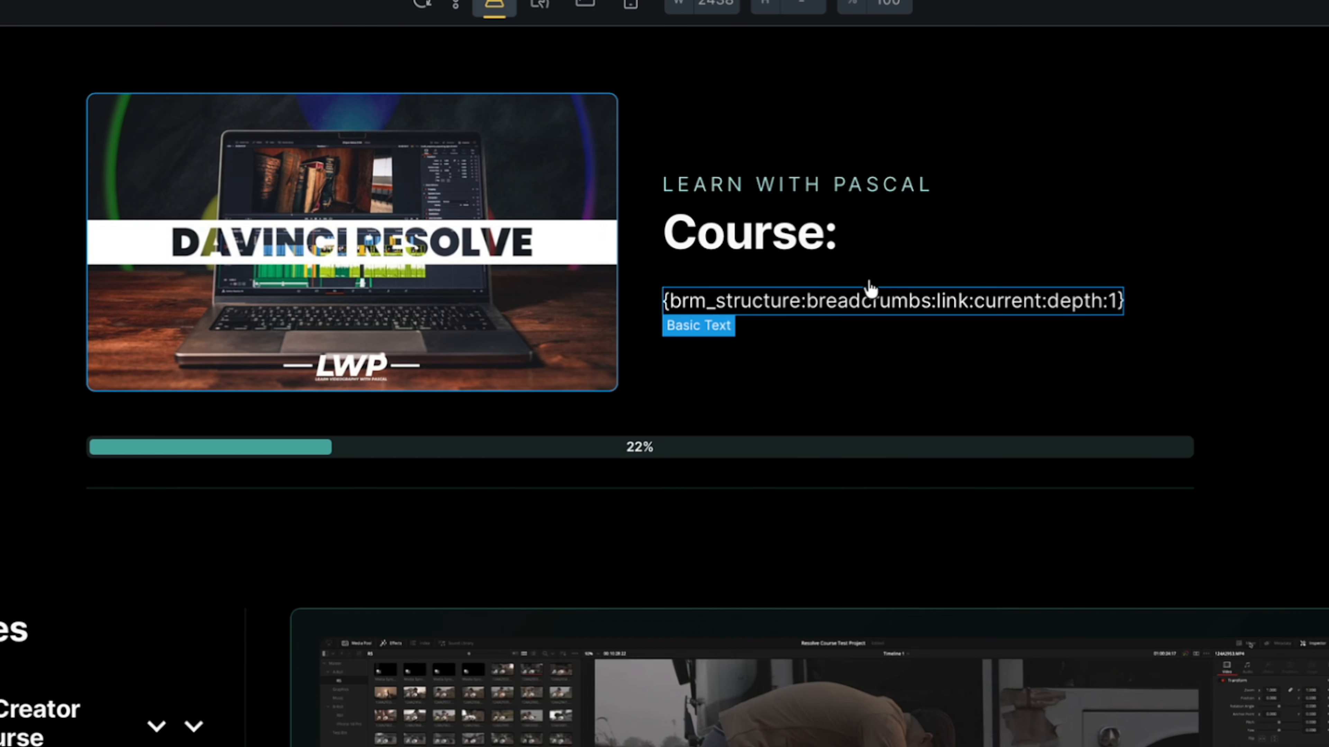
left_click(744, 306)
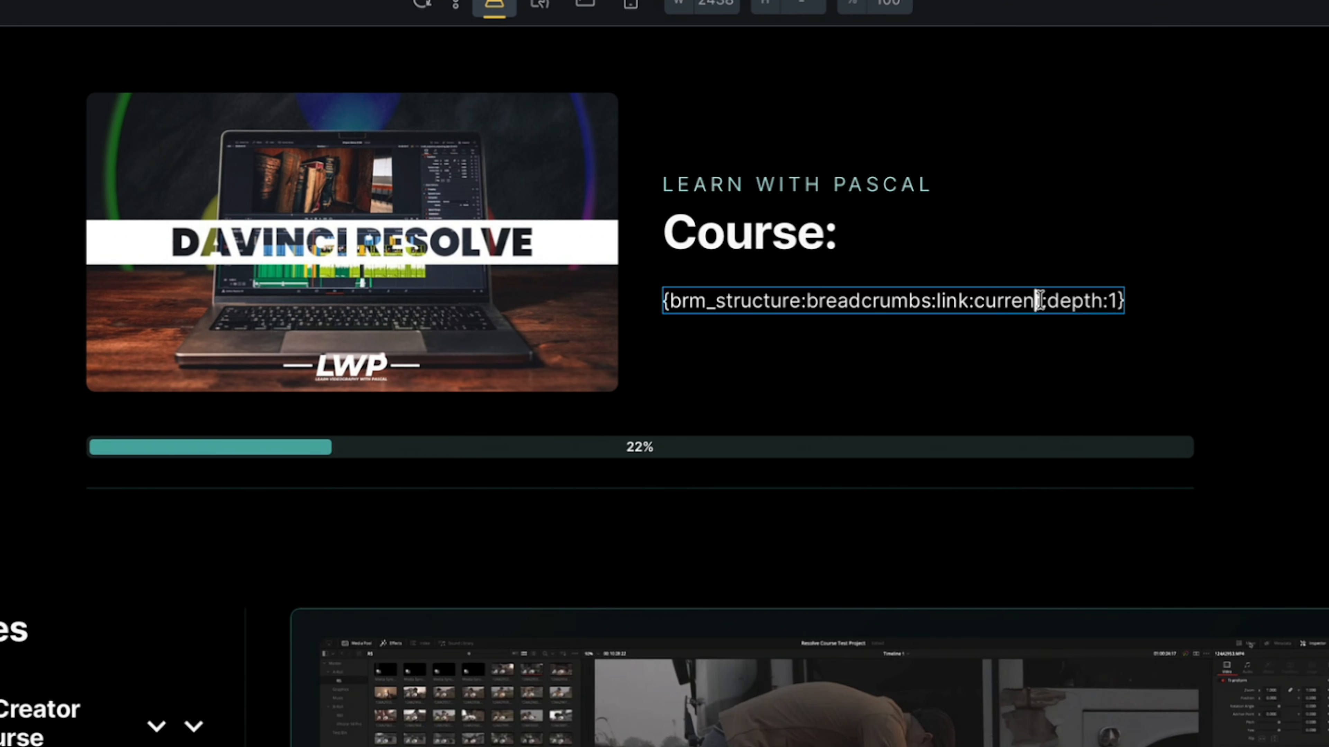
left_click(1041, 302)
left_click_drag(1041, 301, 969, 302)
key("BackSpace")
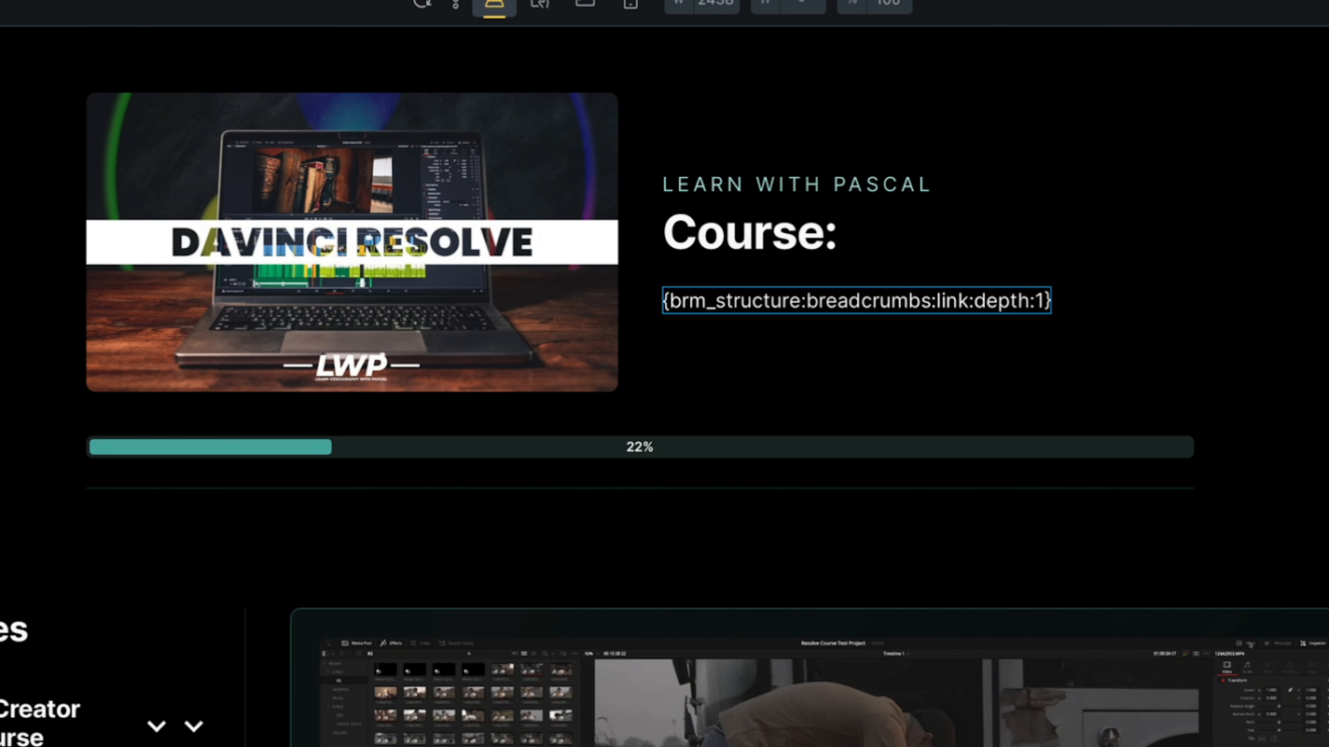
- Inspect the depth:1 modifier in the header's breadcrumbs tag and compare the course title with the breadcrumb trail on the lesson page
left_click(874, 291)
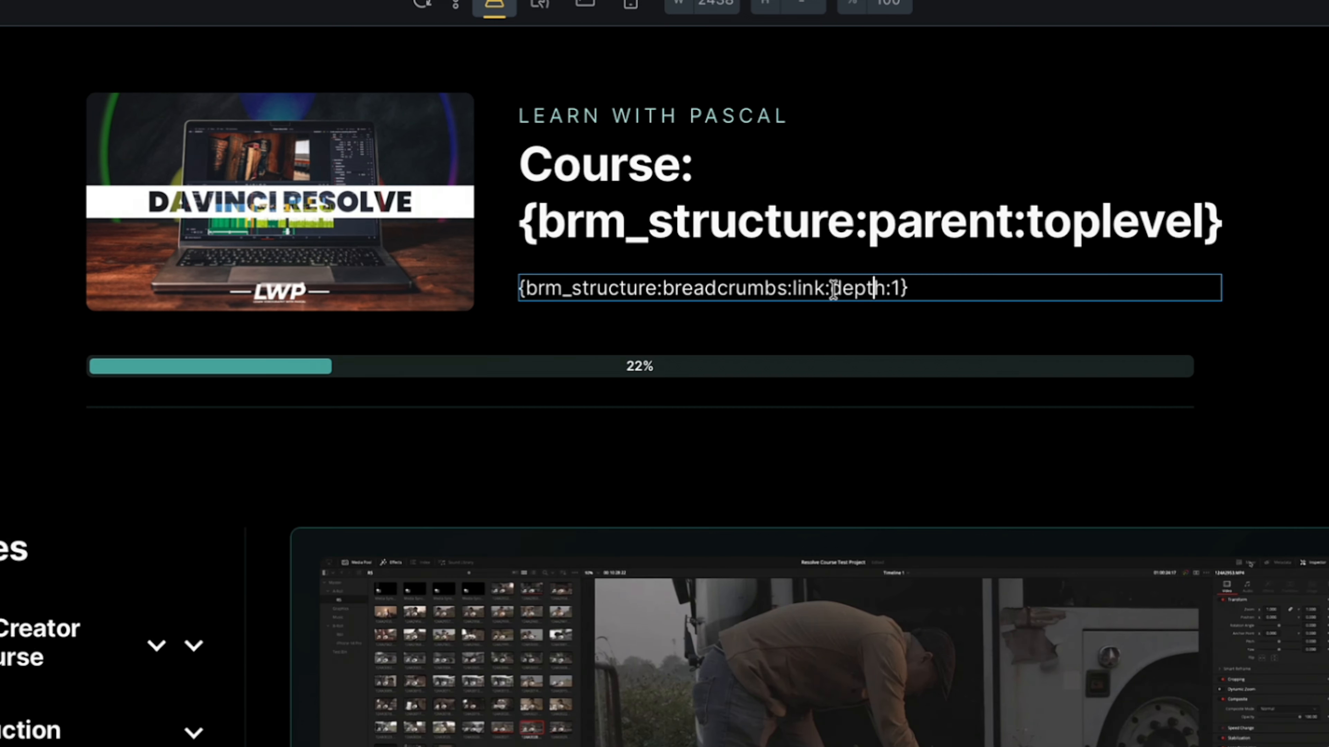
left_click_drag(831, 288, 892, 289)
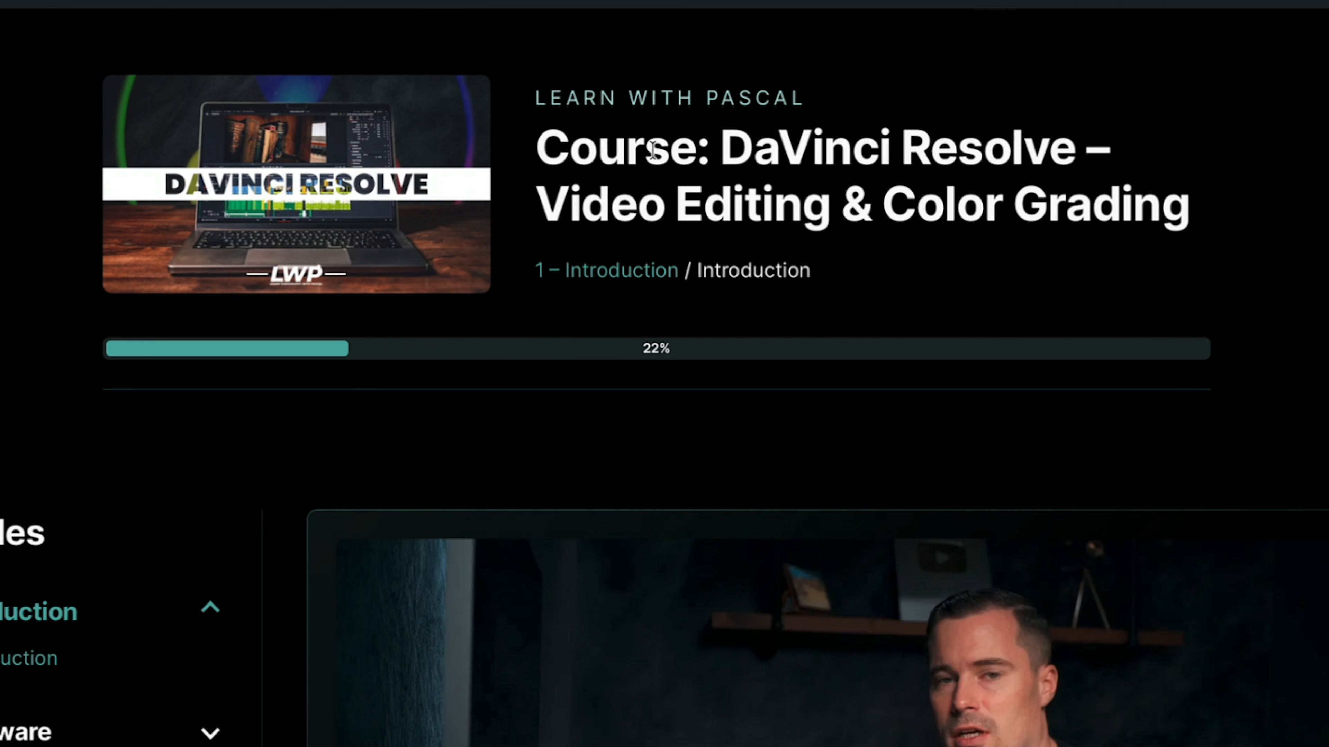
left_click_drag(722, 139, 1192, 201)
left_click(946, 150)
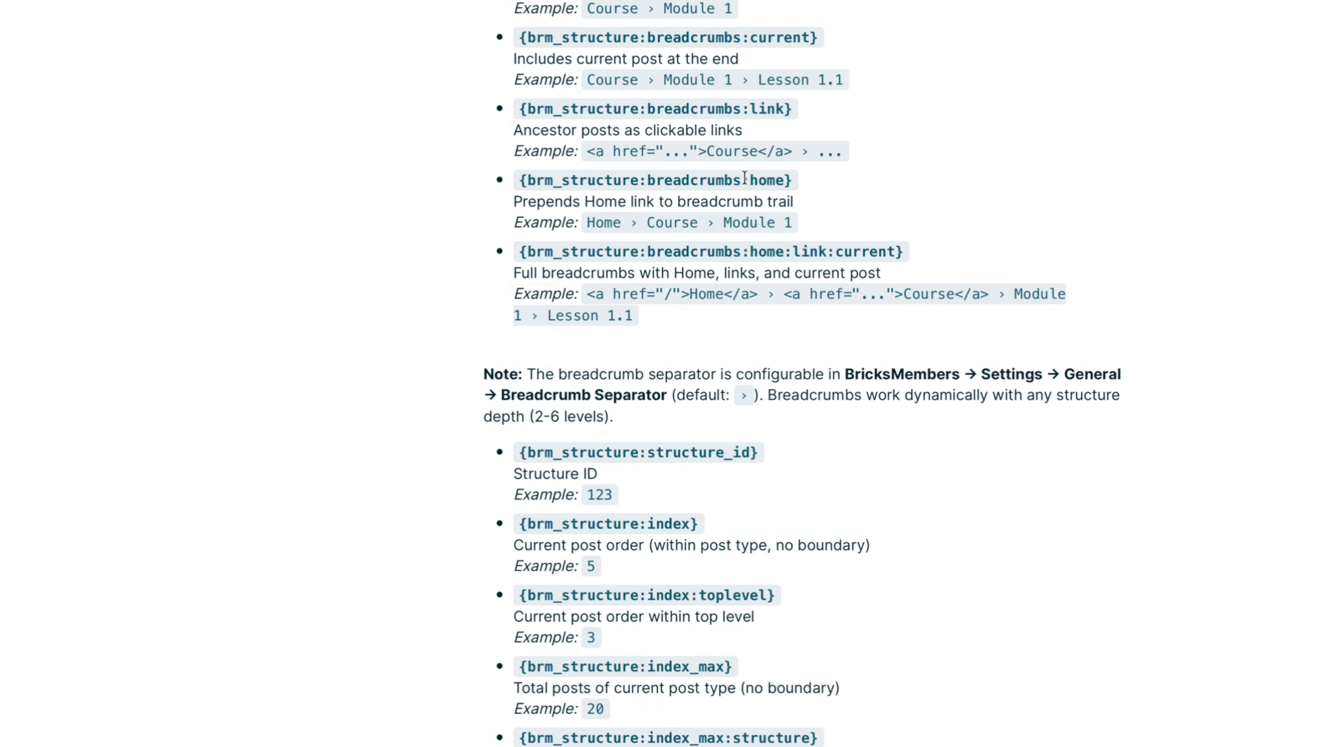
- Look up the home modifier in the documentation and append :home to the header's breadcrumbs tag
left_click_drag(744, 179, 784, 180)
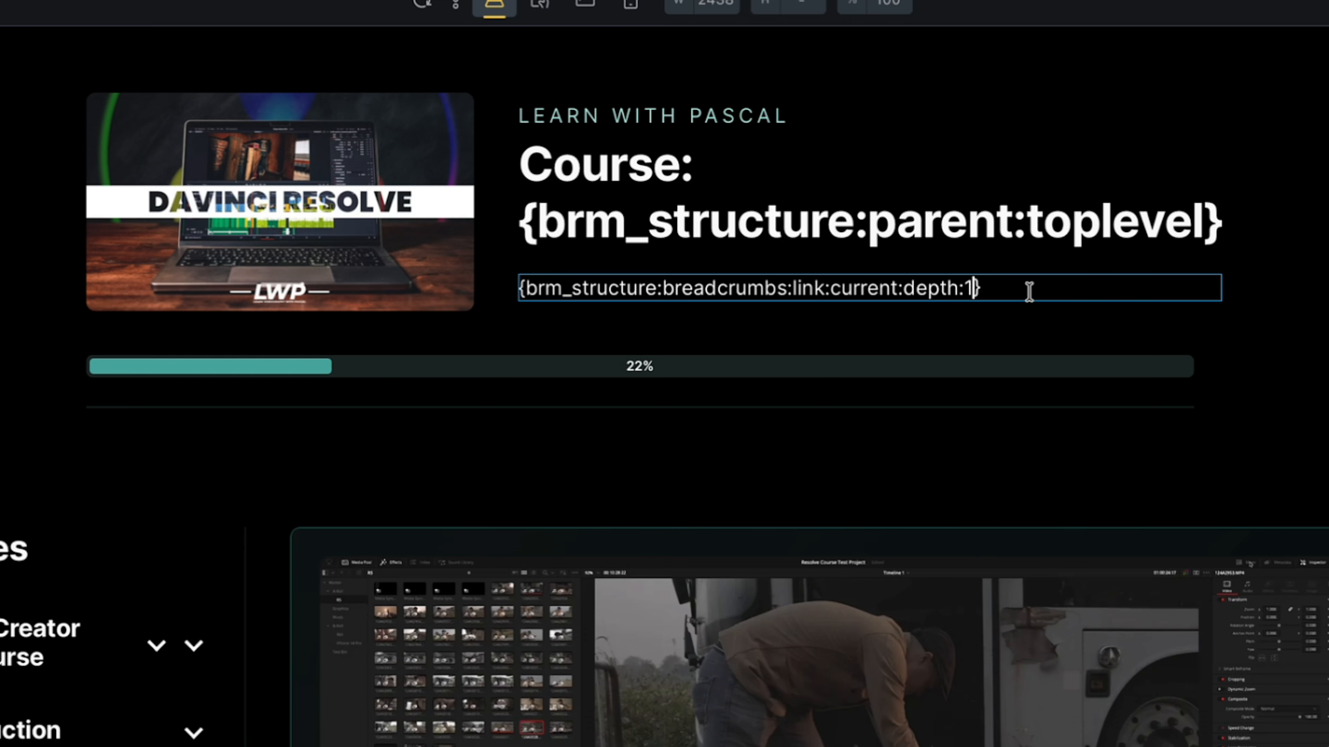
type(":home")
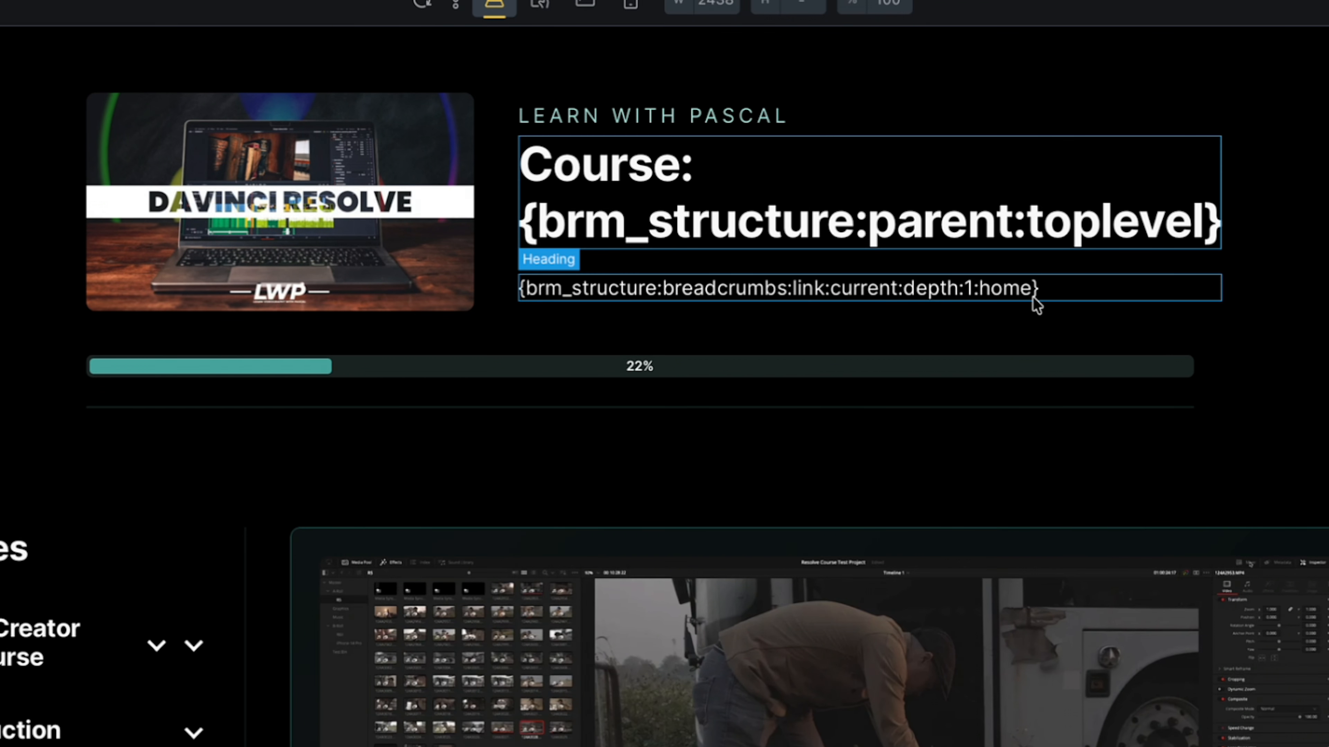
- Remove the :home modifier from the breadcrumbs tag in the lesson template's header
left_click(979, 294)
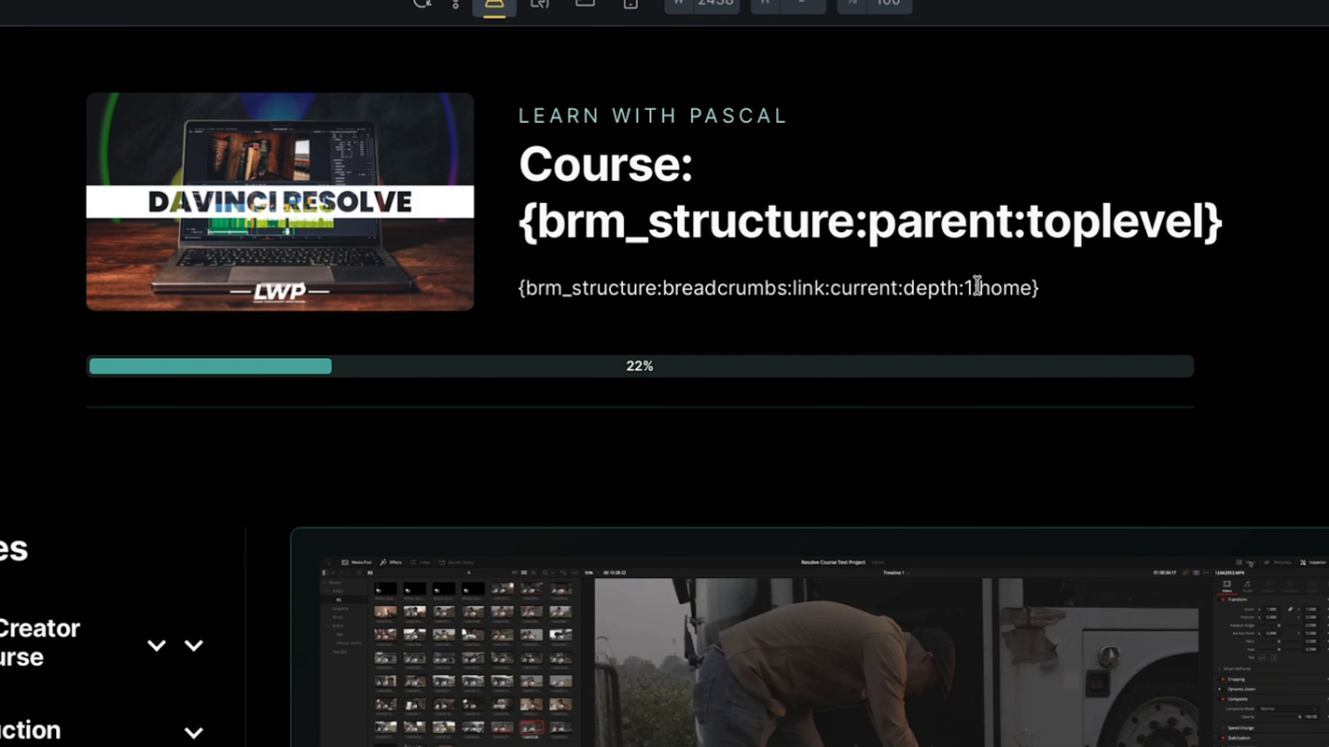
double_click(1004, 302)
key("BackSpace")
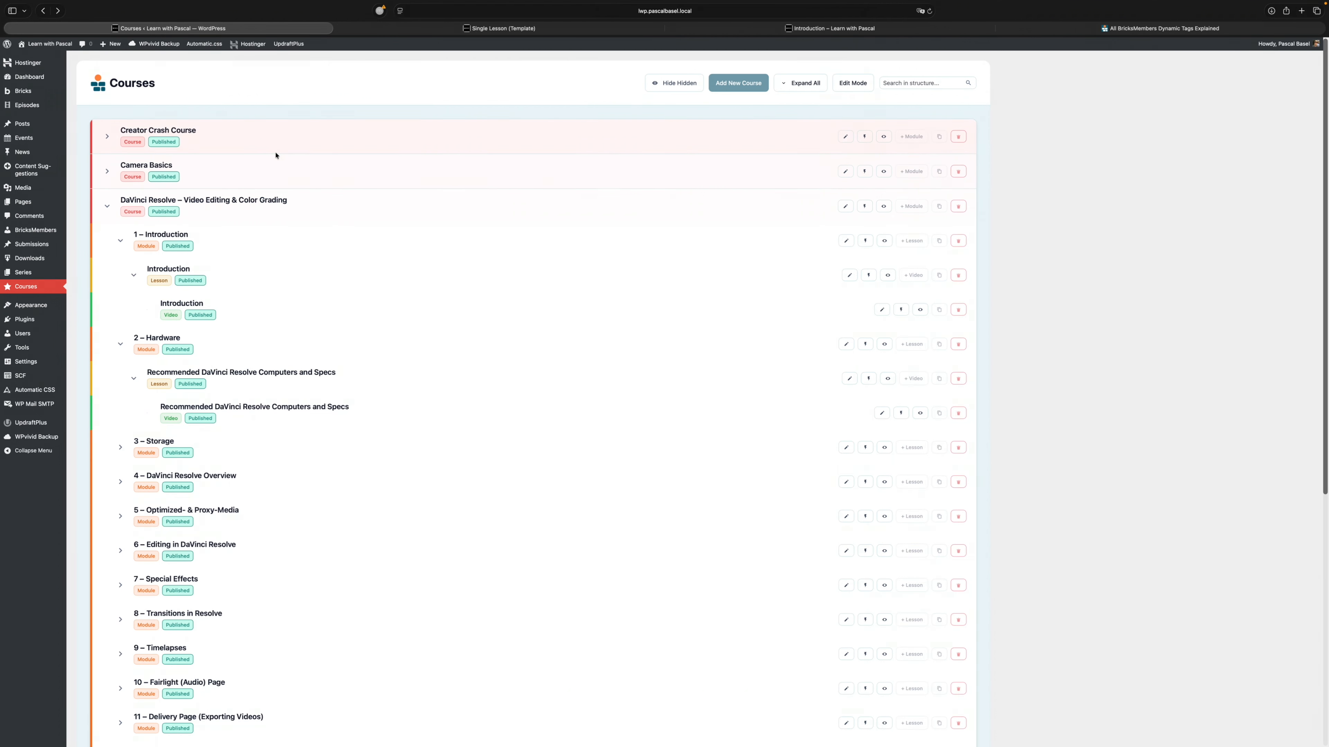
- Set the breadcrumb separator to "-" in the BricksMembers general settings, save, and reload the lesson page
mouse_move(39, 232)
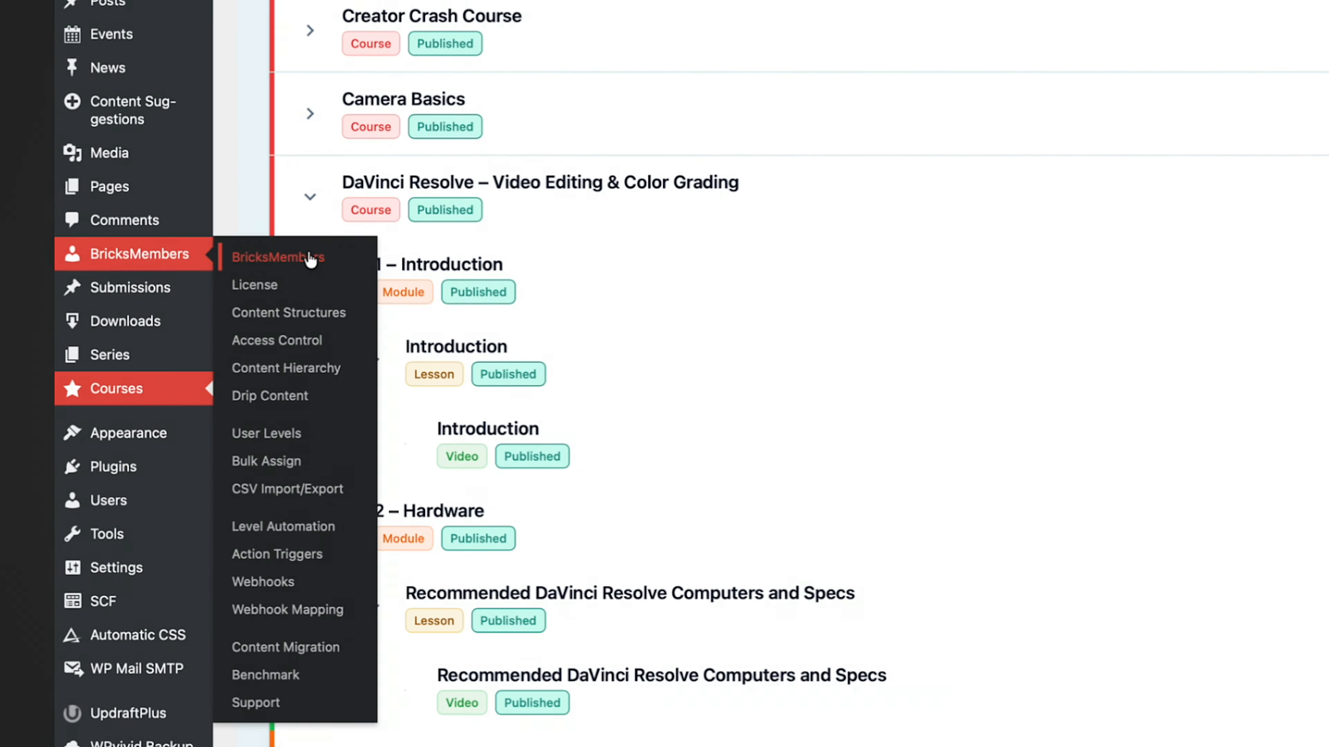
left_click(311, 259)
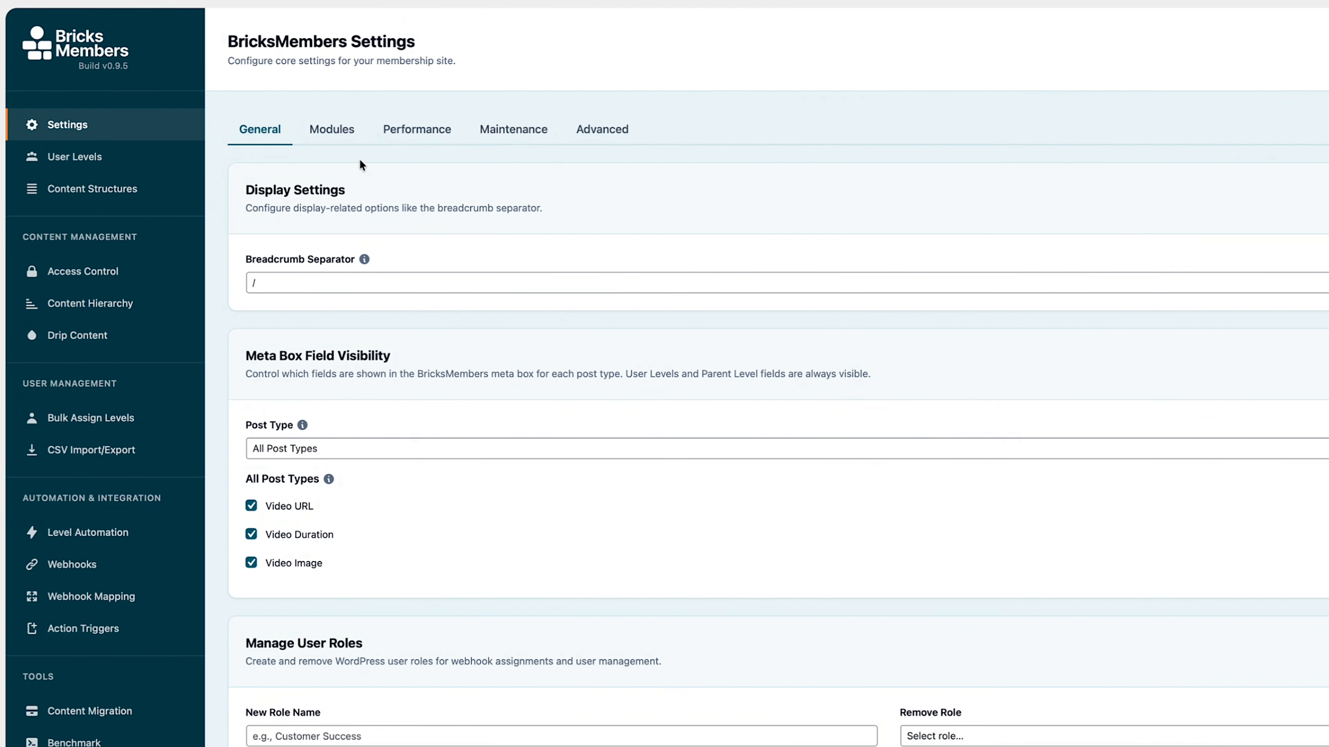
left_click(275, 283)
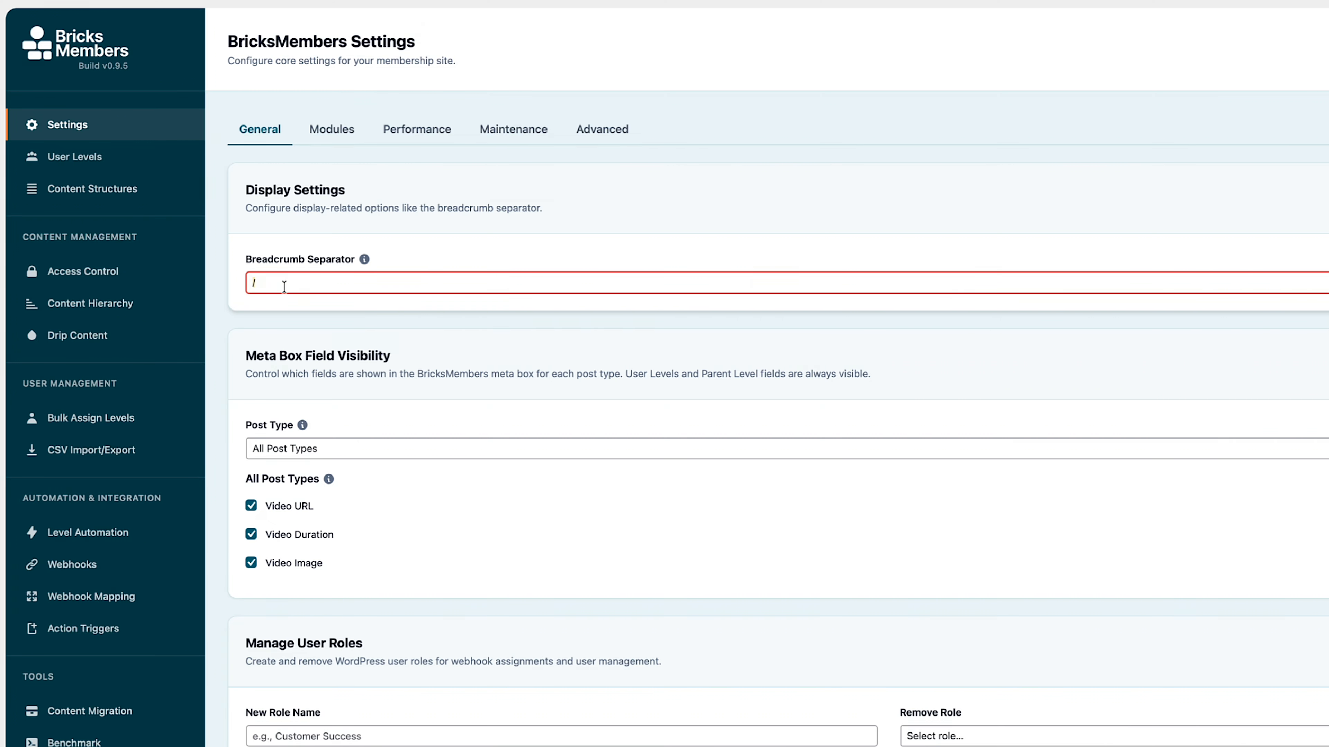
left_click(274, 283)
key("BackSpace")
type("-")
key("Return")
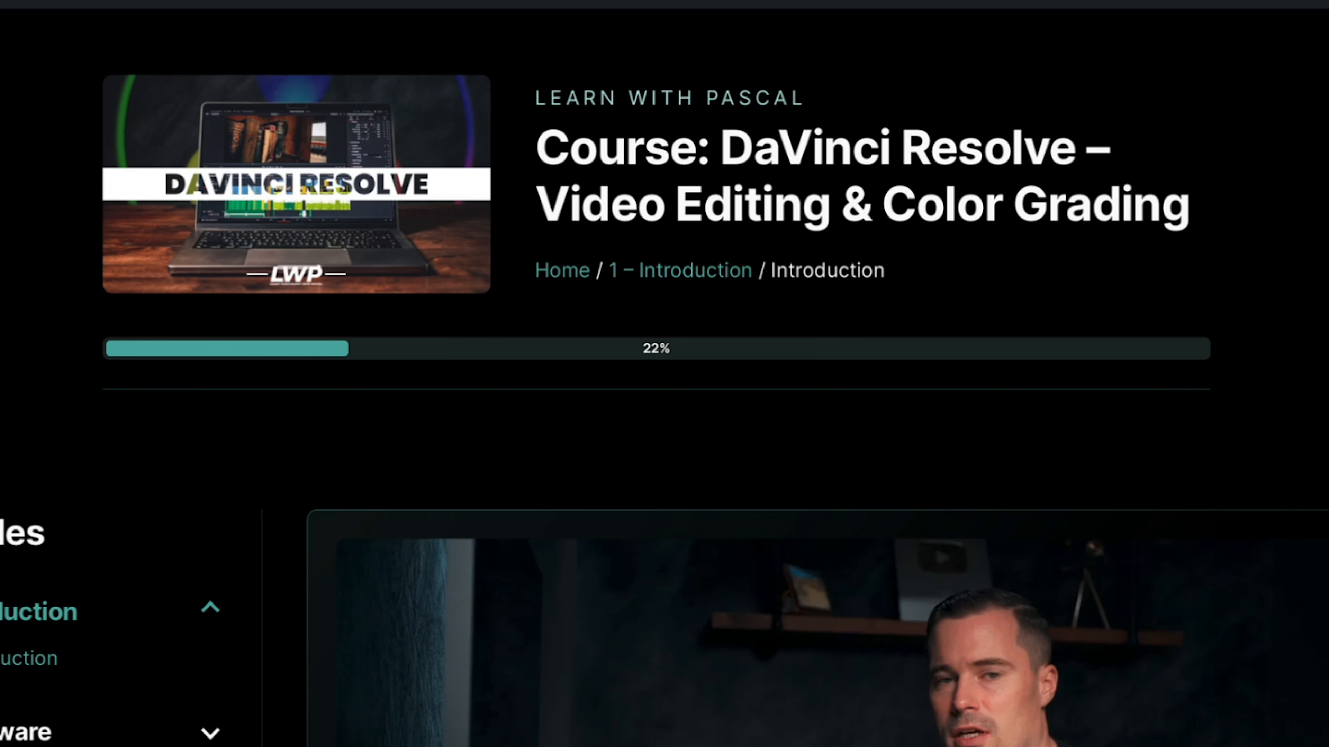
key("super+r")
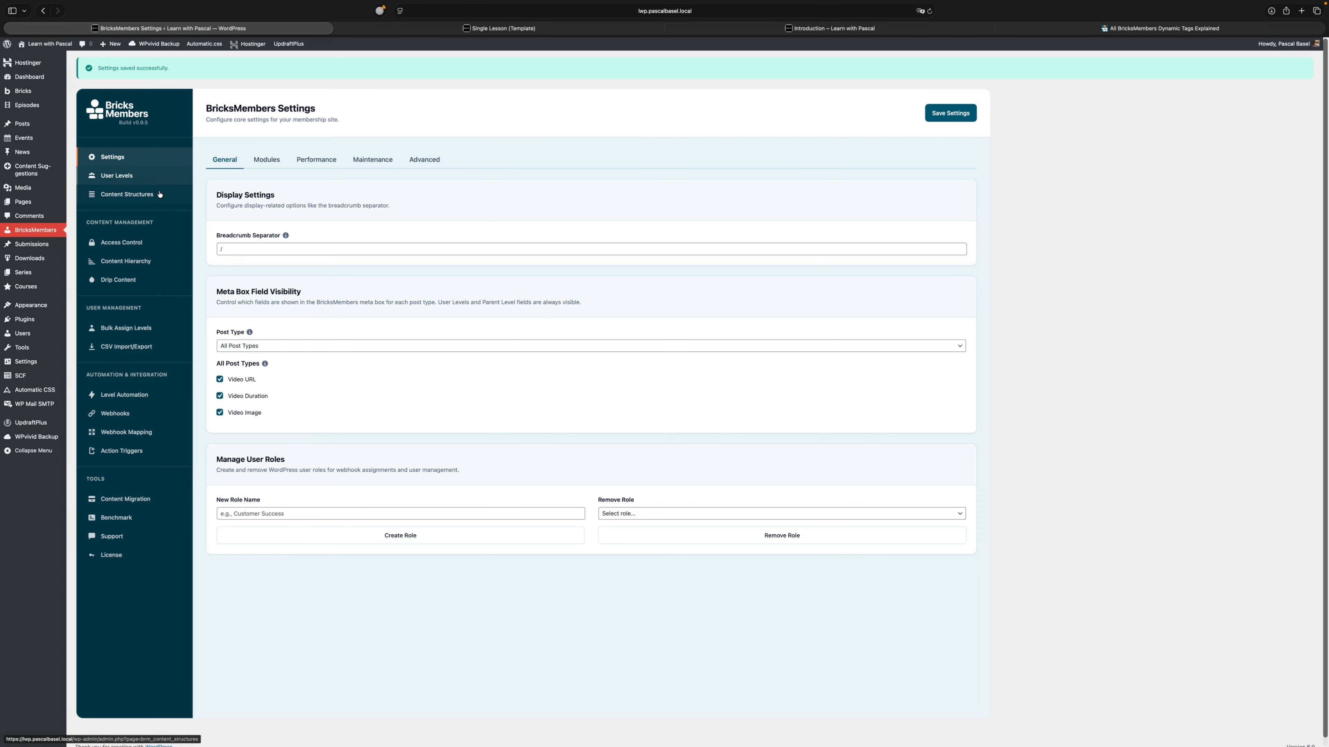
- Open the BricksMembers content structures and review the structure ID and index tags in the dynamic tags documentation
left_click(159, 194)
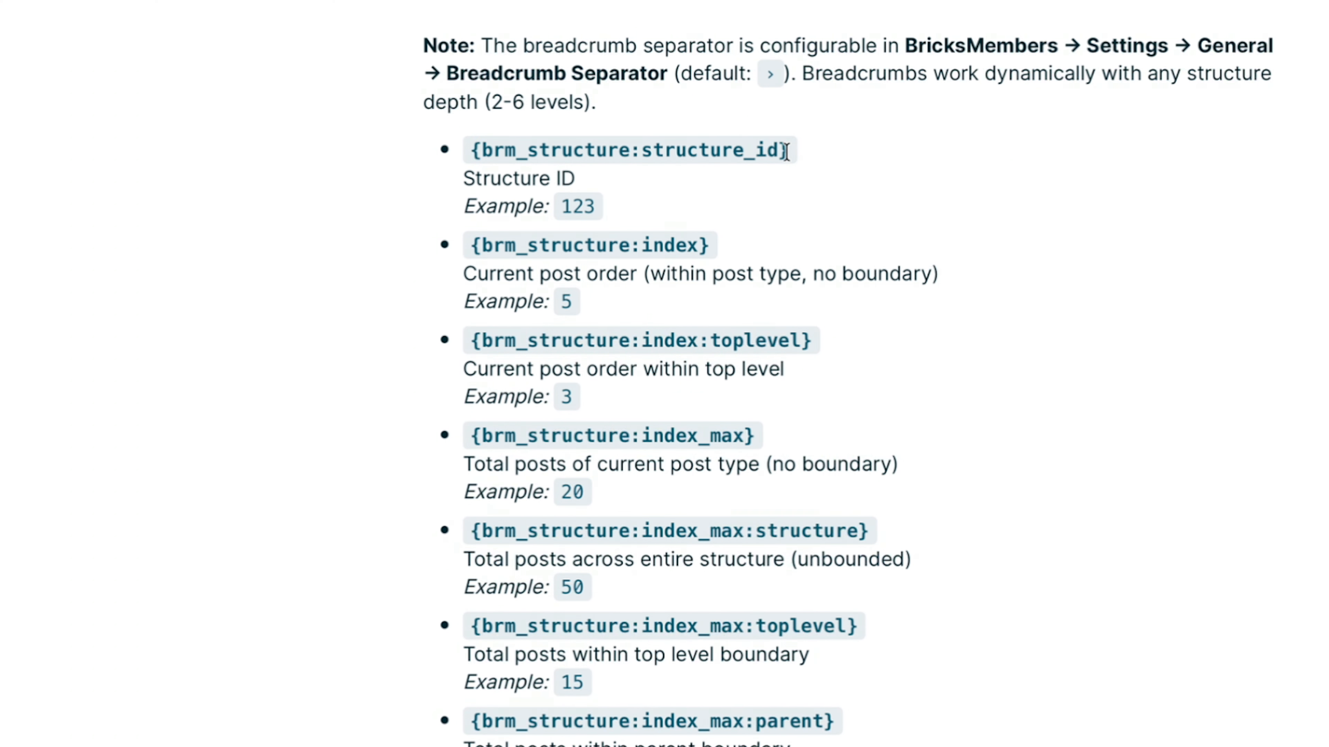
scroll(707, 282, "down", 3)
scroll(502, 217, "up", 2)
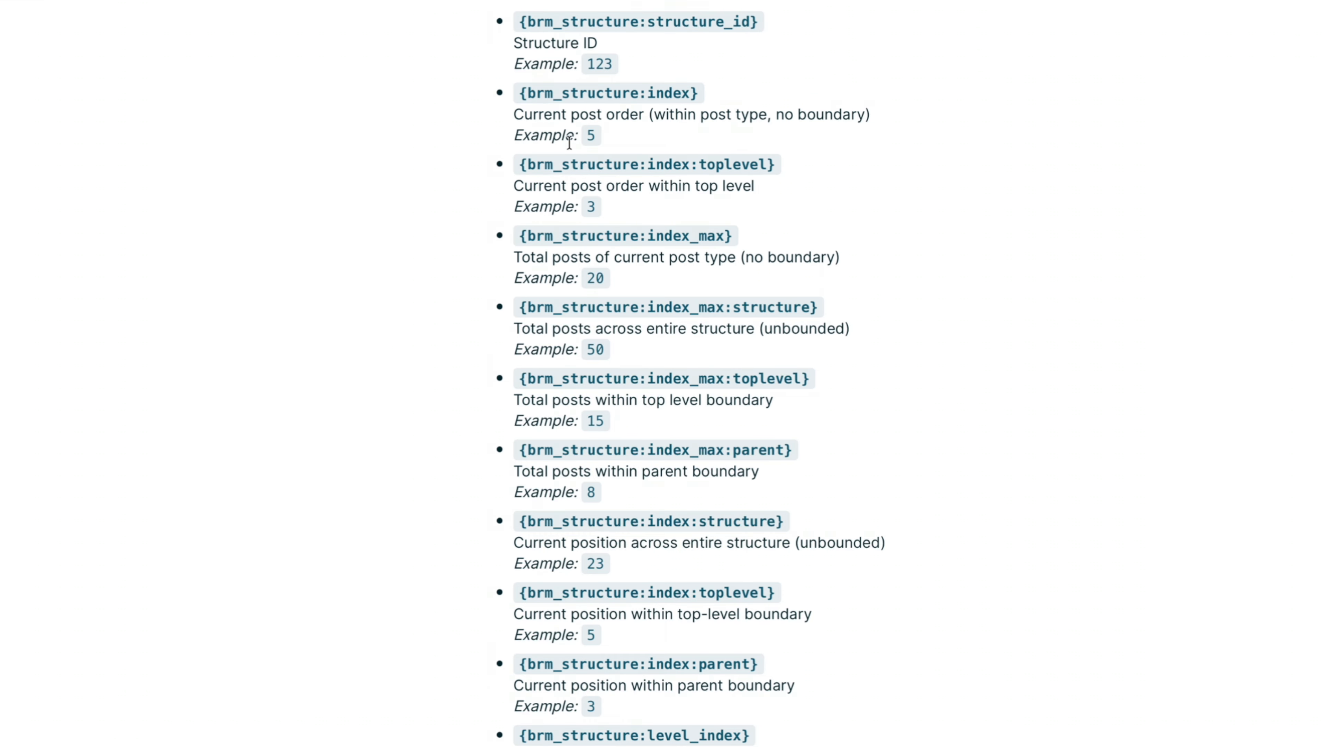
- Copy {brm_structure:index:toplevel} from the documentation and insert it with a " - " separator before {post_title} in the sidebar's module title
left_click_drag(523, 164, 798, 154)
key("ctrl+c")
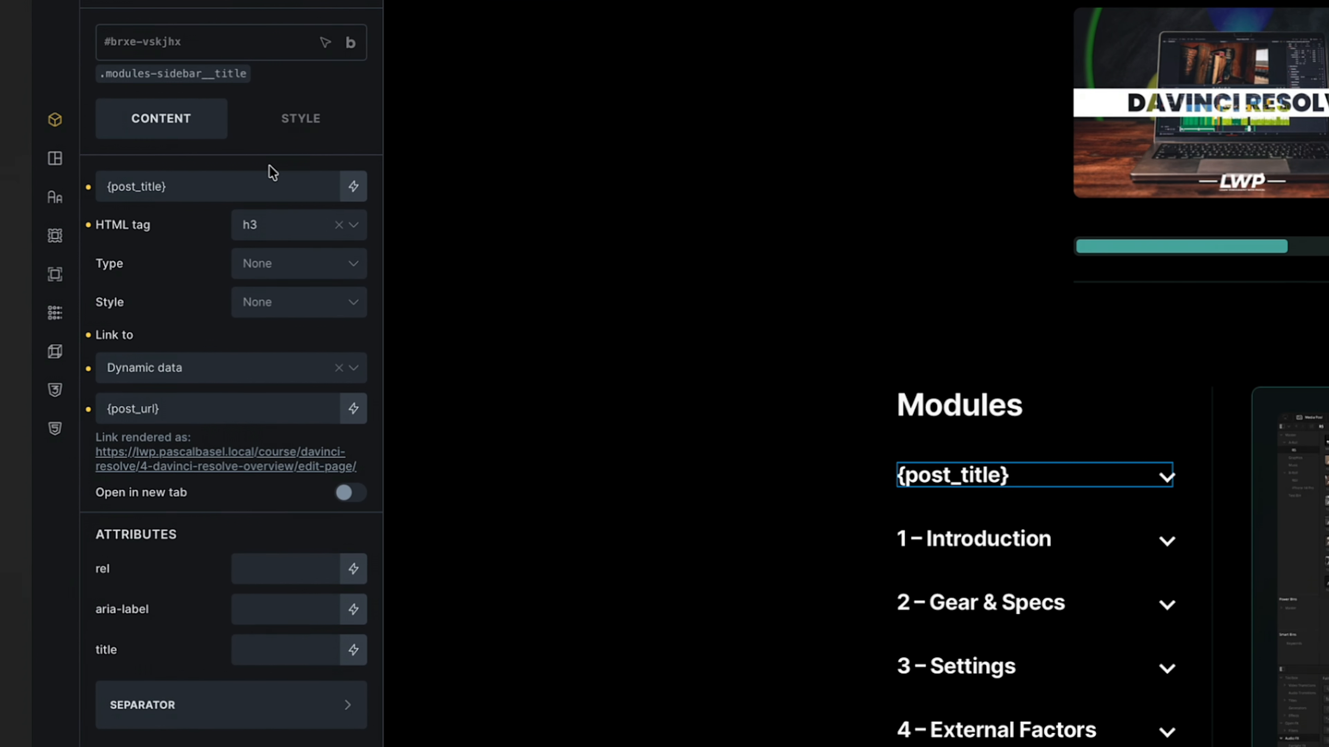
left_click(103, 187)
key("ctrl+v")
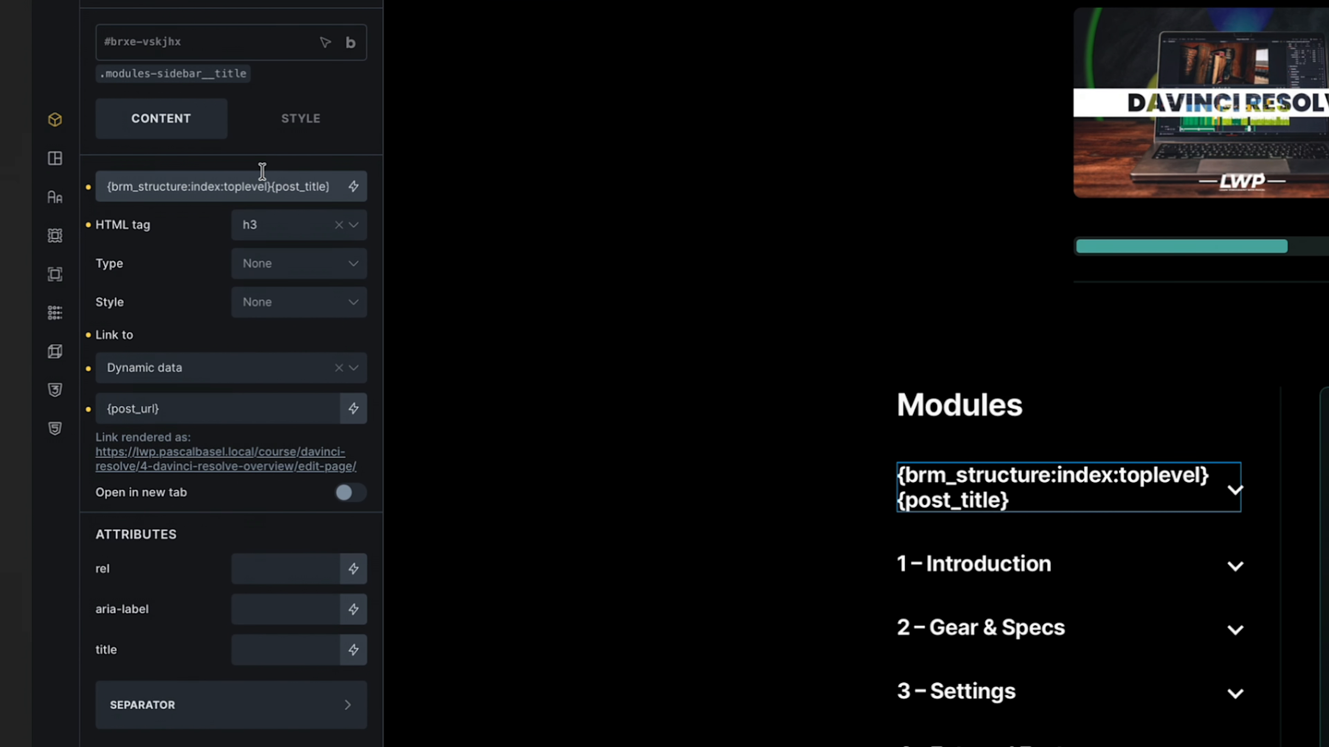
type("-")
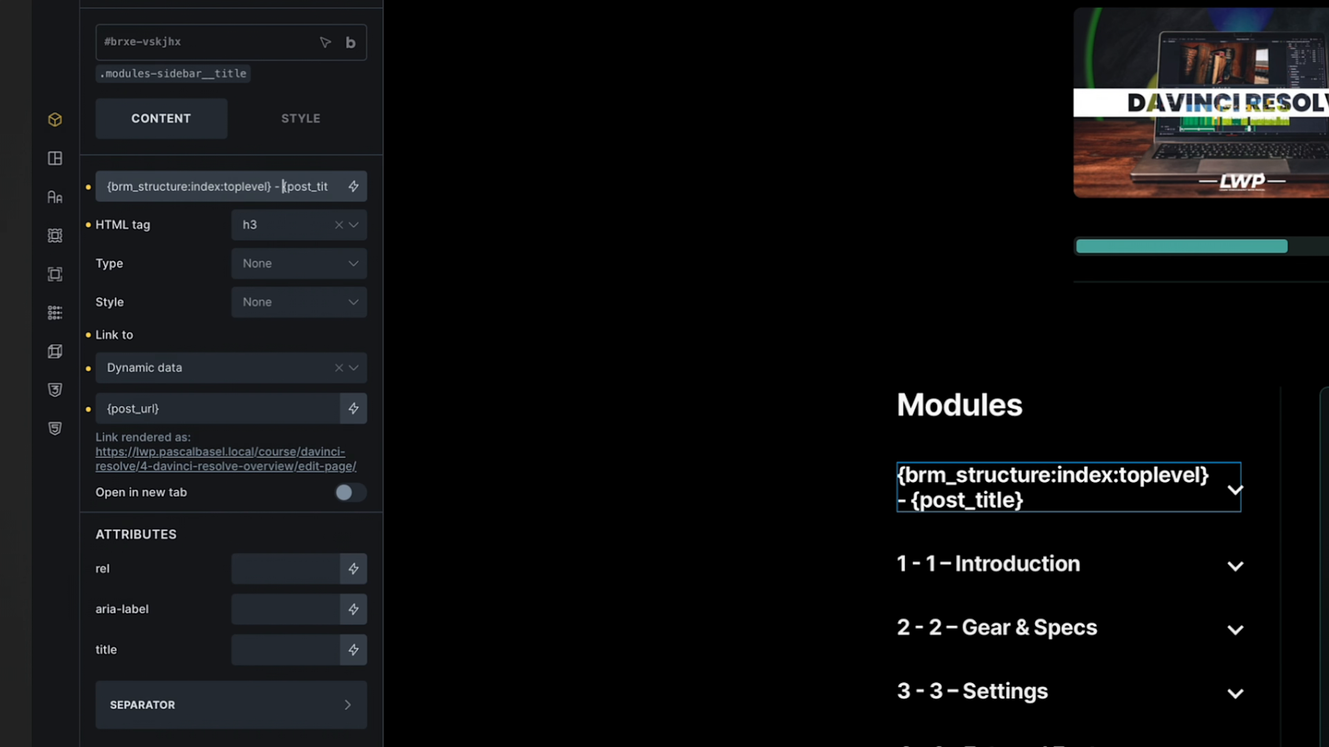
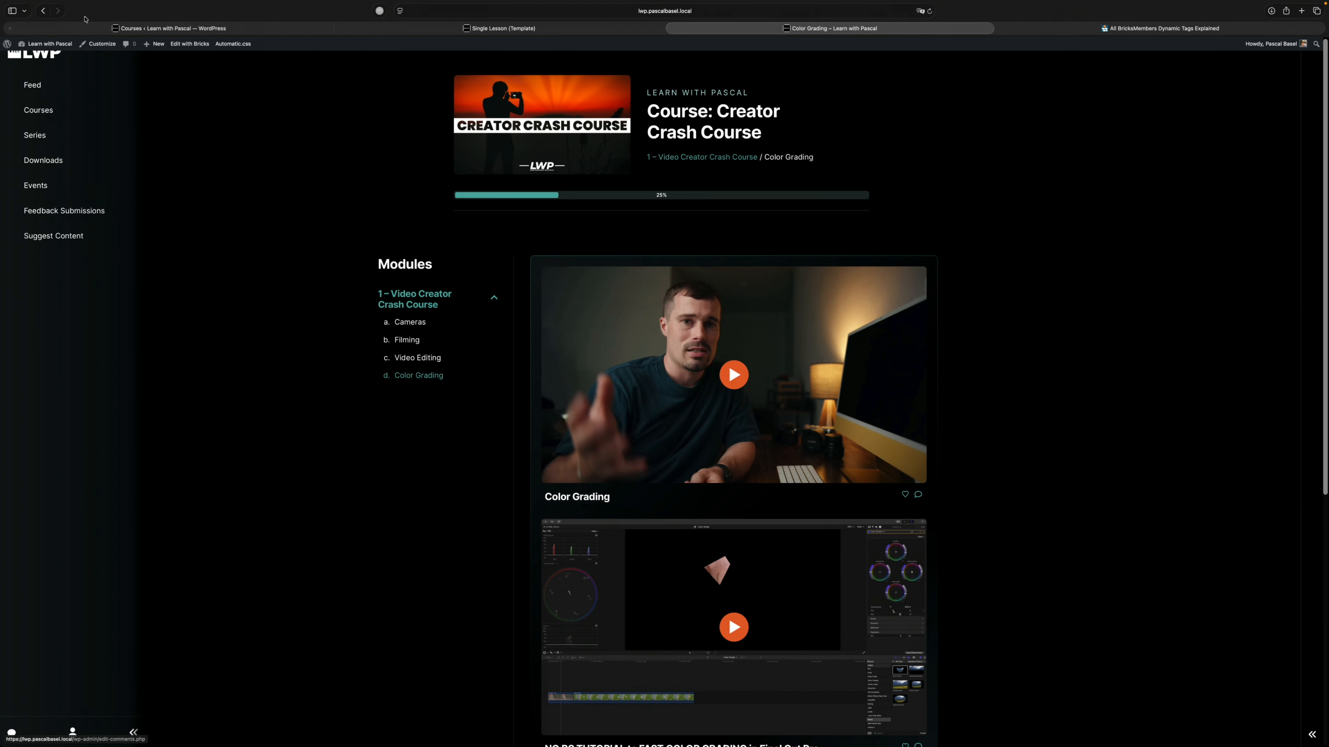
- Add a BRM Post Navigation element below the existing post navigation in the lesson template's Lesson Content
left_click(43, 10)
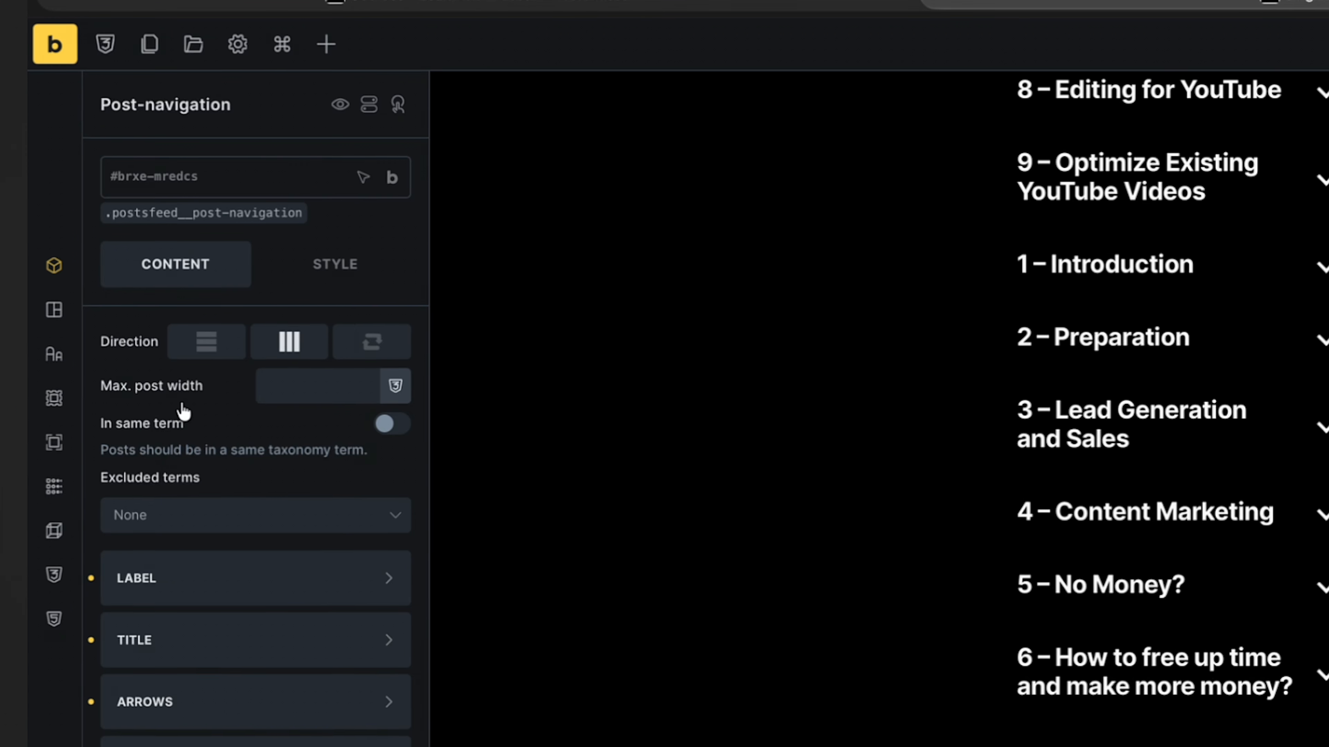
left_click(326, 44)
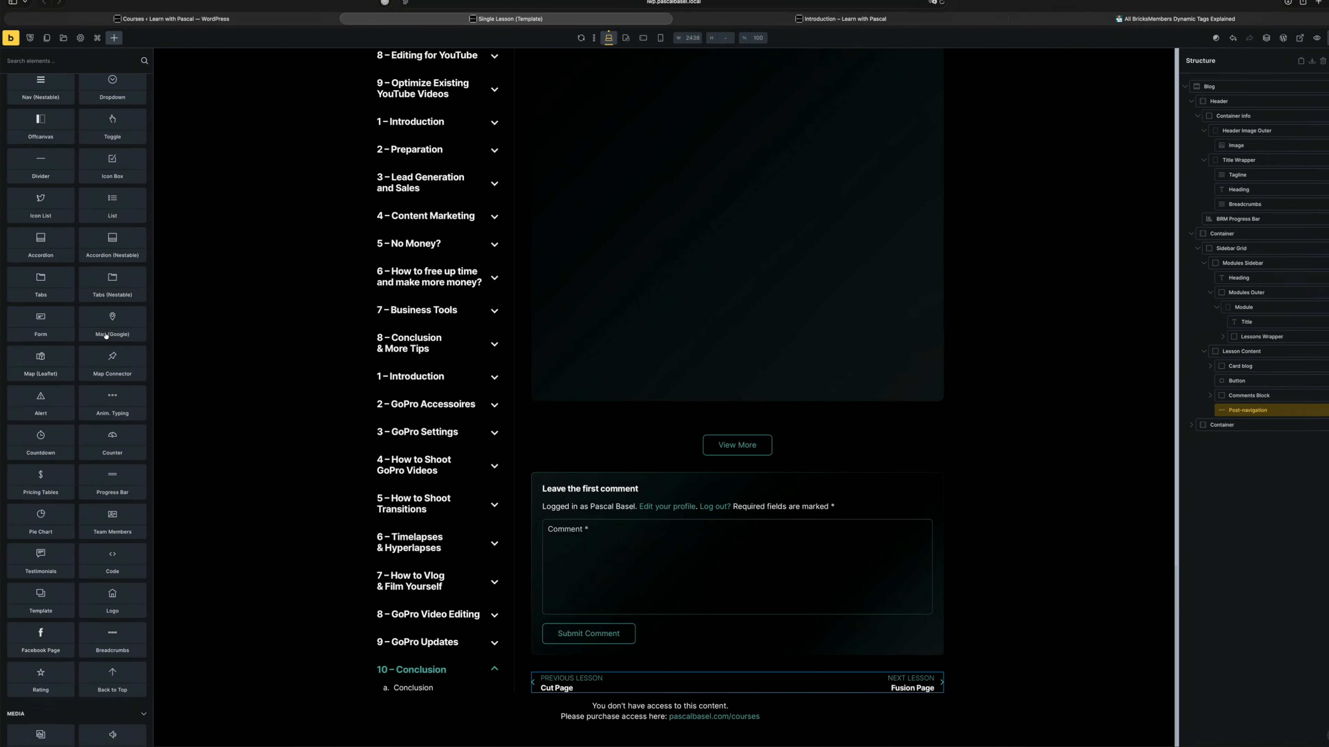
scroll(106, 336, "down", 15)
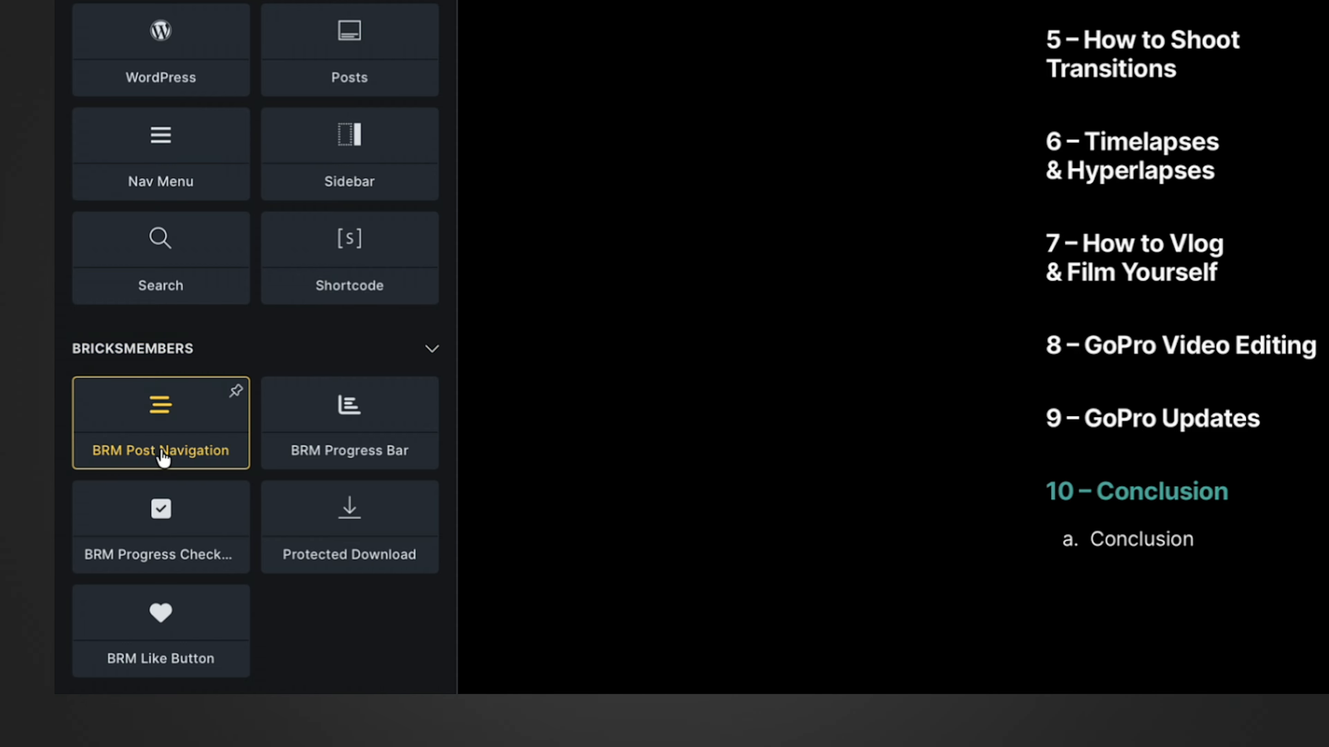
left_click_drag(178, 416, 575, 366)
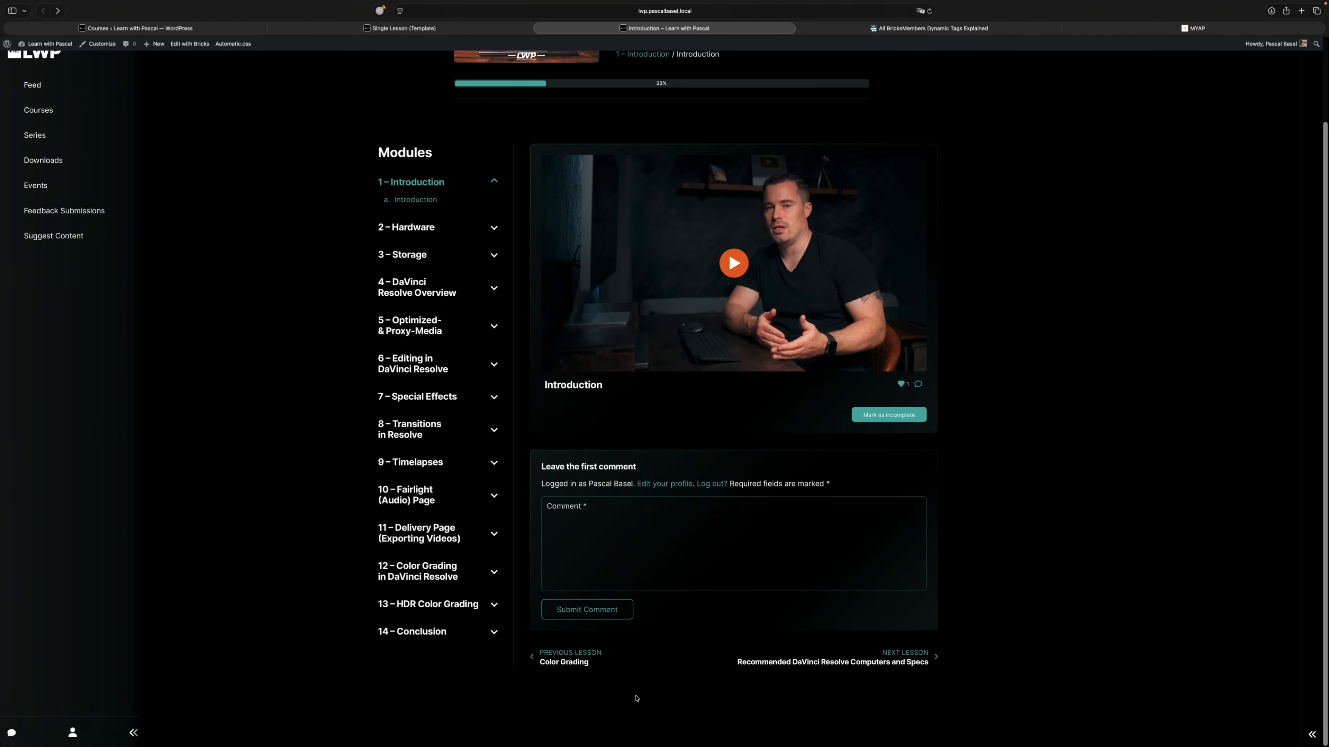
- Review the lesson page's modules and set the BRM Post Navigation's navigation boundary to Top Level
left_click(415, 28)
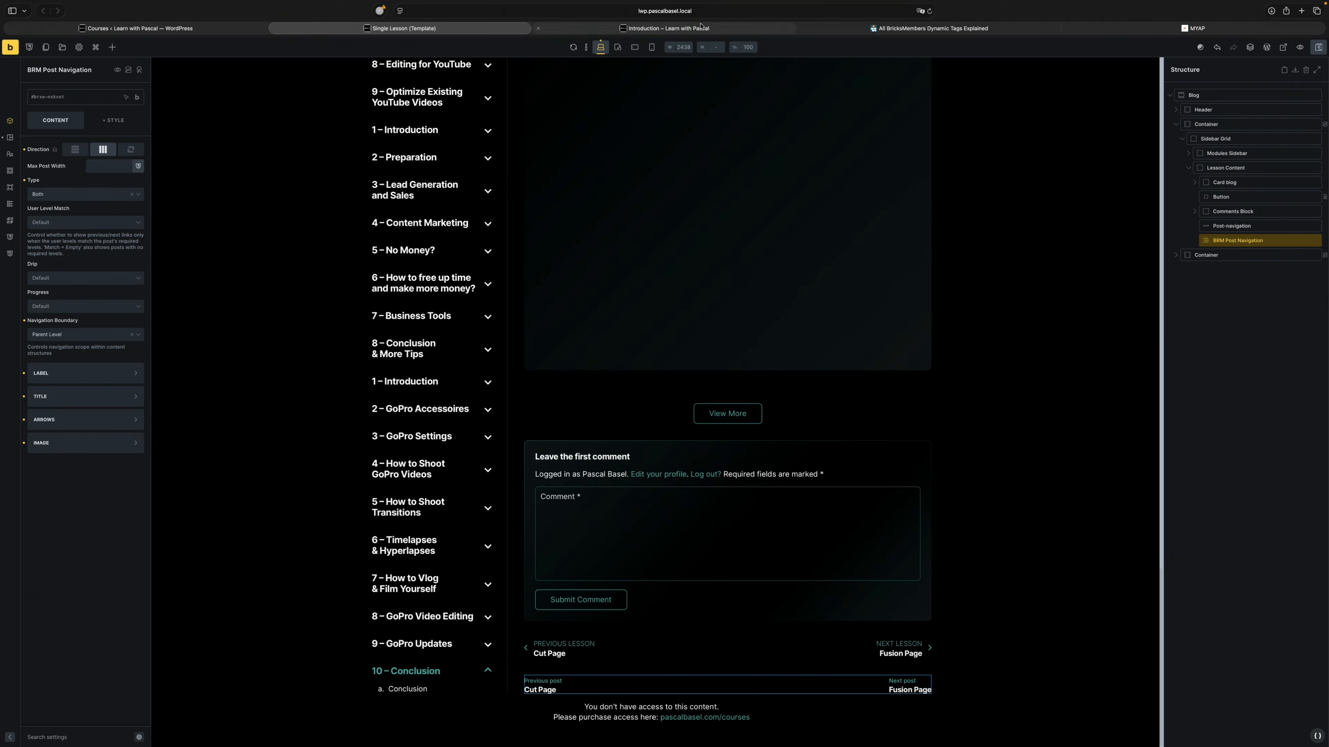
left_click(701, 28)
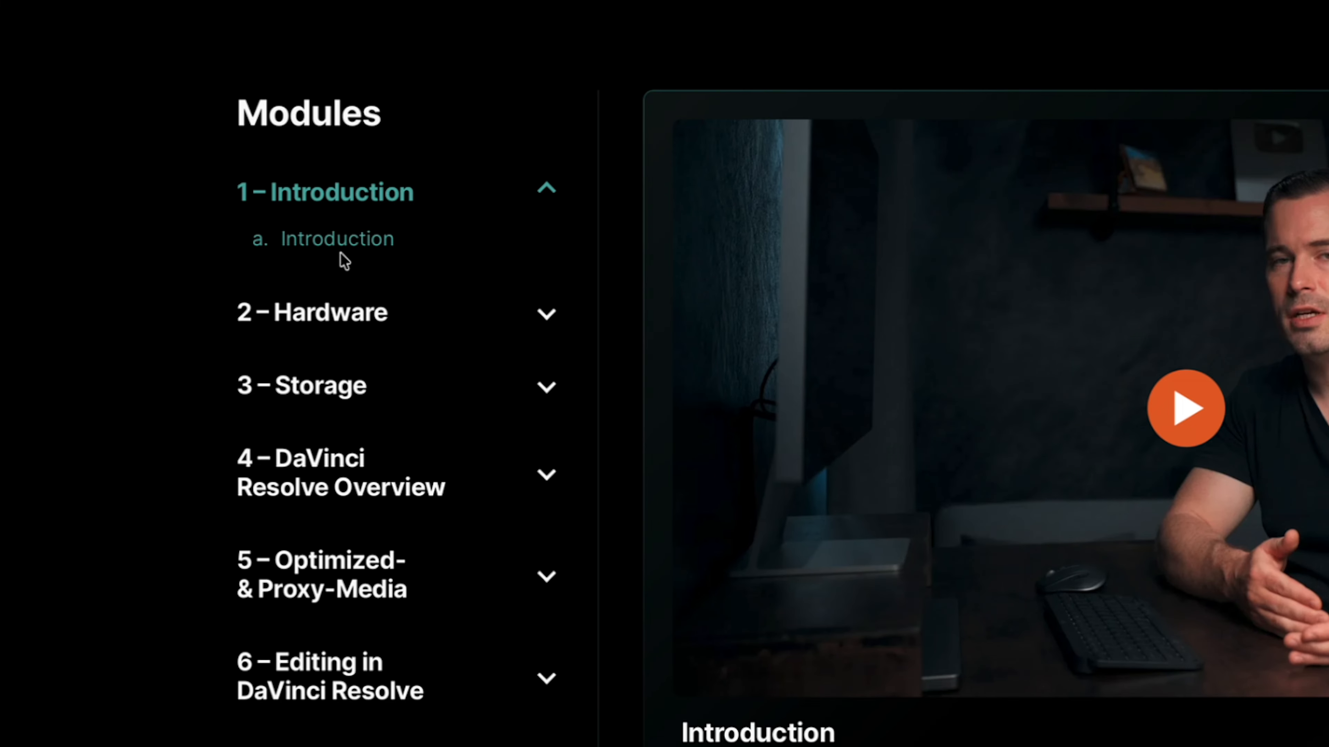
scroll(811, 650, "down", 4)
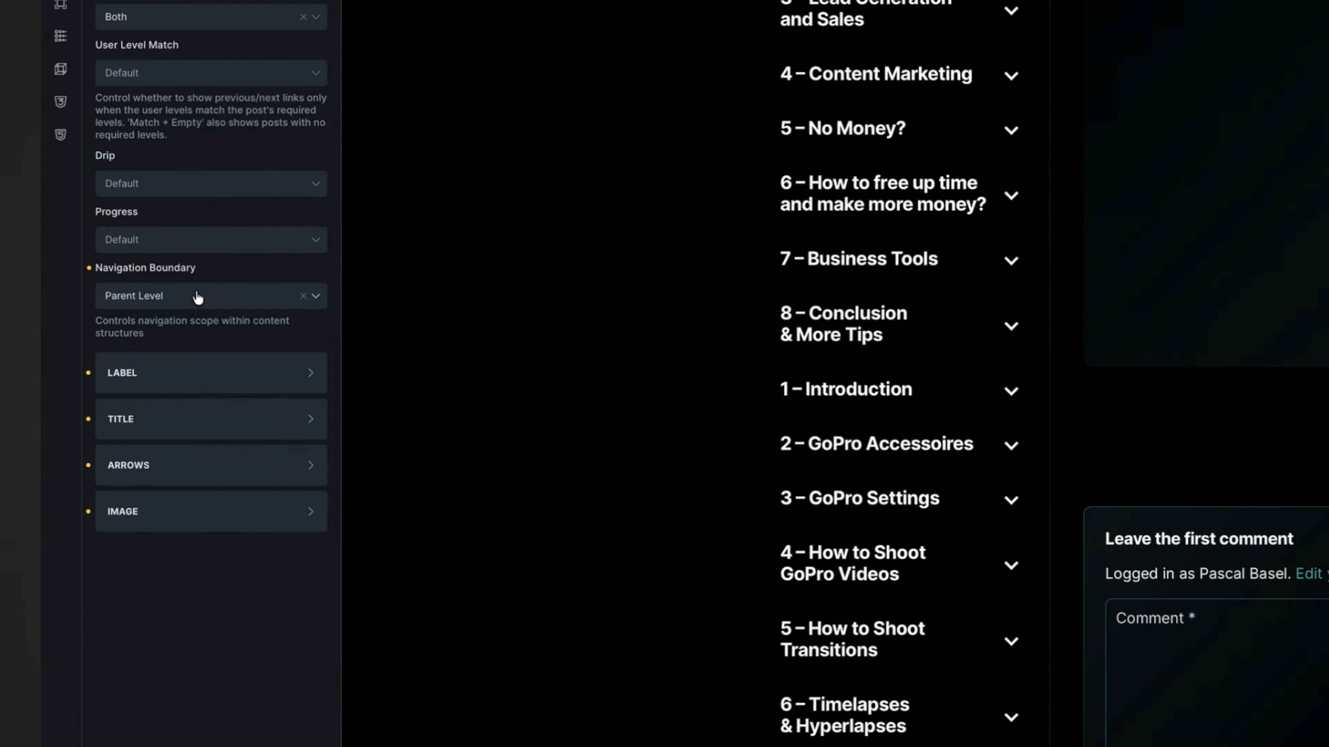
left_click(196, 297)
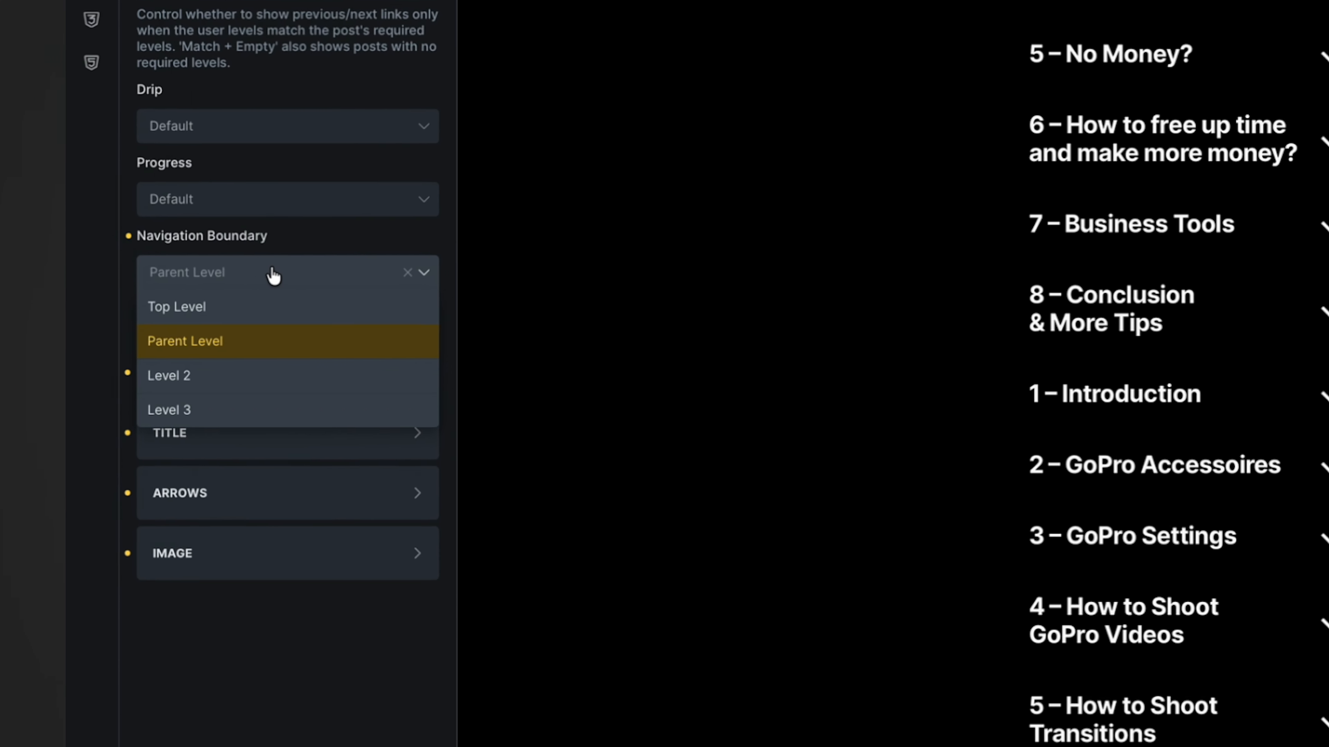
left_click(258, 307)
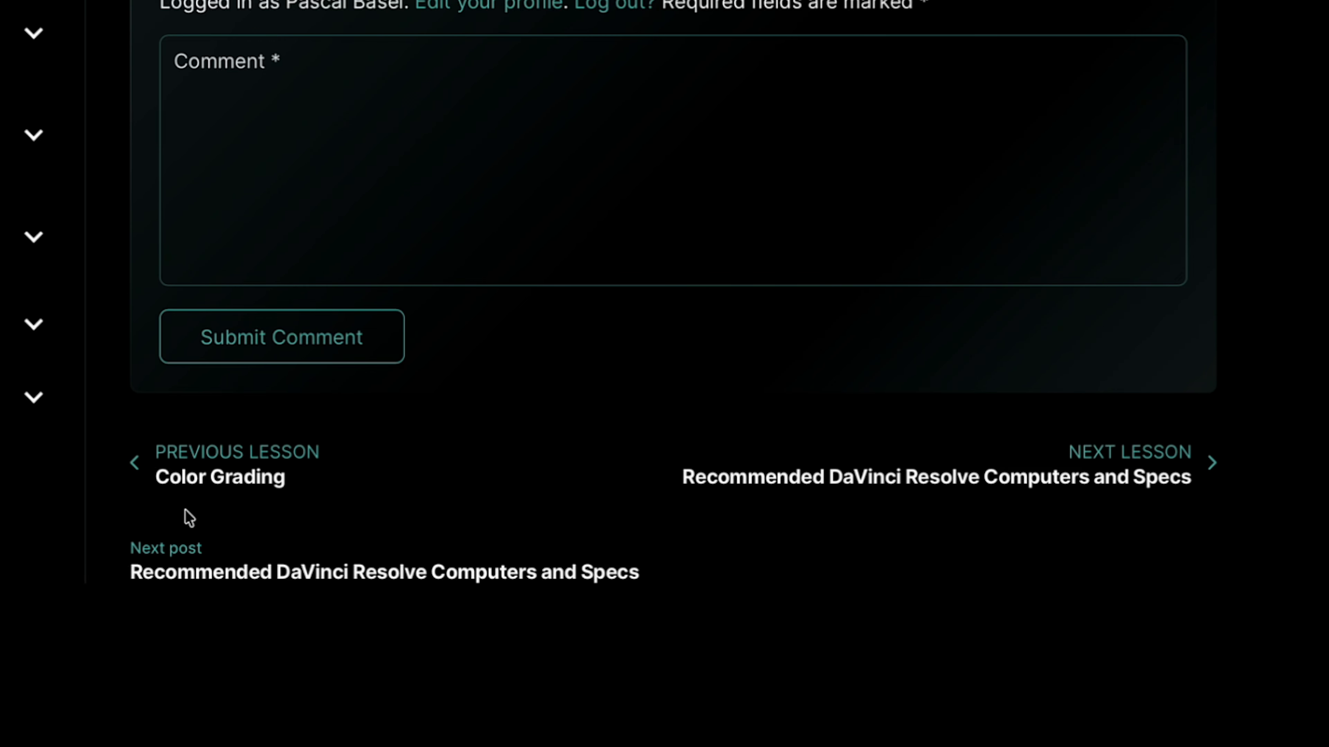
- Test the new post navigation's next and previous links on the lesson page, and expand the DaVinci Resolve course in the course structure
scroll(186, 481, "up", 5)
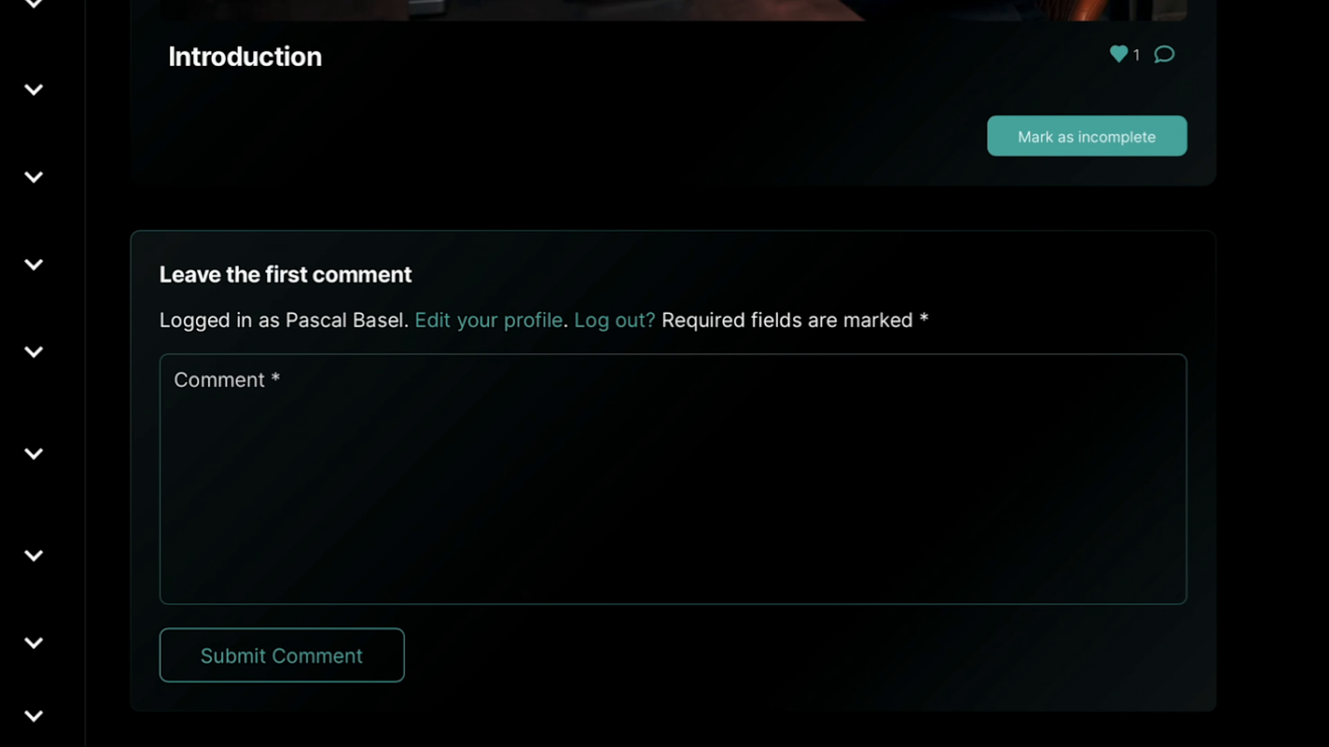
scroll(672, 367, "down", 5)
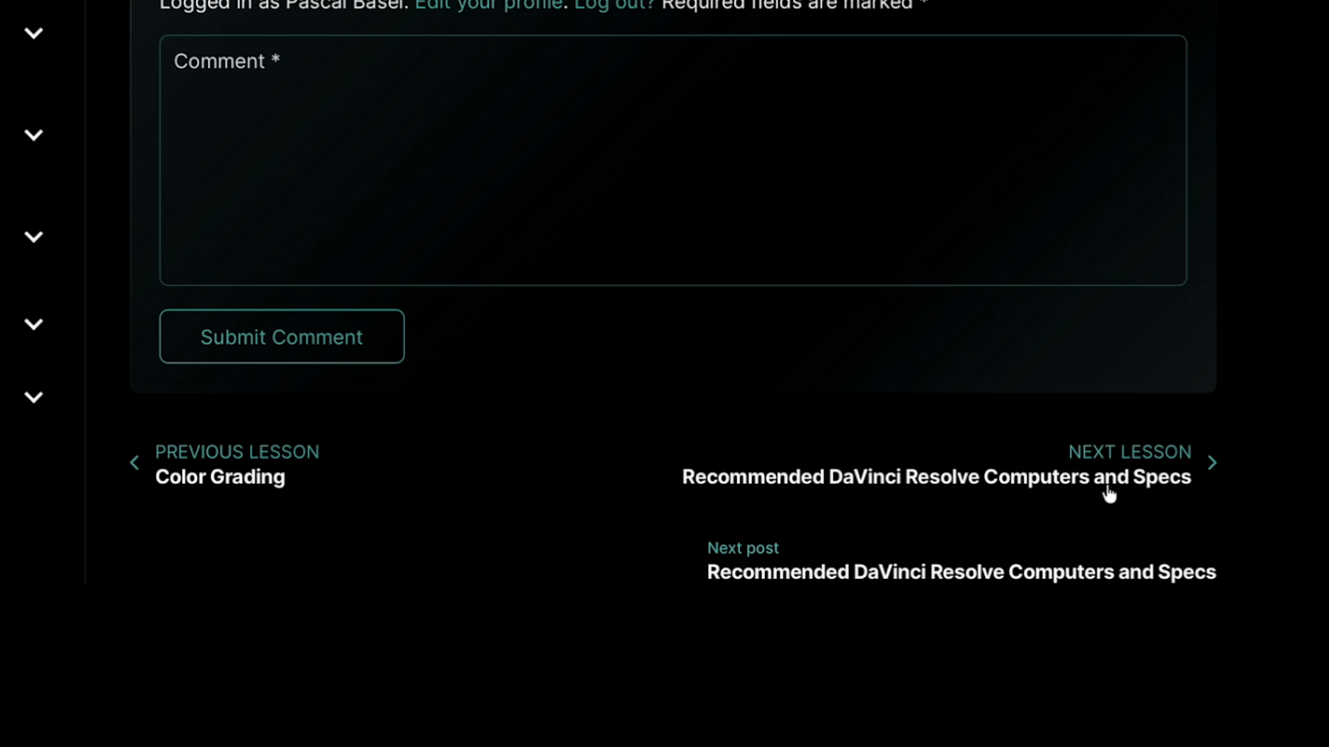
left_click(919, 539)
scroll(1216, 467, "down", 15)
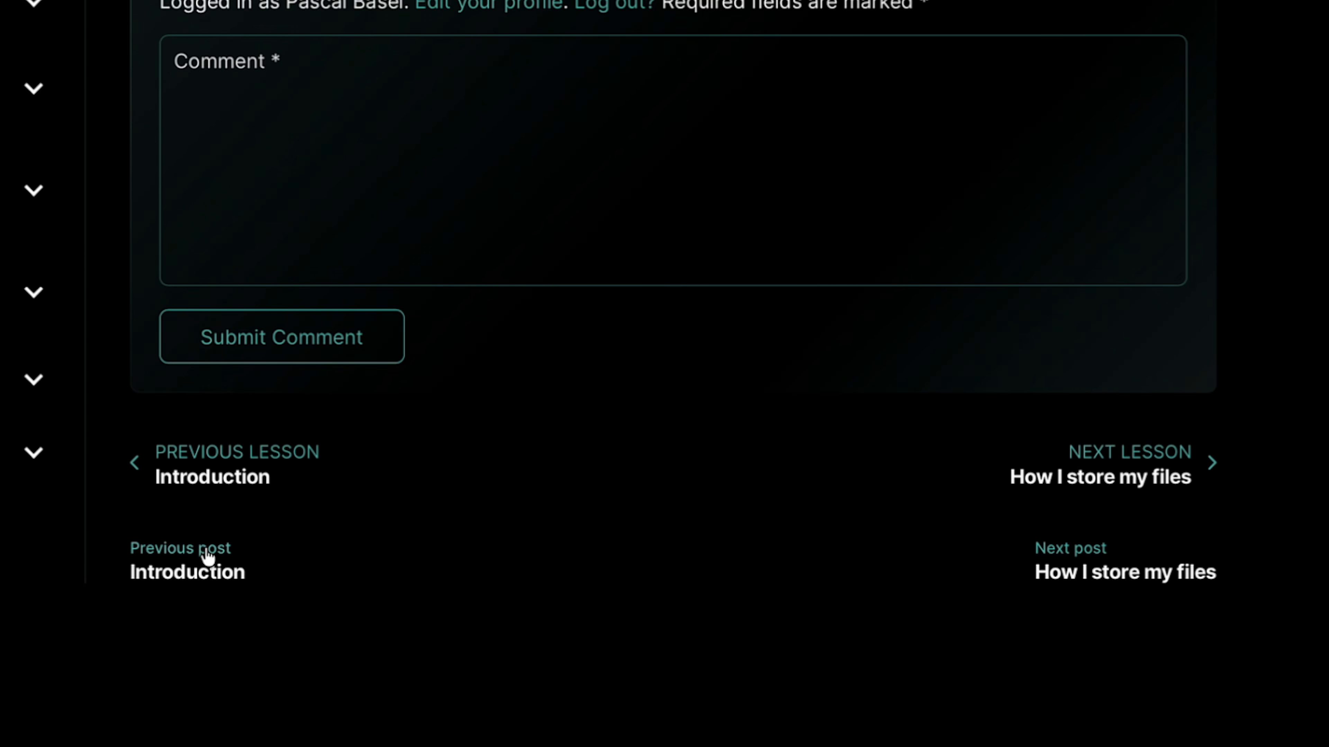
left_click(192, 580)
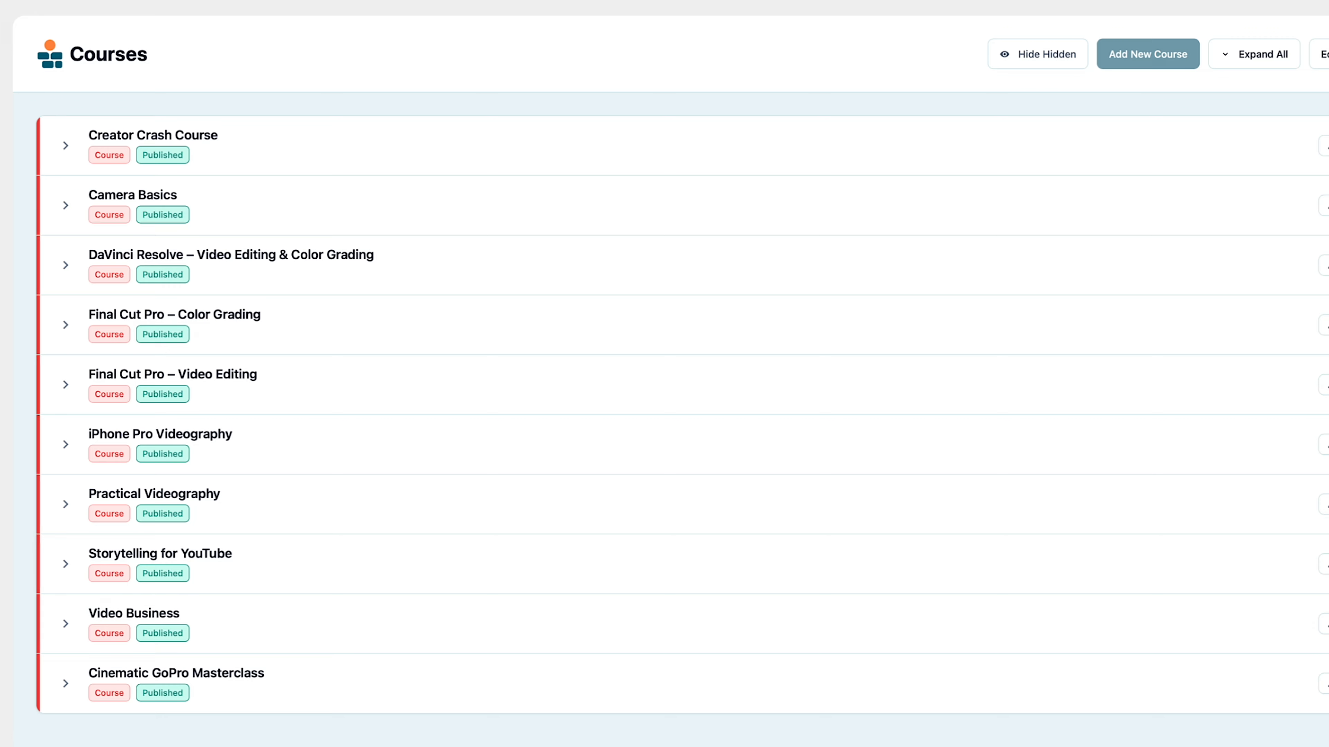
left_click(63, 277)
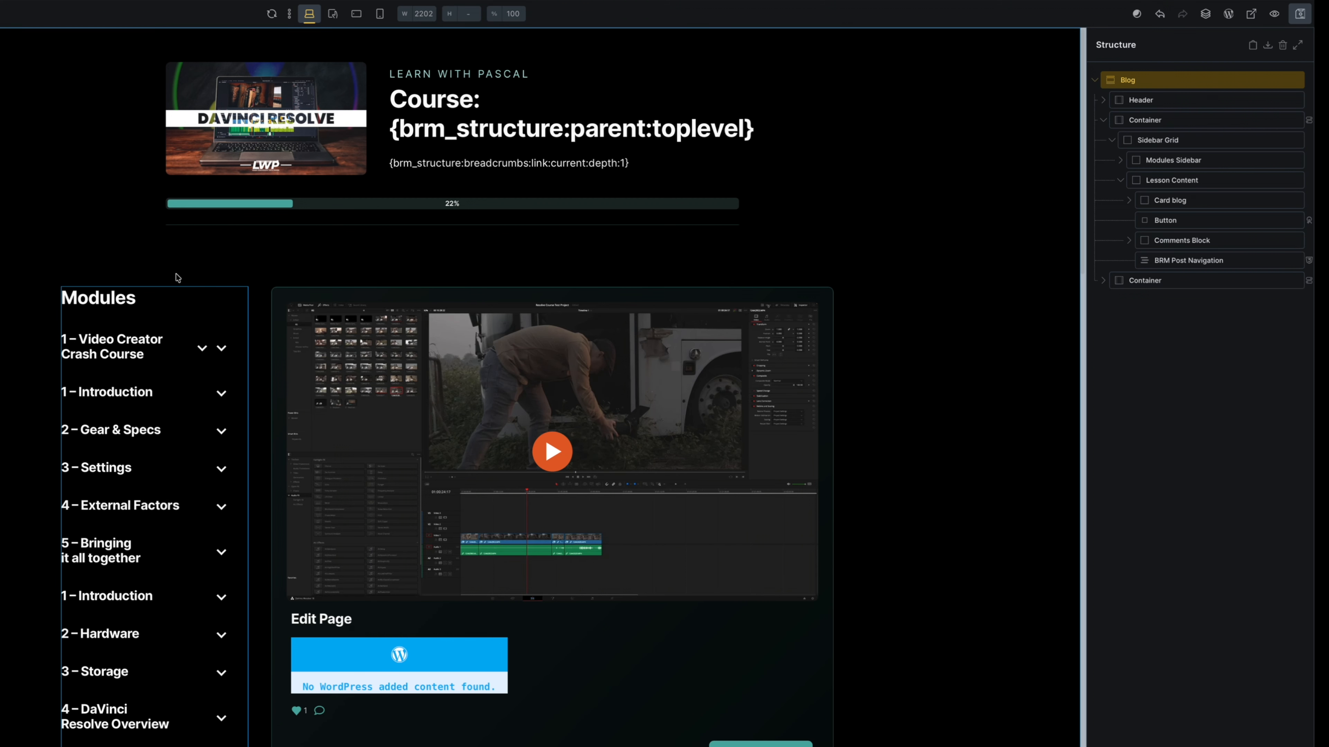
- Select the Module element inside Modules Outer and open its query loop settings
left_click(177, 350)
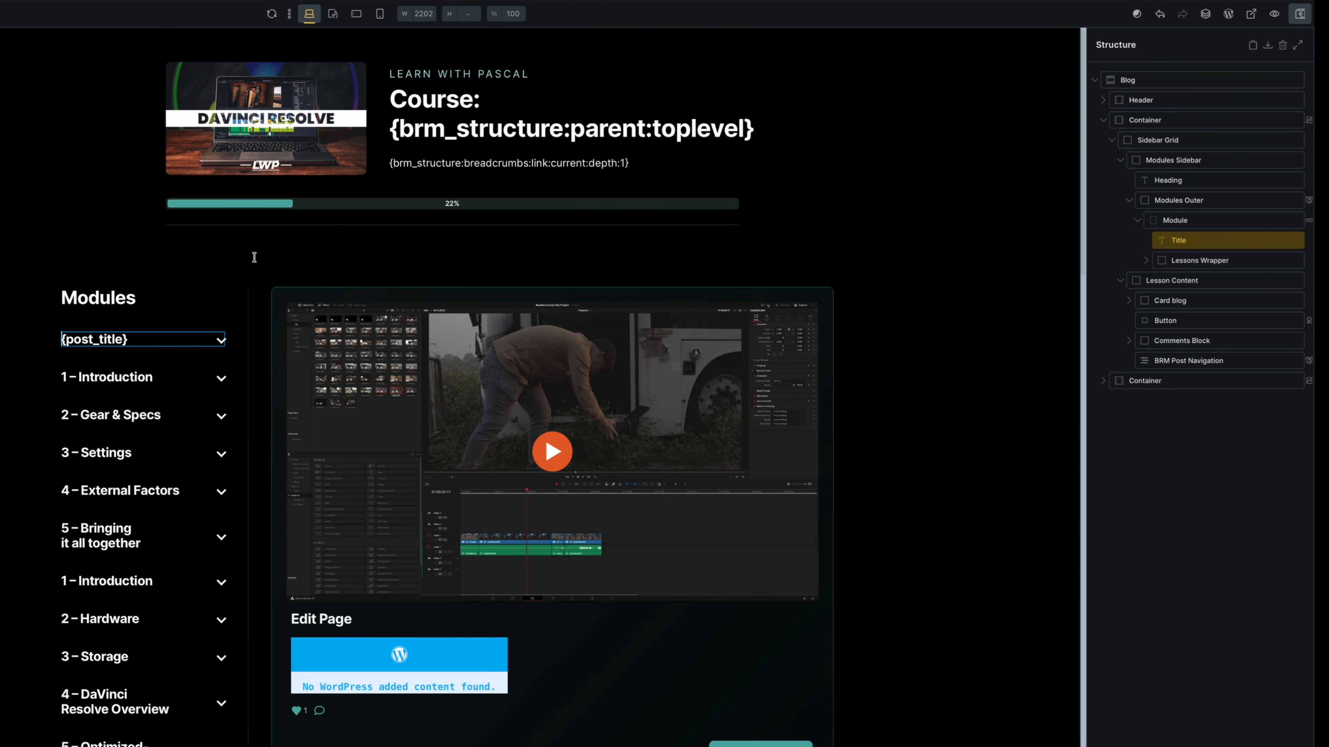
left_click(492, 9)
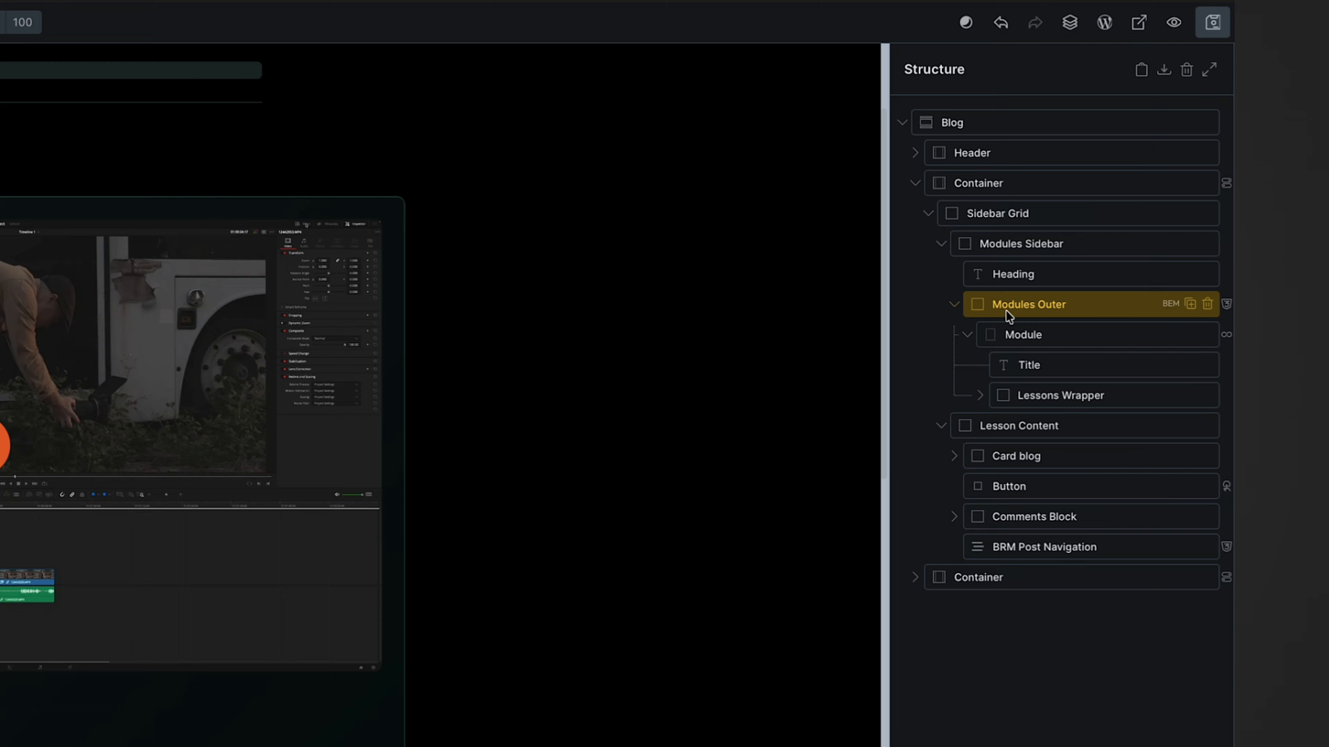
left_click(1023, 336)
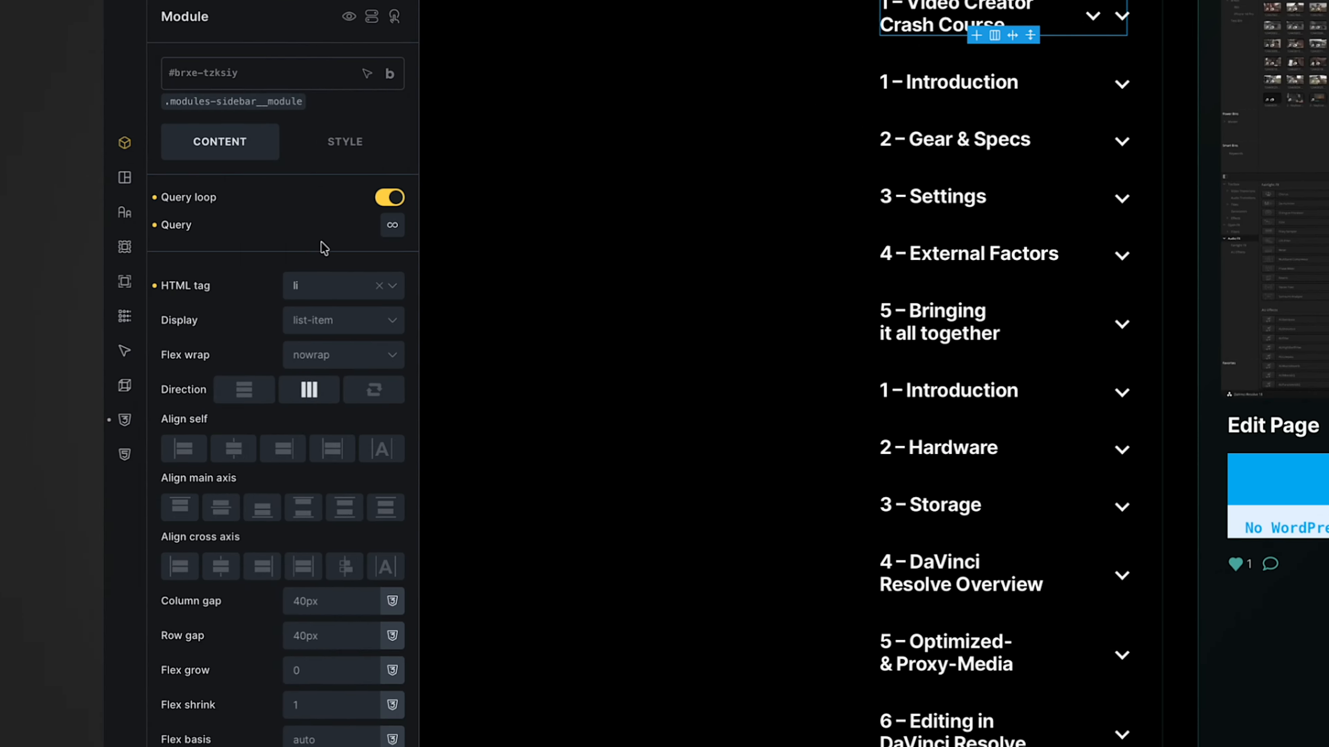
left_click(393, 226)
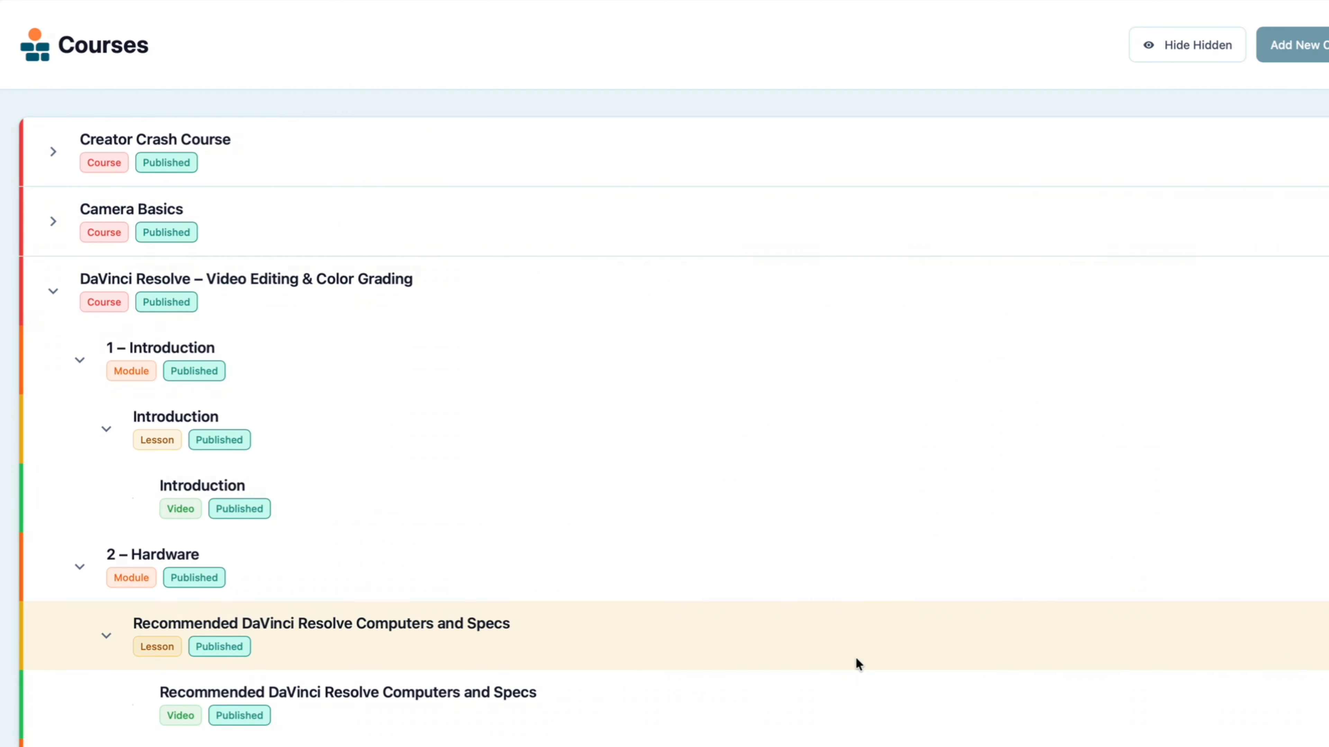
- Review the DaVinci Resolve modules in the course structure and the Module query's post type, ordering and posts-per-page settings
scroll(858, 649, "down", 4)
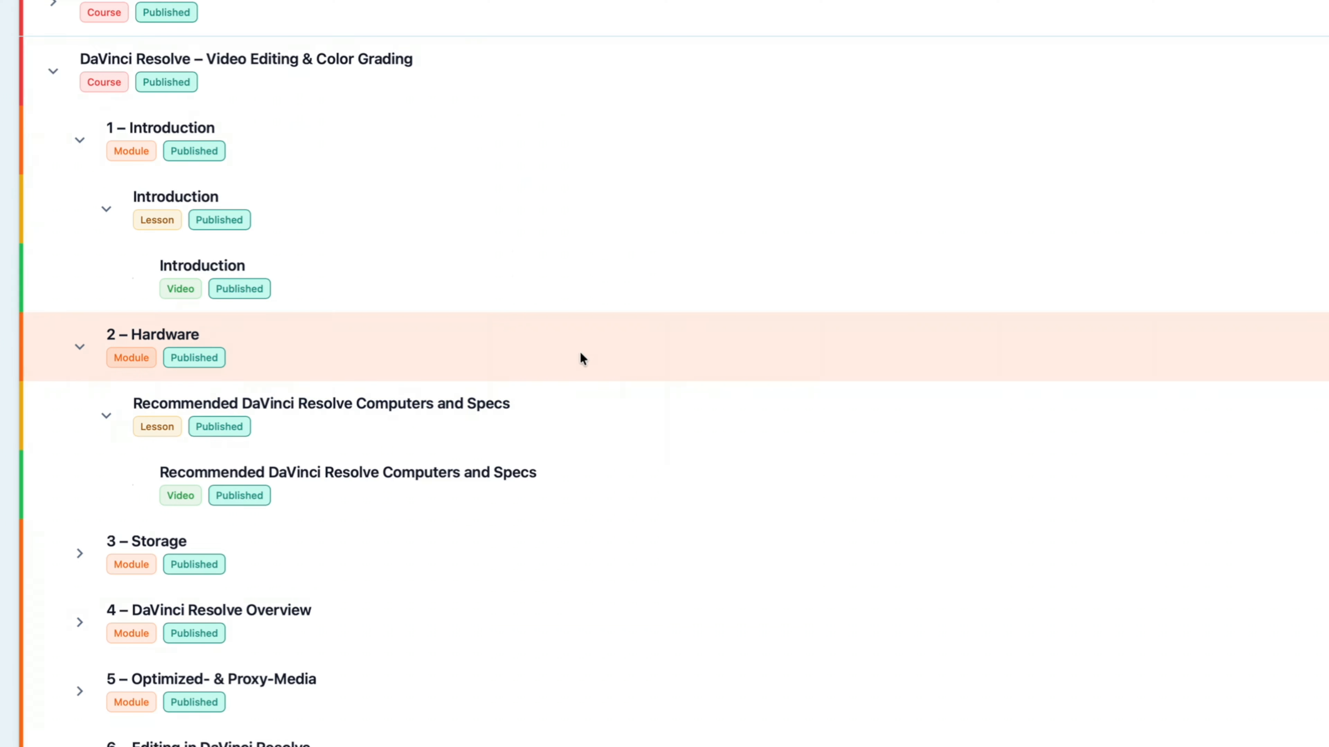
scroll(683, 363, "up", 4)
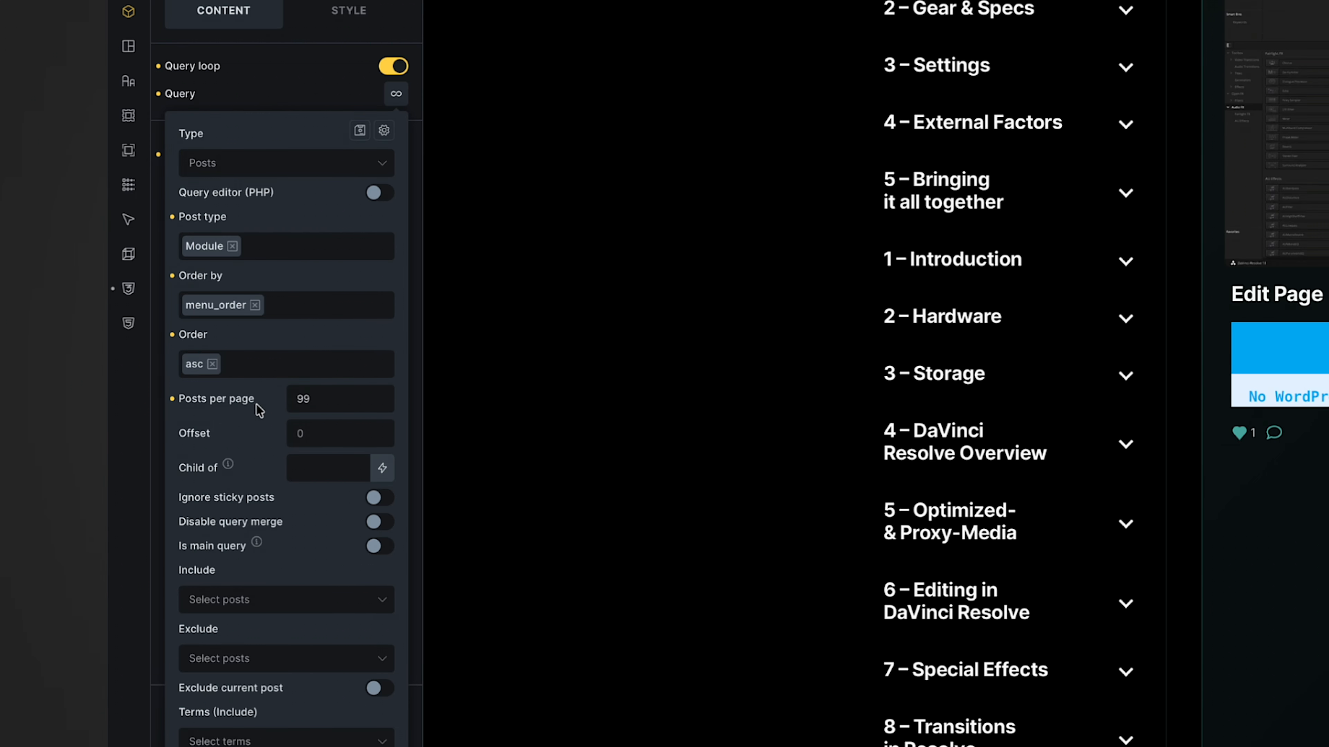
scroll(237, 549, "down", 5)
scroll(240, 533, "up", 5)
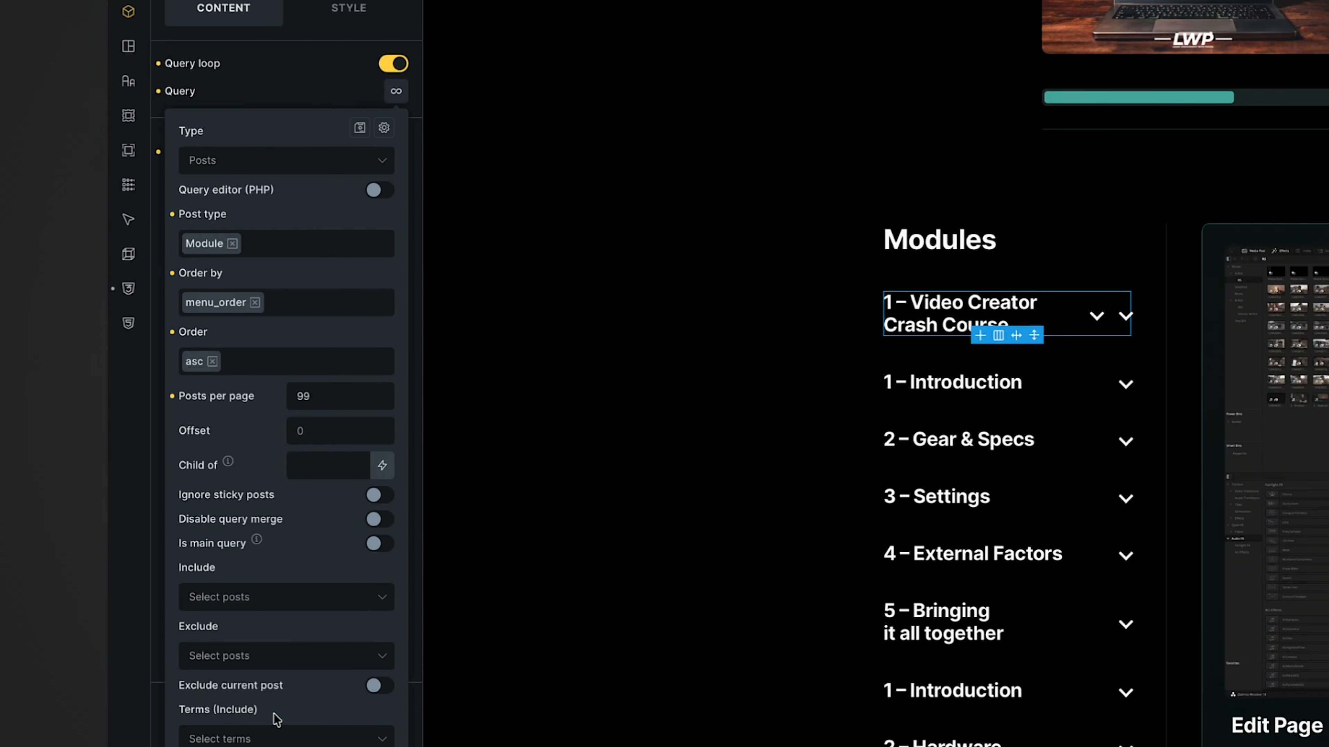
left_click(264, 96)
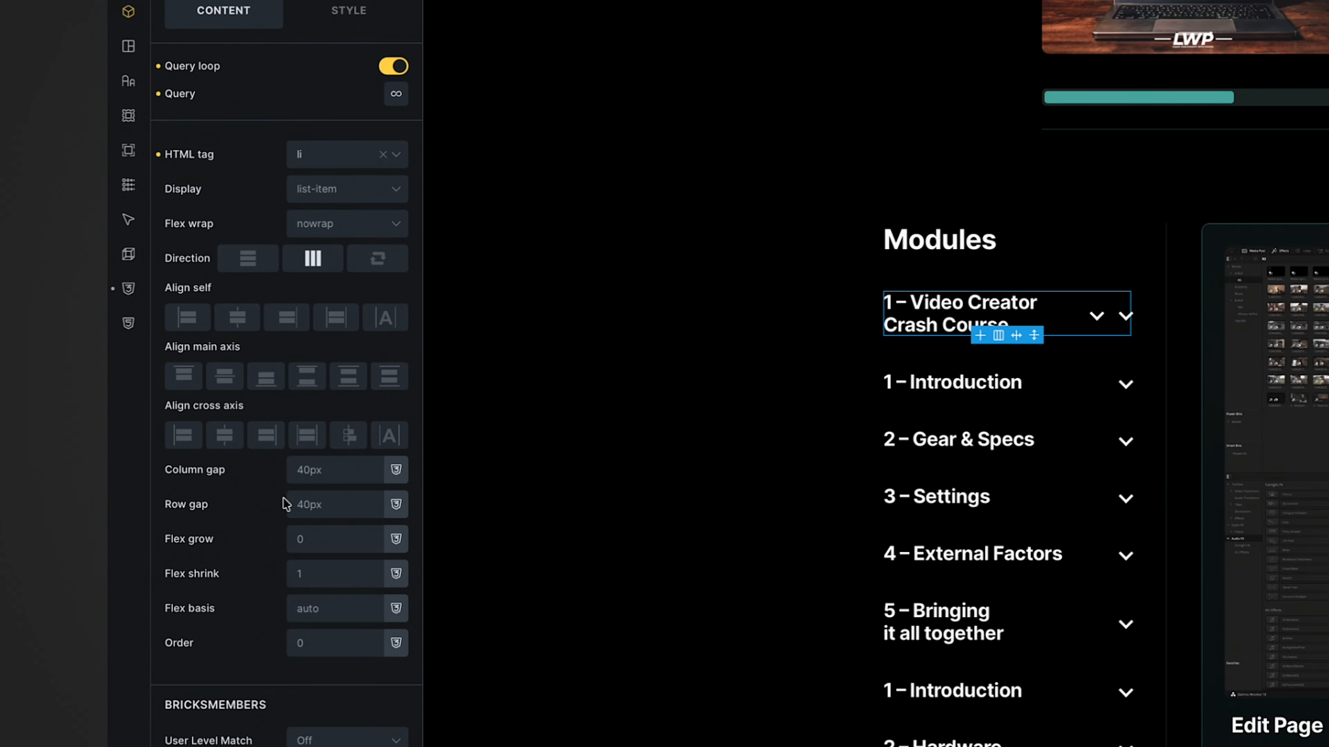
- Switch the Module's Within Structure Boundary option off and back on in its BricksMembers settings
scroll(283, 507, "down", 3)
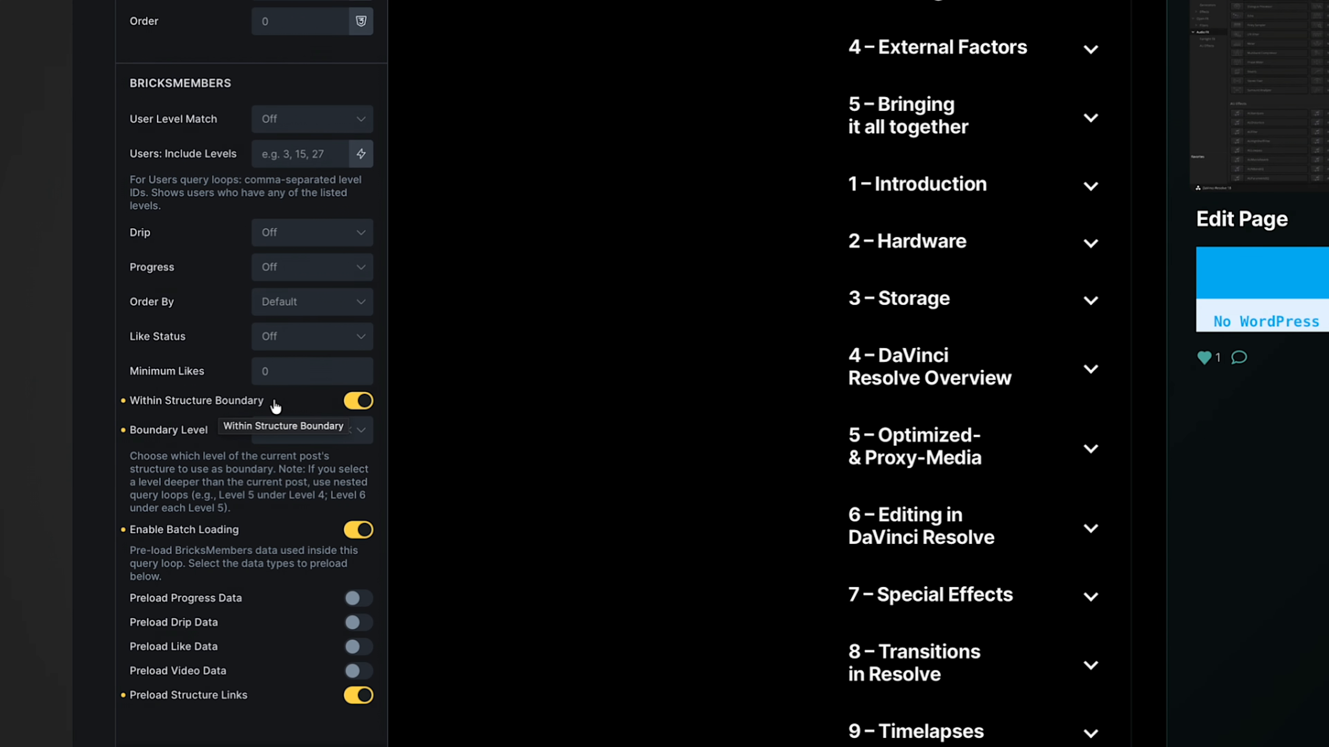
left_click(358, 402)
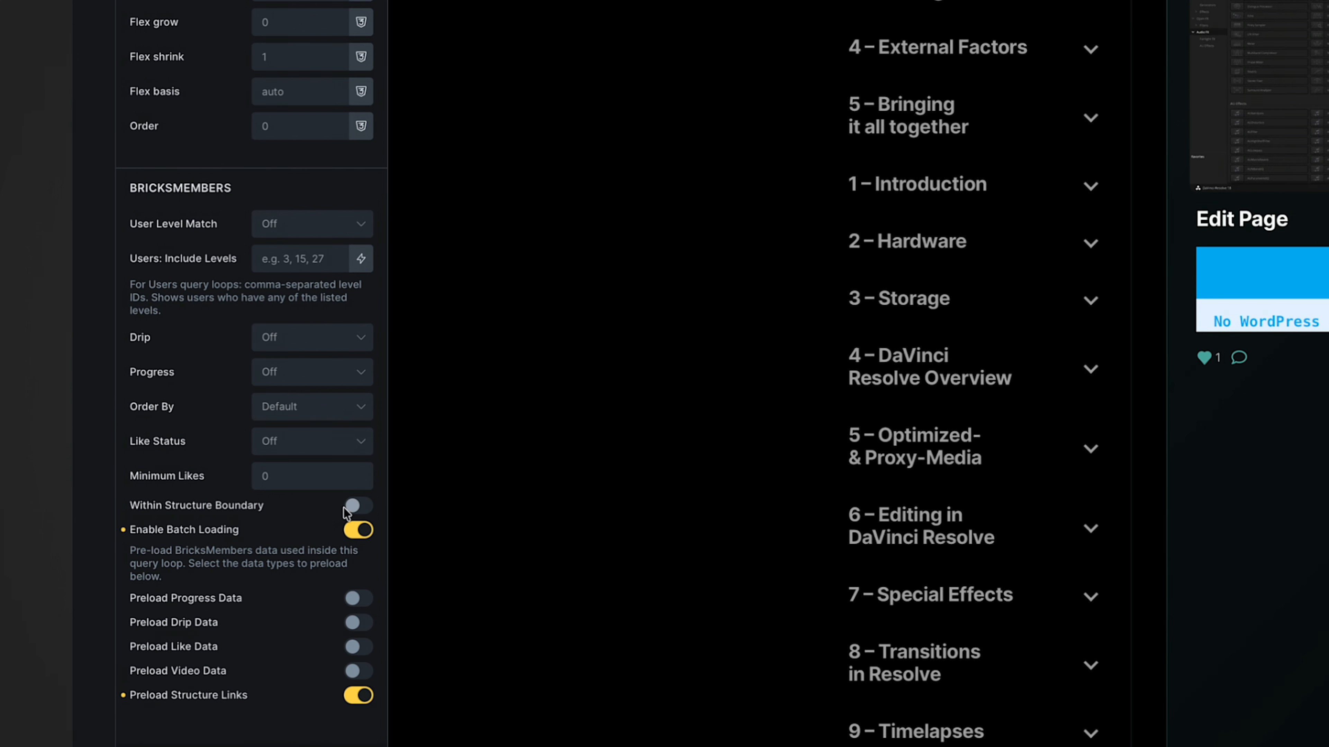
left_click(358, 505)
scroll(238, 516, "down", 2)
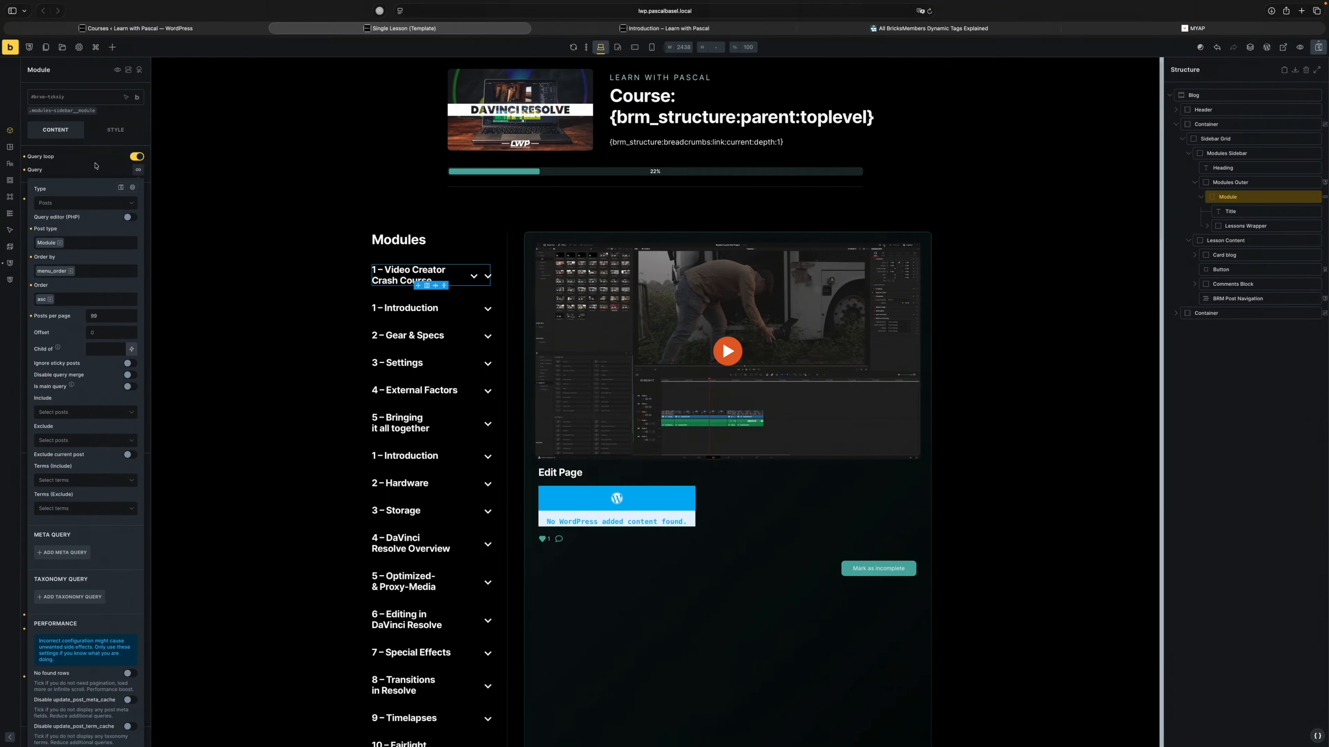
- Close the Module's query settings and examine the available Boundary Level options in its BricksMembers settings
left_click(96, 166)
scroll(98, 497, "down", 2)
left_click(240, 26)
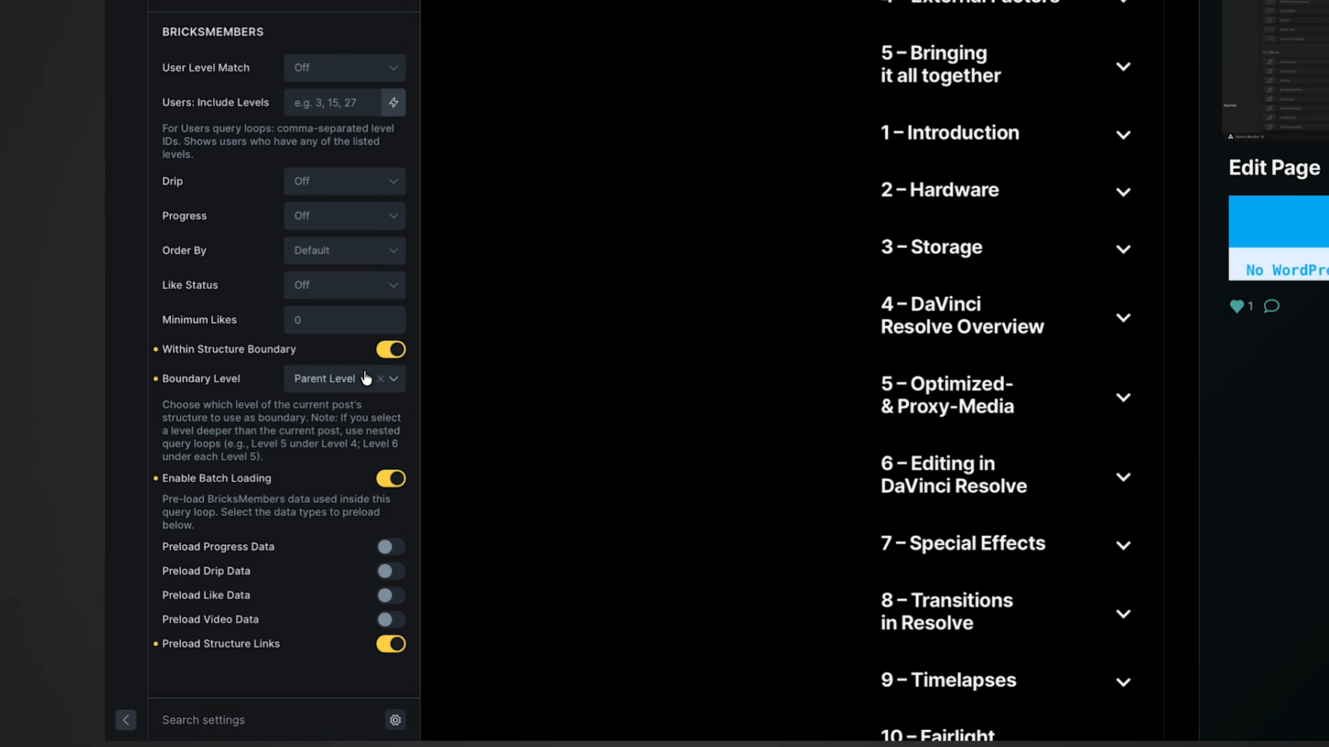
left_click(343, 378)
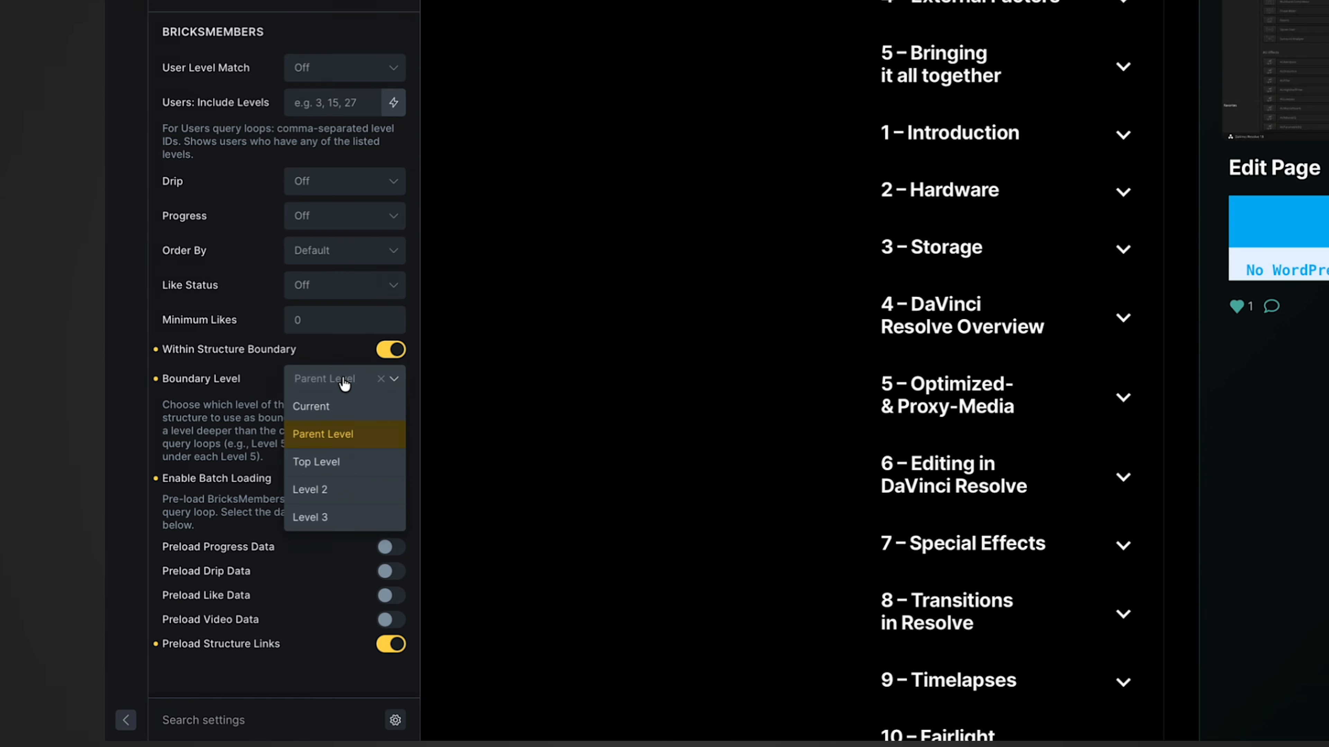
- Turn off Within Structure Boundary for the Module query loop and inspect the modules listed on the lesson page
left_click(389, 351)
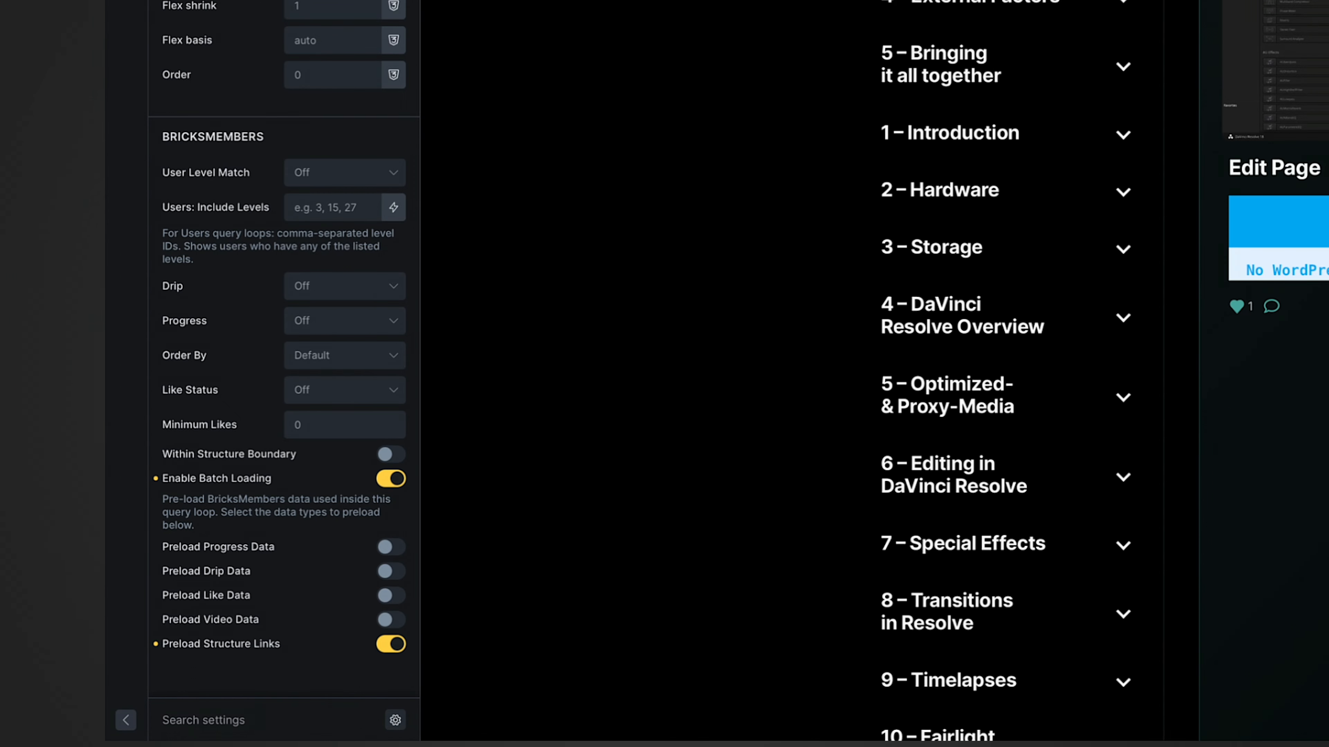
scroll(260, 226, "down", 20)
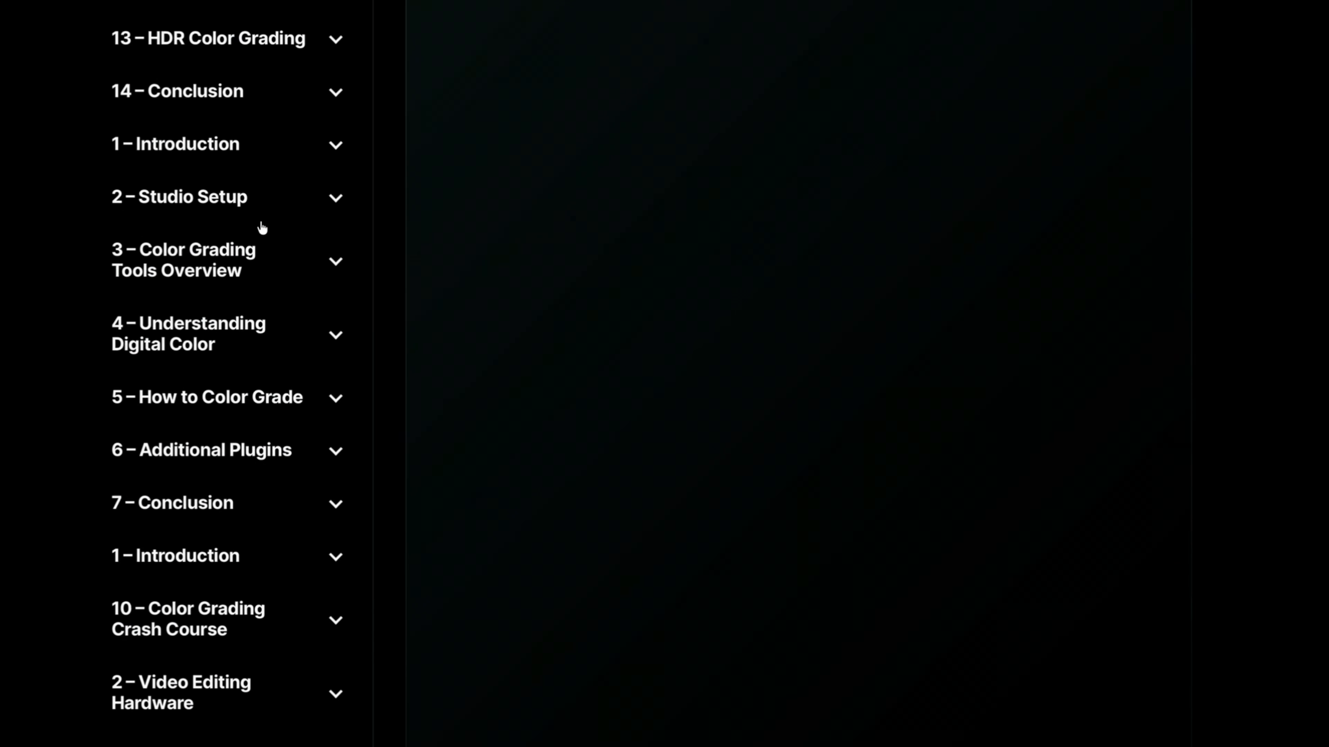
scroll(206, 255, "up", 20)
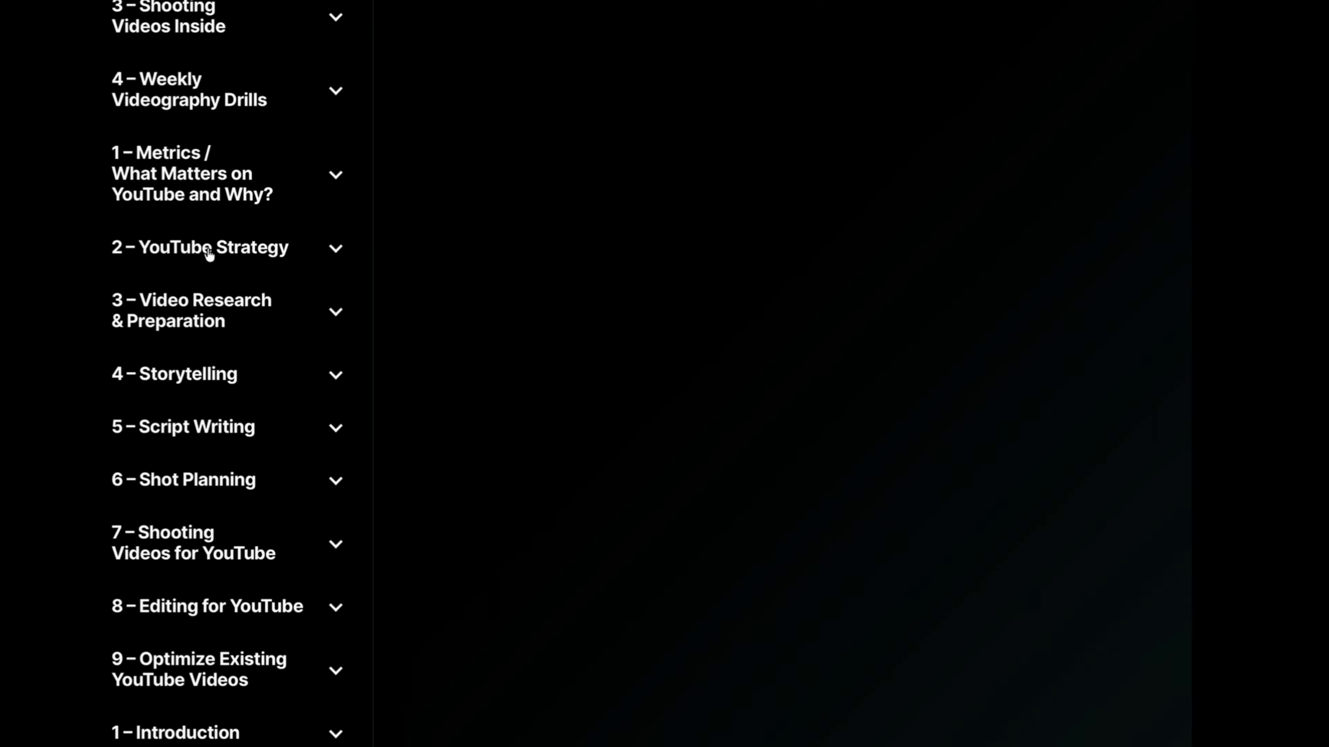
scroll(208, 248, "down", 20)
scroll(209, 250, "down", 15)
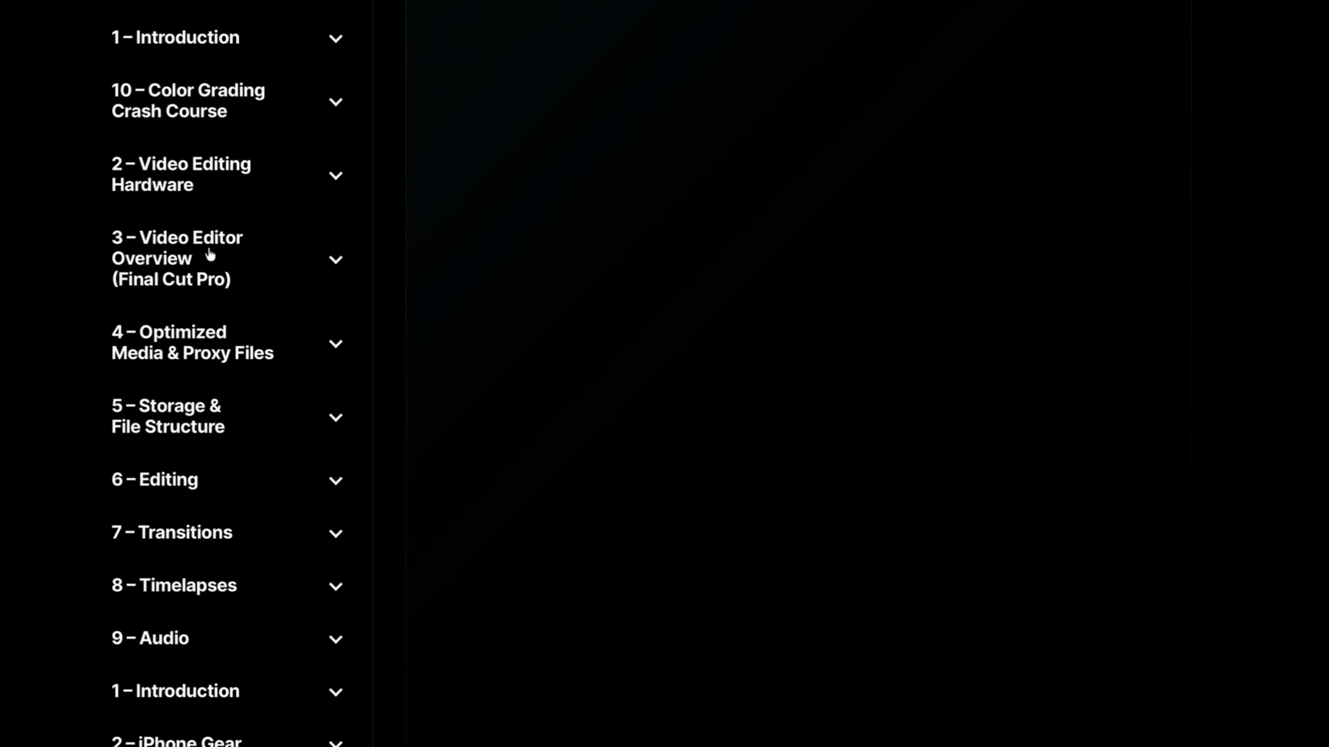
scroll(208, 250, "up", 20)
scroll(209, 250, "down", 20)
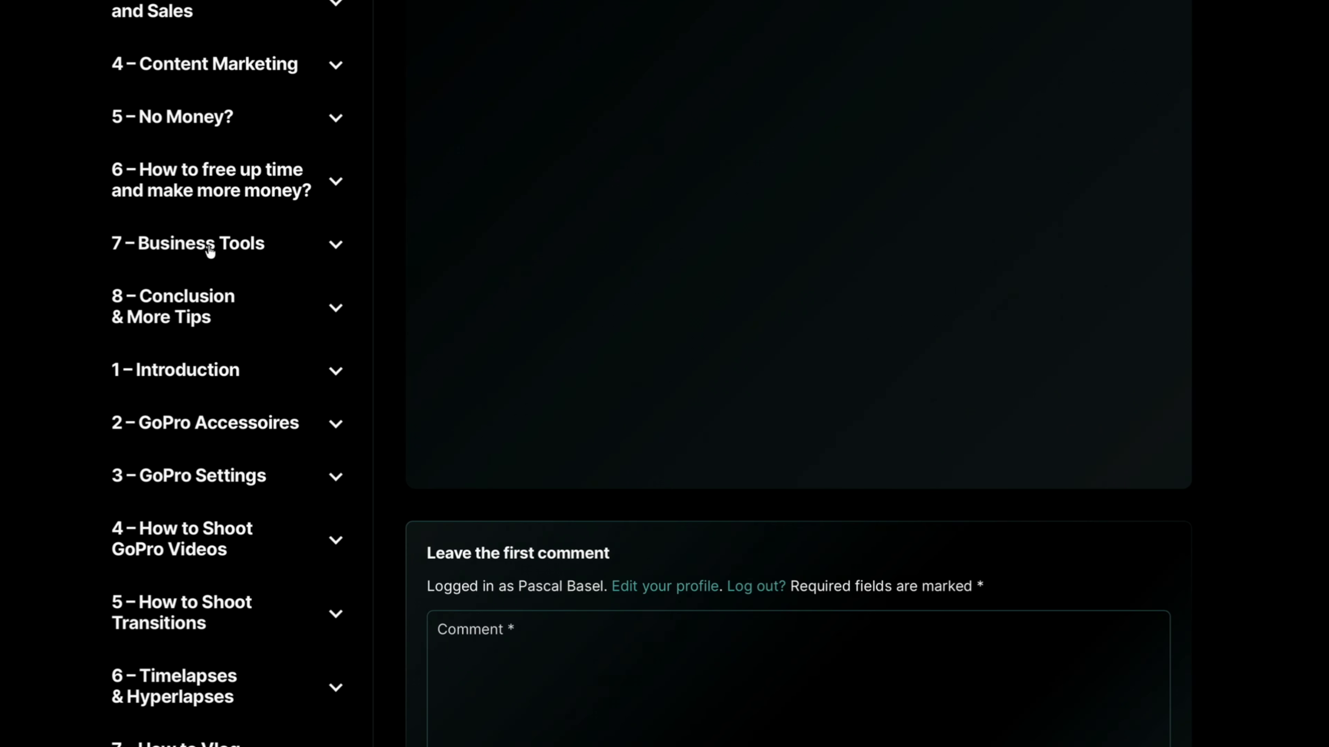
scroll(209, 250, "up", 15)
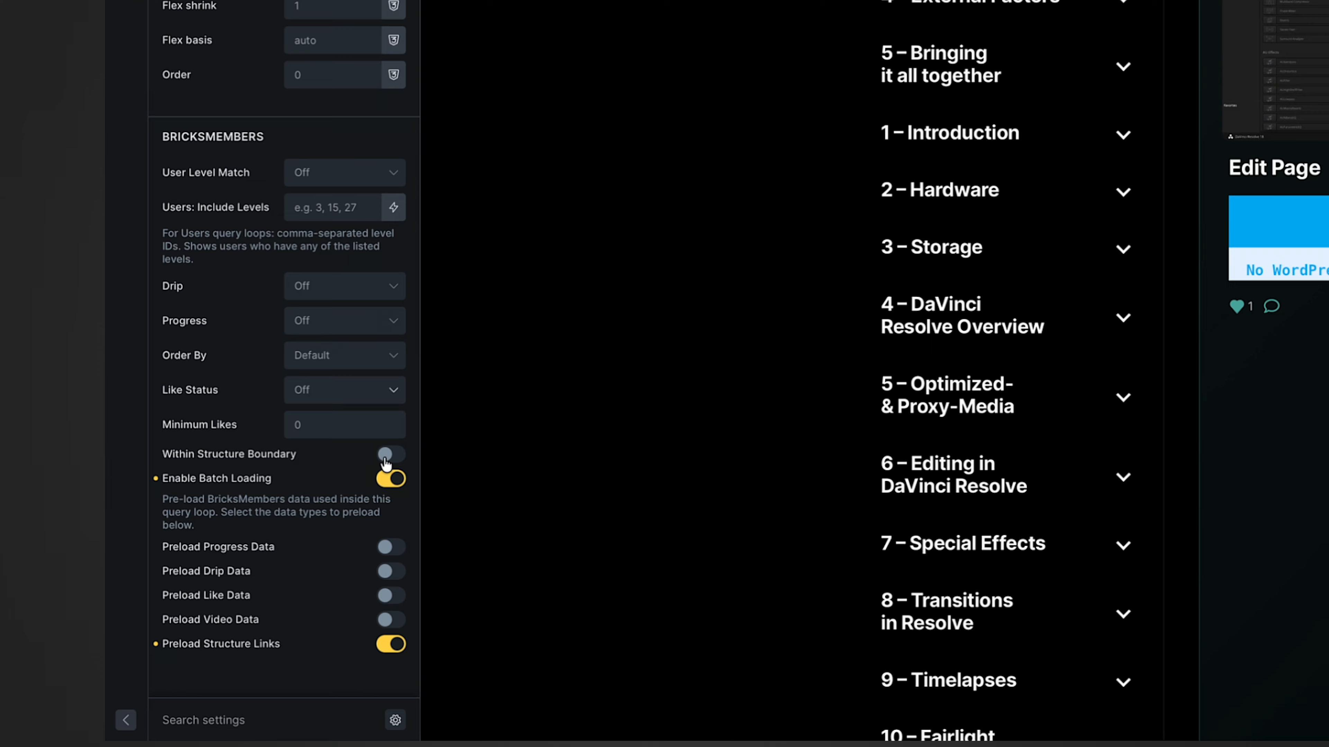
- Turn on Within Structure Boundary for the Module query loop with Parent Level as the boundary level
left_click(387, 454)
left_click(330, 484)
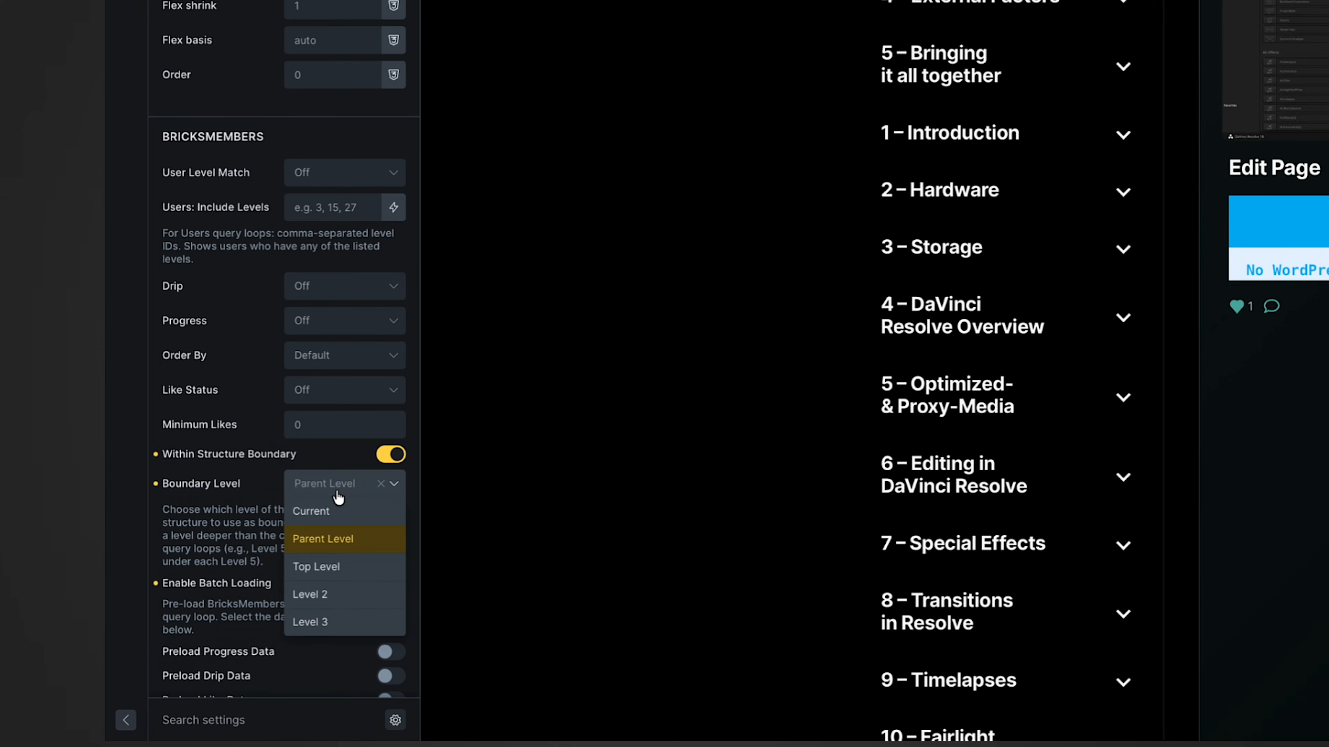
left_click(335, 567)
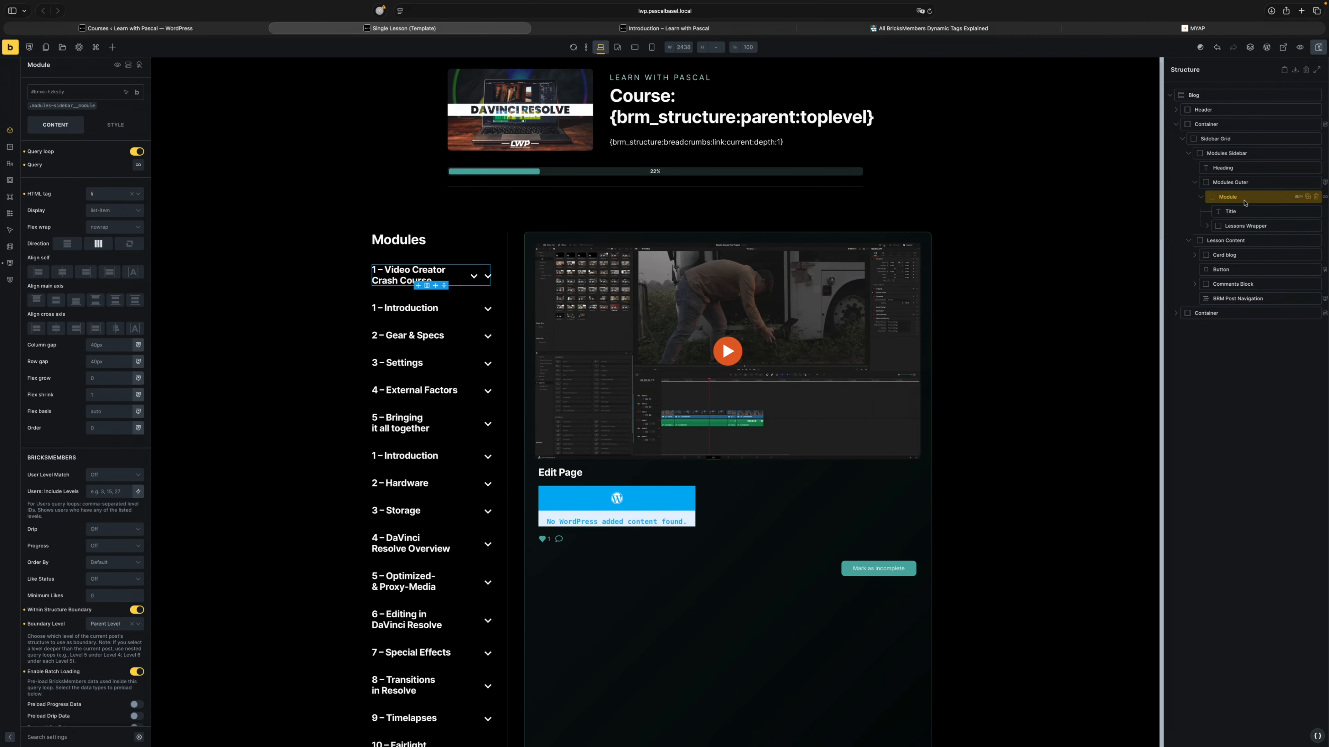
- Expand the Lessons Wrapper inside Module and examine the nested Lesson element's structure boundary settings
left_click(1241, 212)
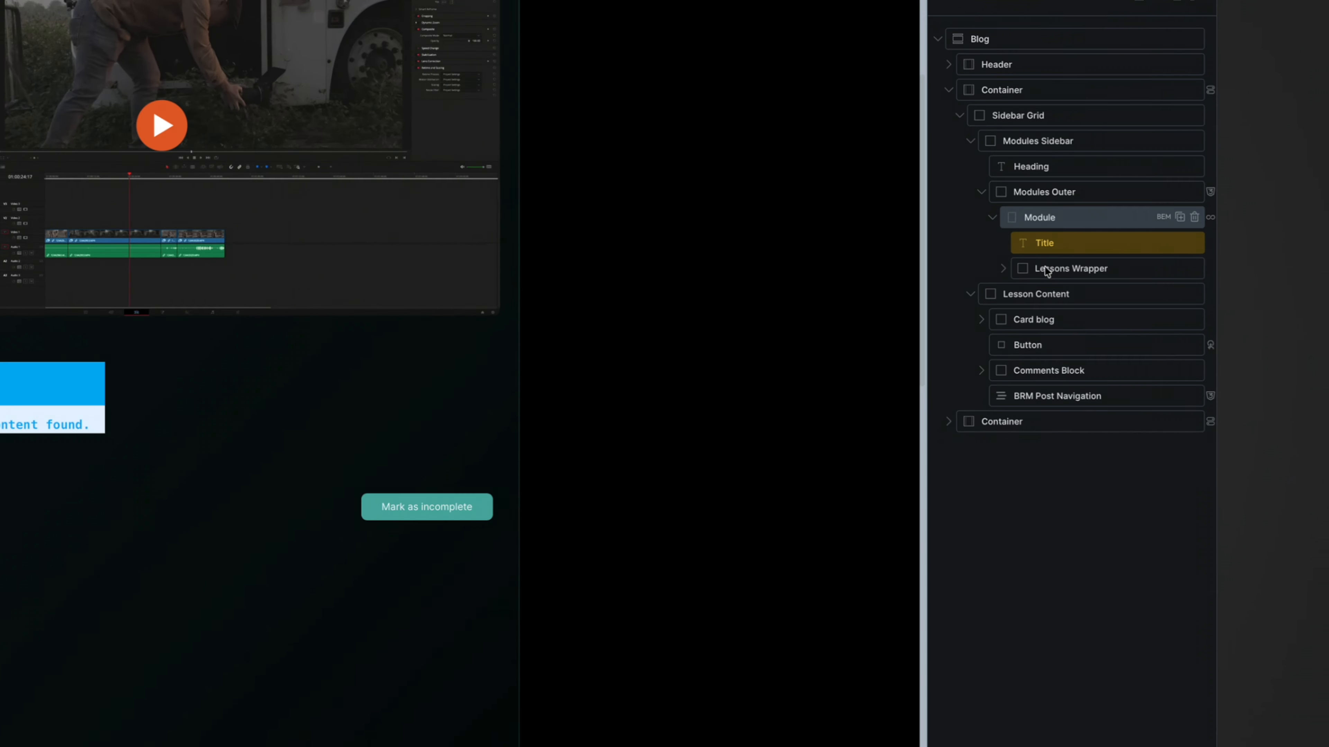
left_click(948, 291)
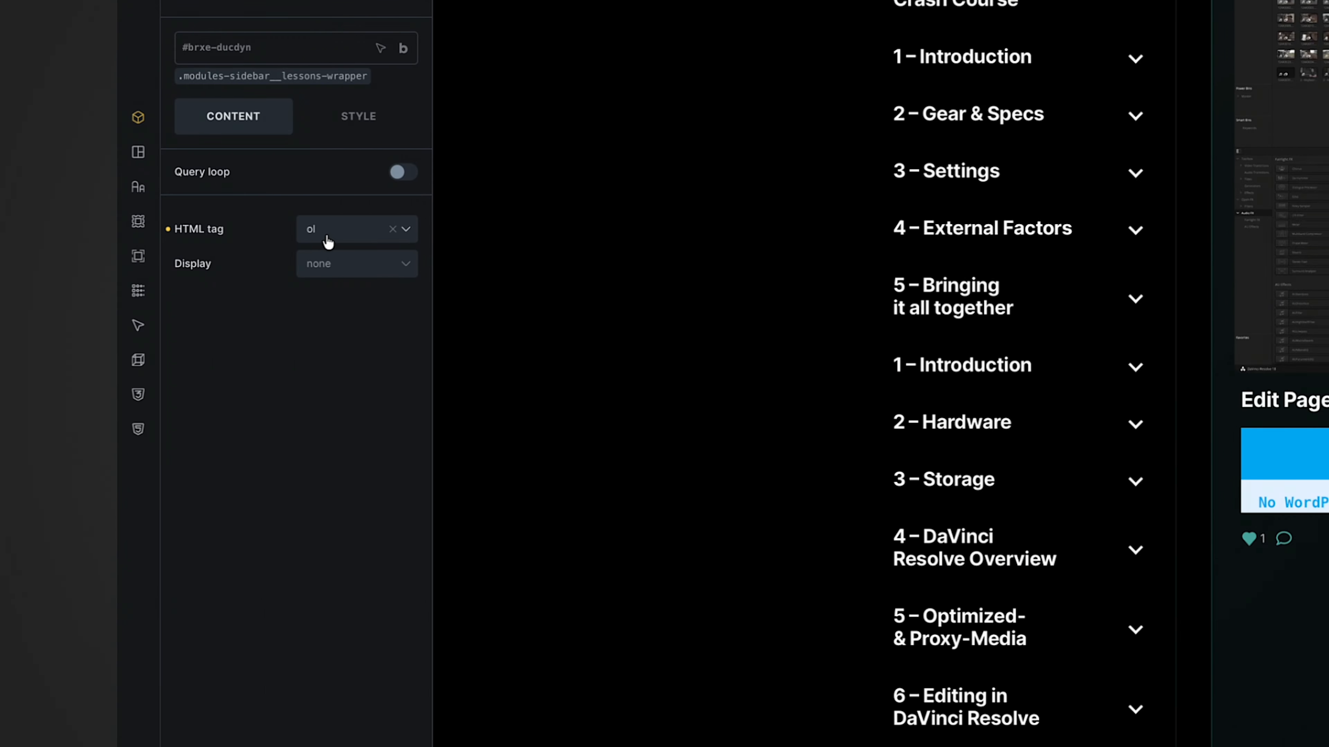
left_click(1015, 287)
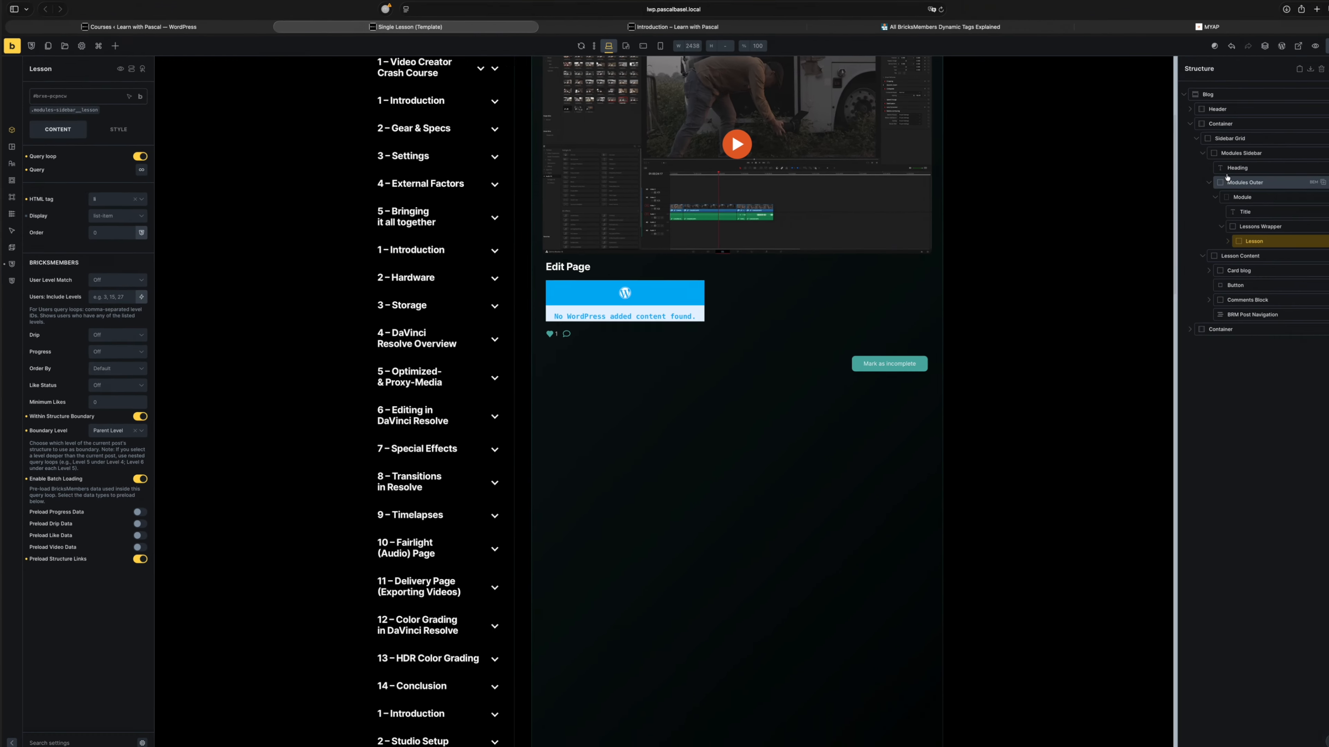
- Compare the Module and nested Lesson query loops, checking the Lesson query's post type, ordering and posts per page
left_click(1239, 198)
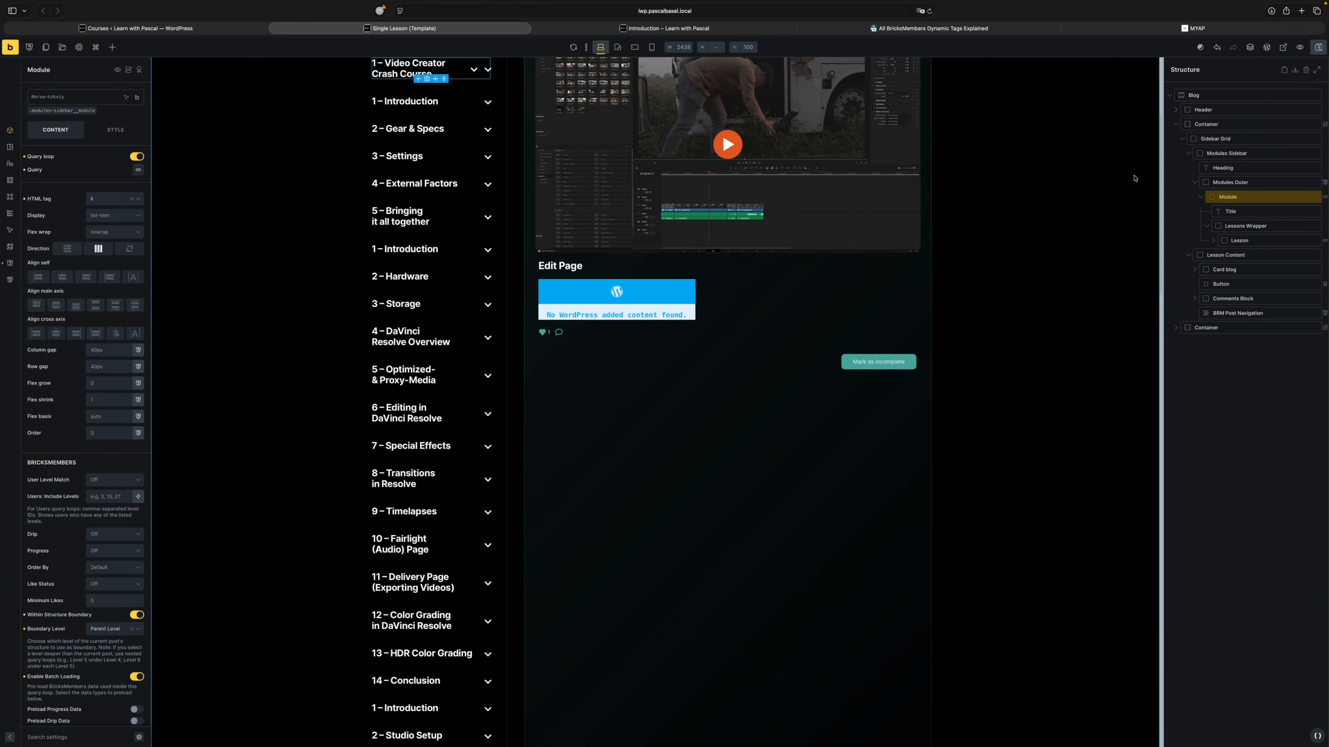
left_click(1239, 240)
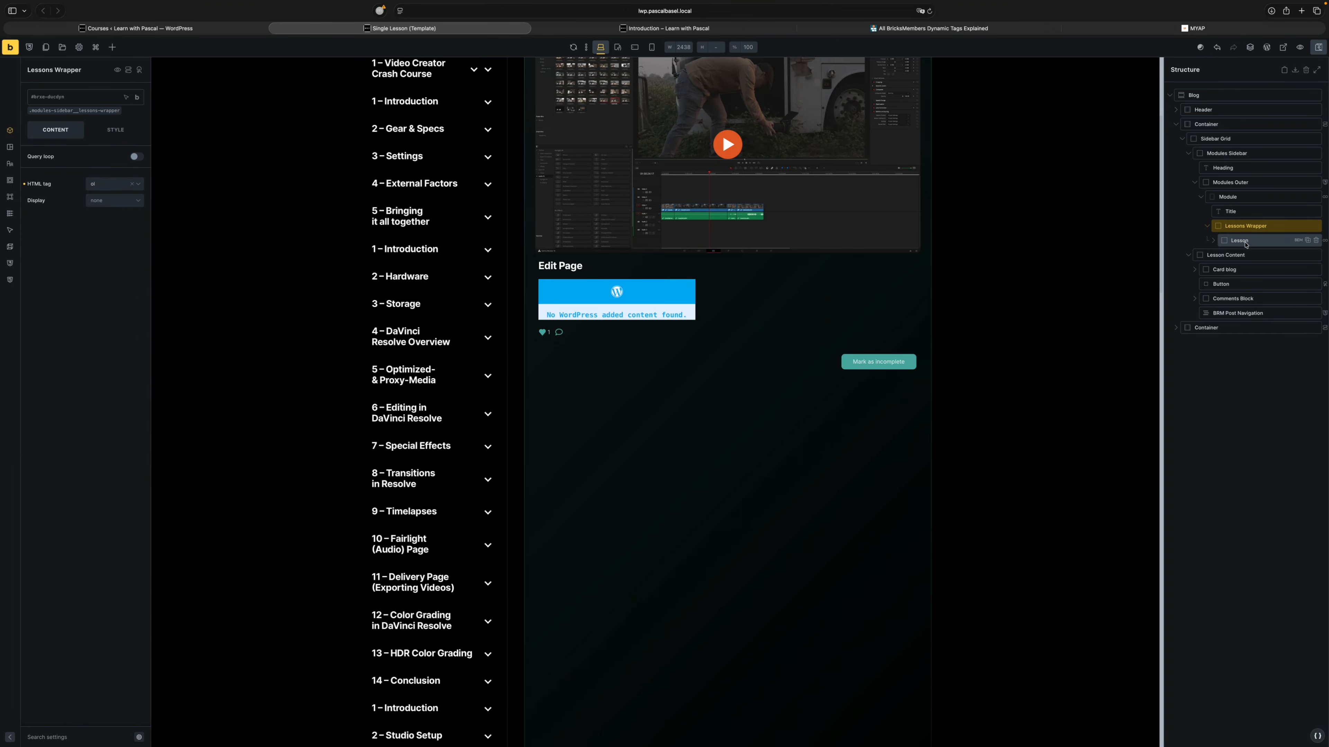
left_click(140, 175)
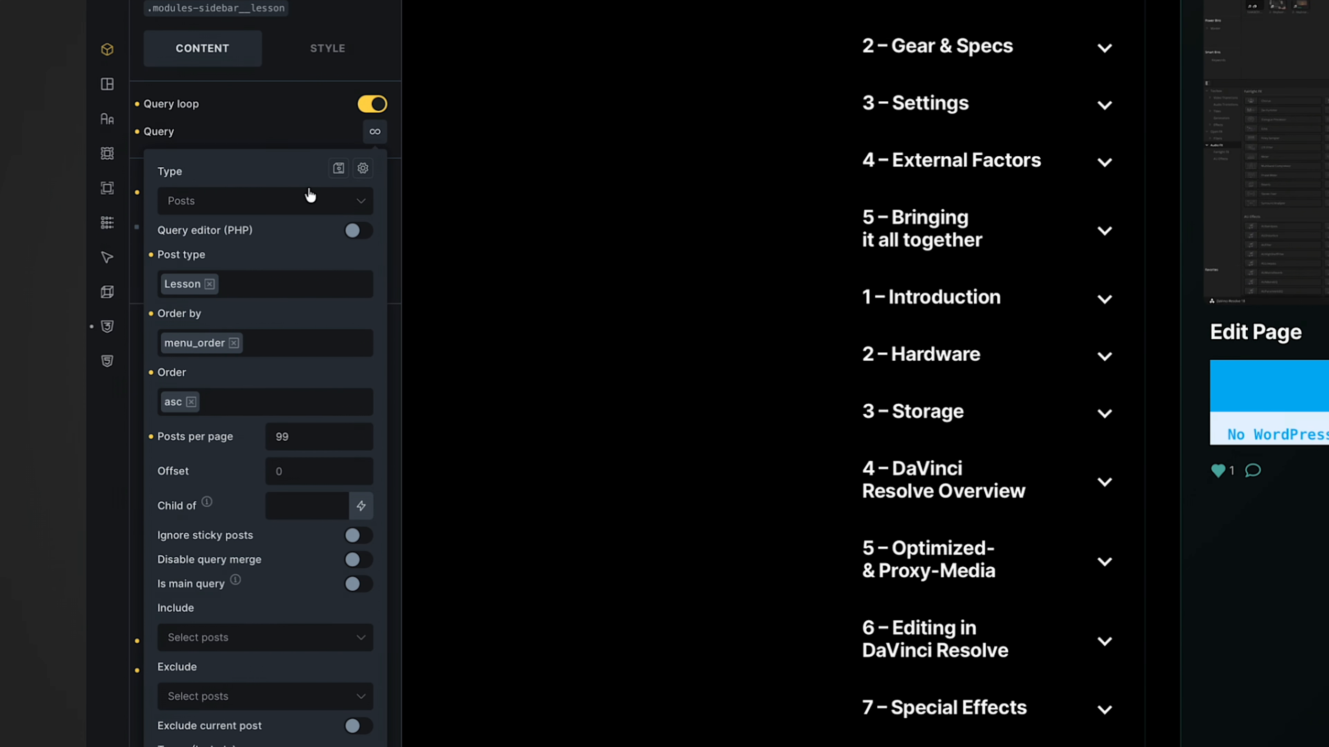
left_click(285, 128)
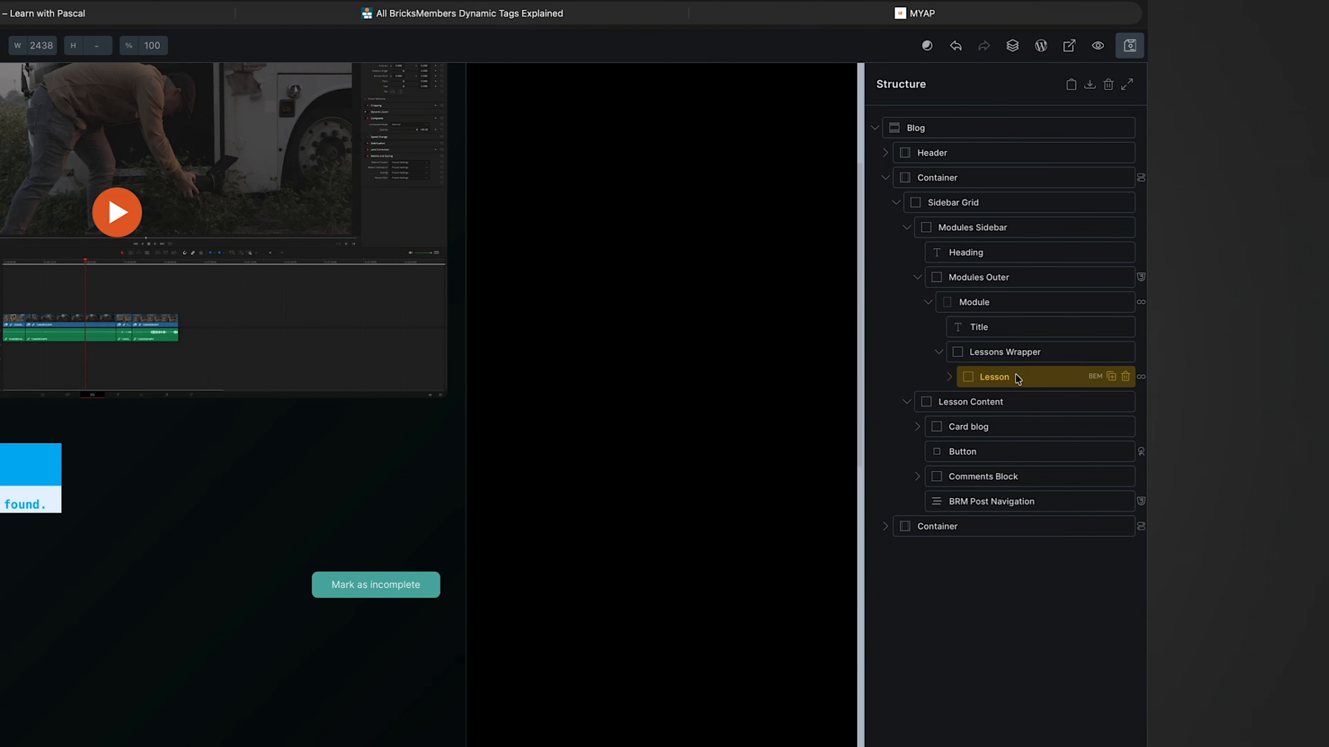
left_click(1011, 304)
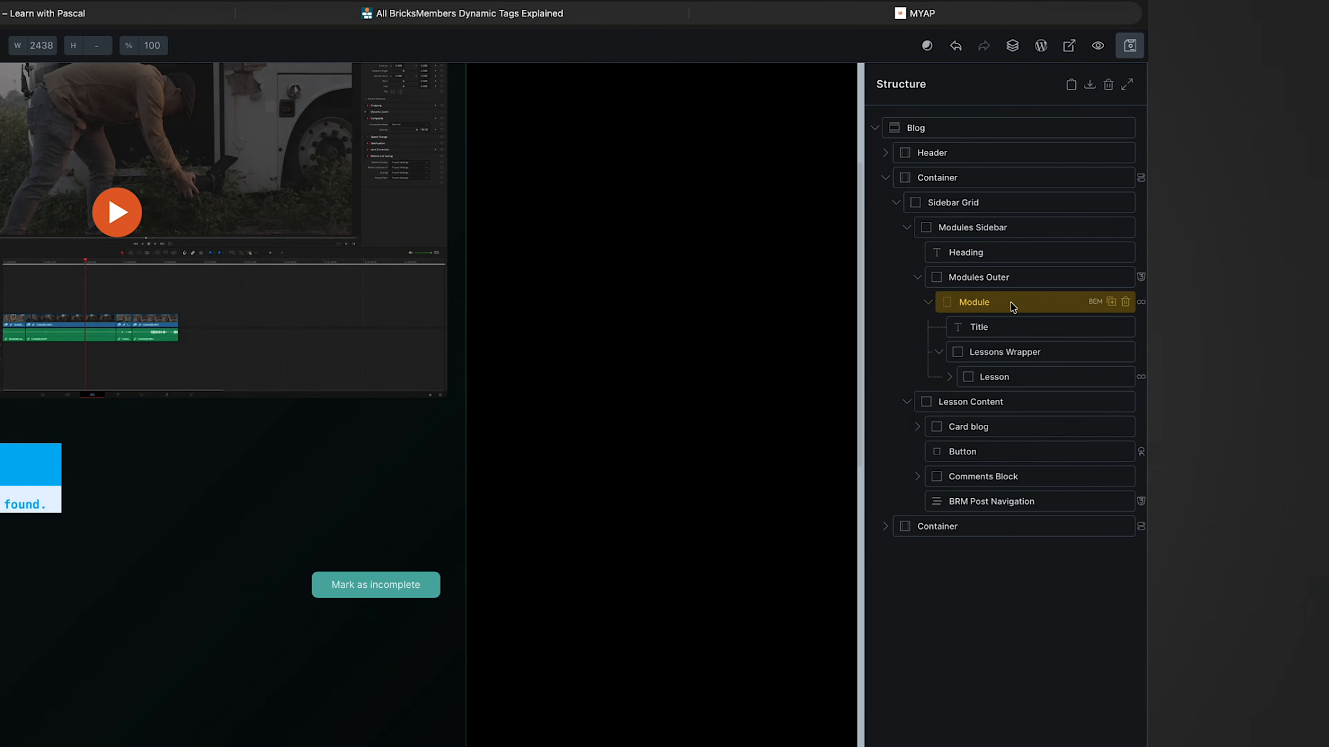